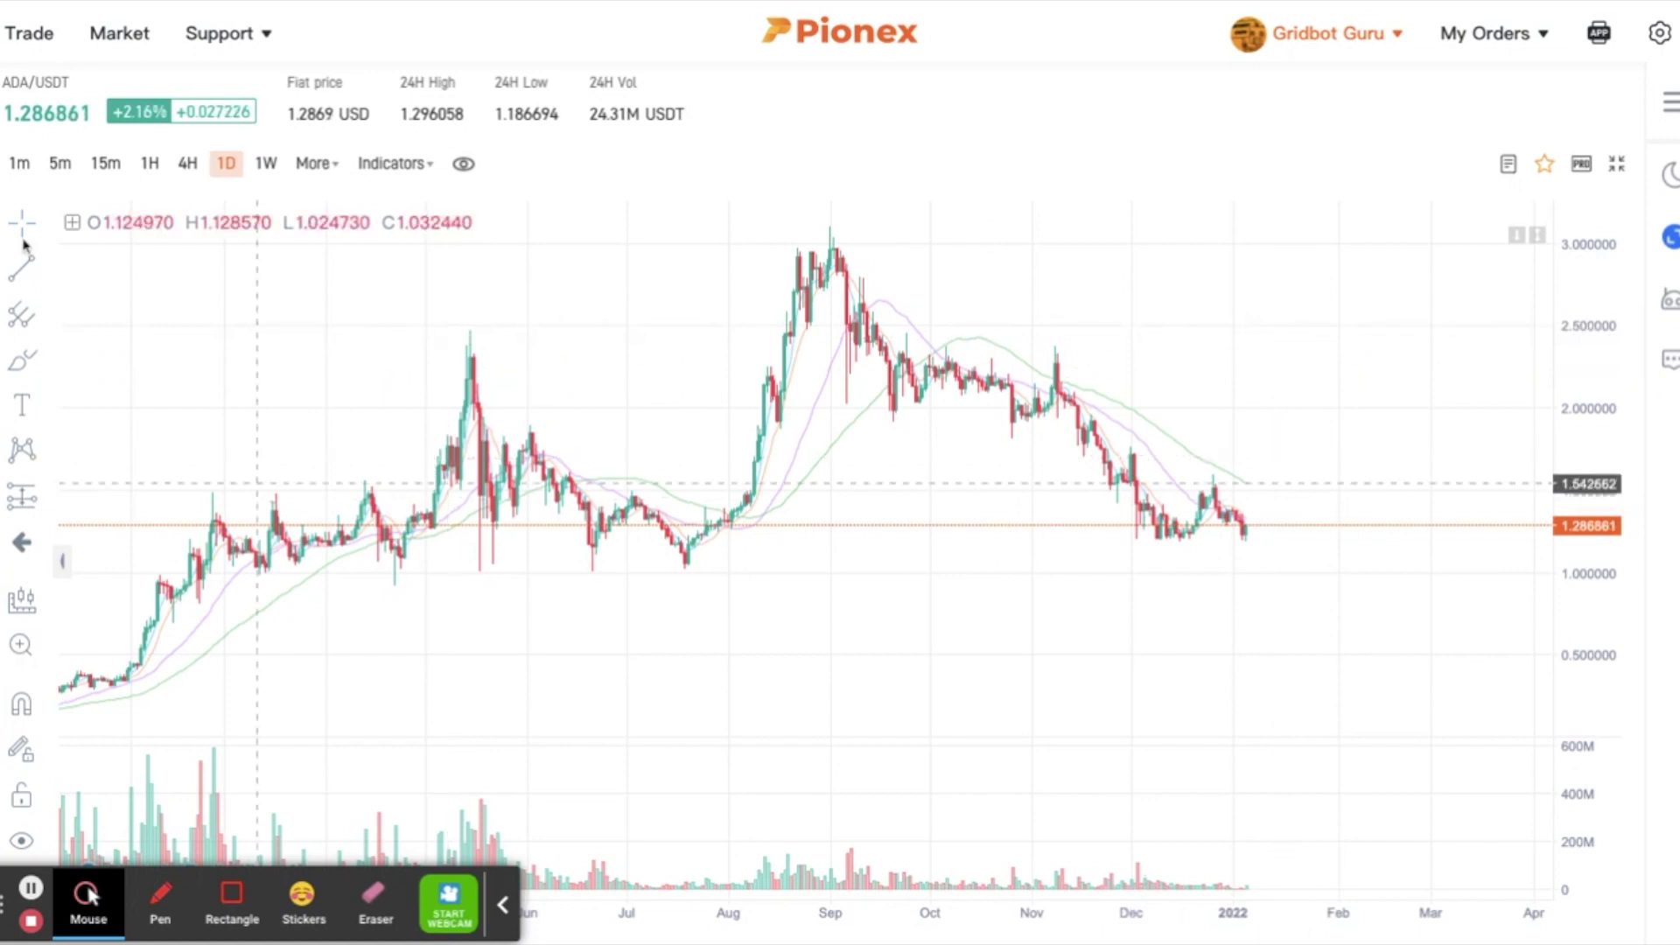
- Draw a horizontal support line at 1.011273 on the ADA/USDT chart
click(46, 278)
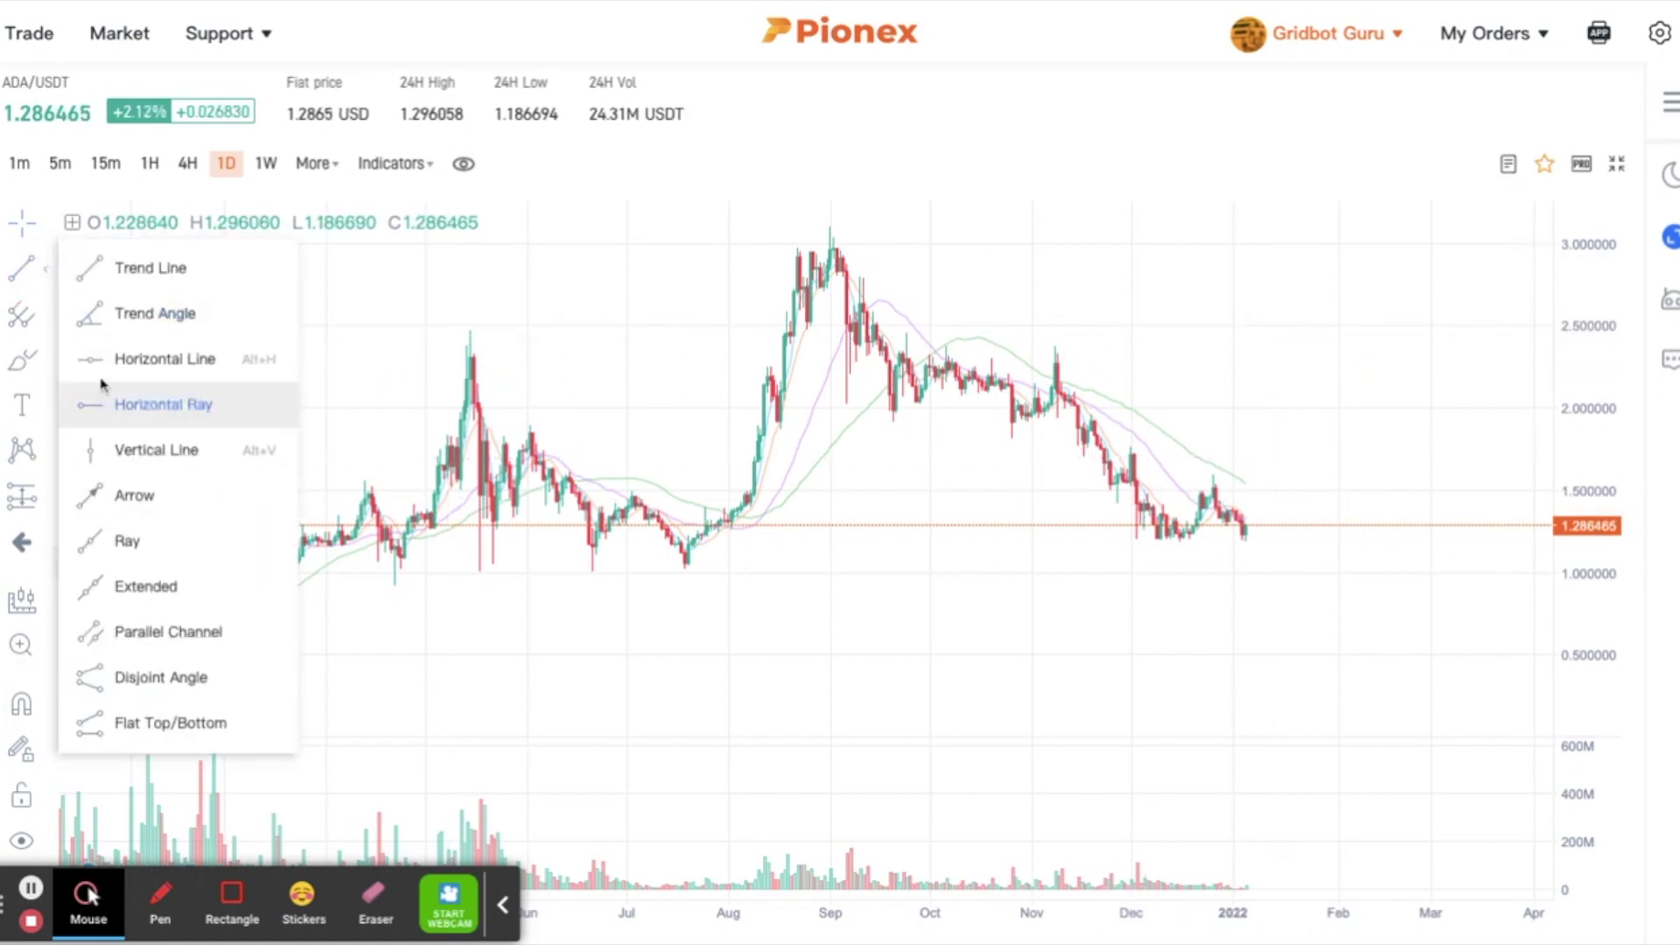
click(101, 359)
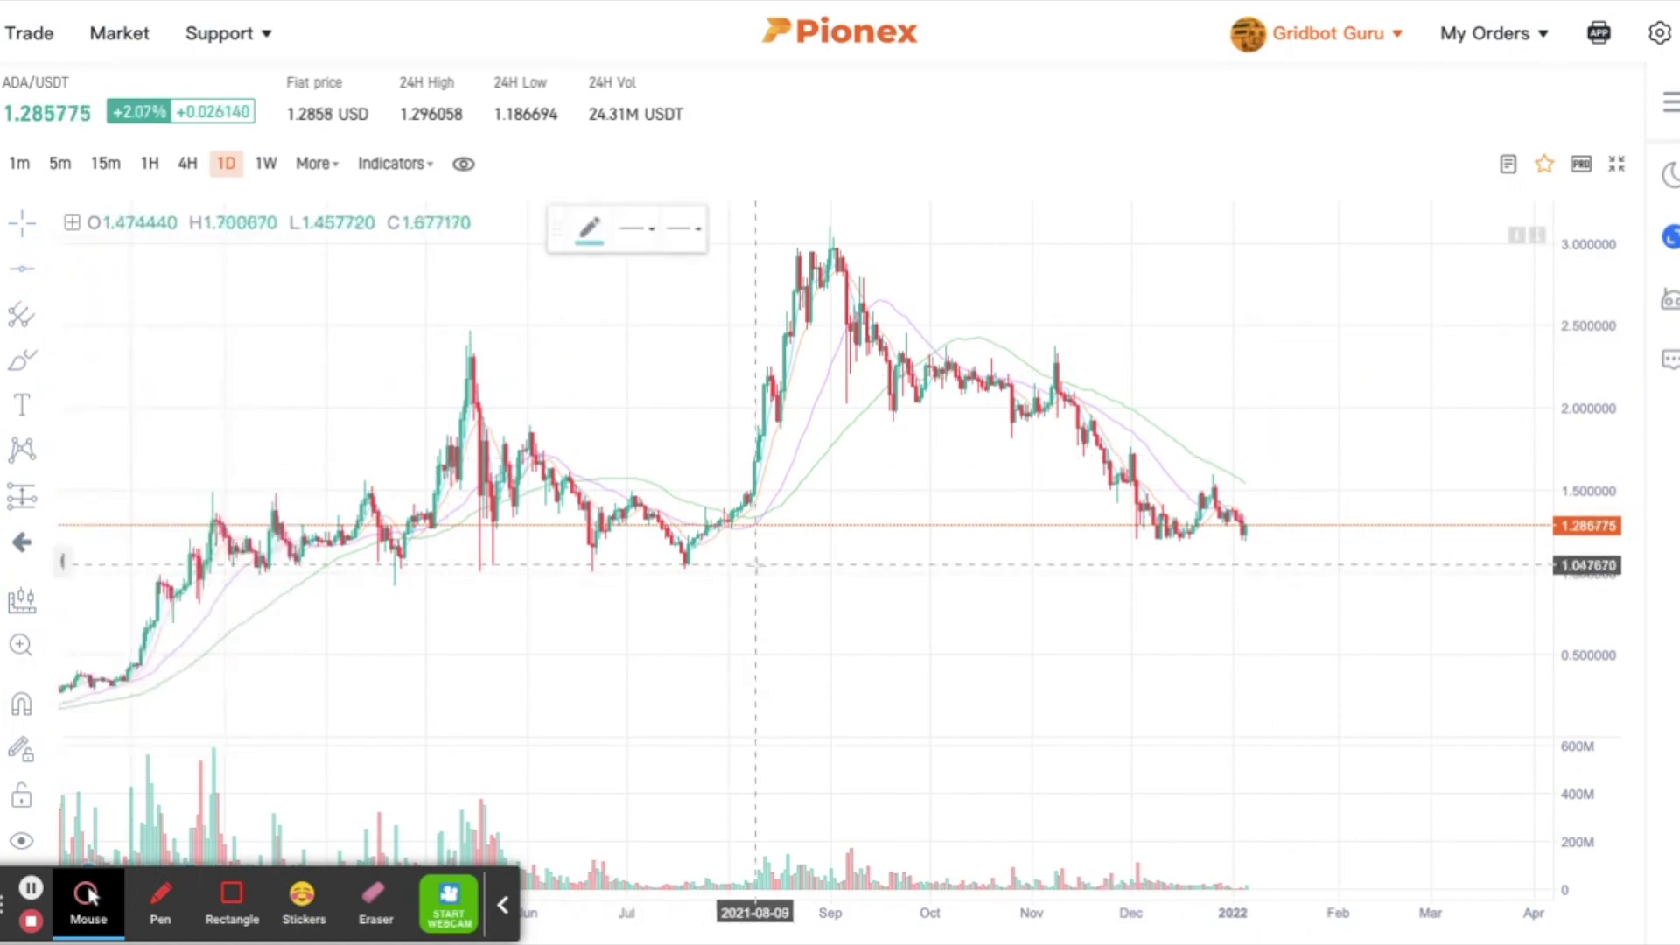
click(765, 571)
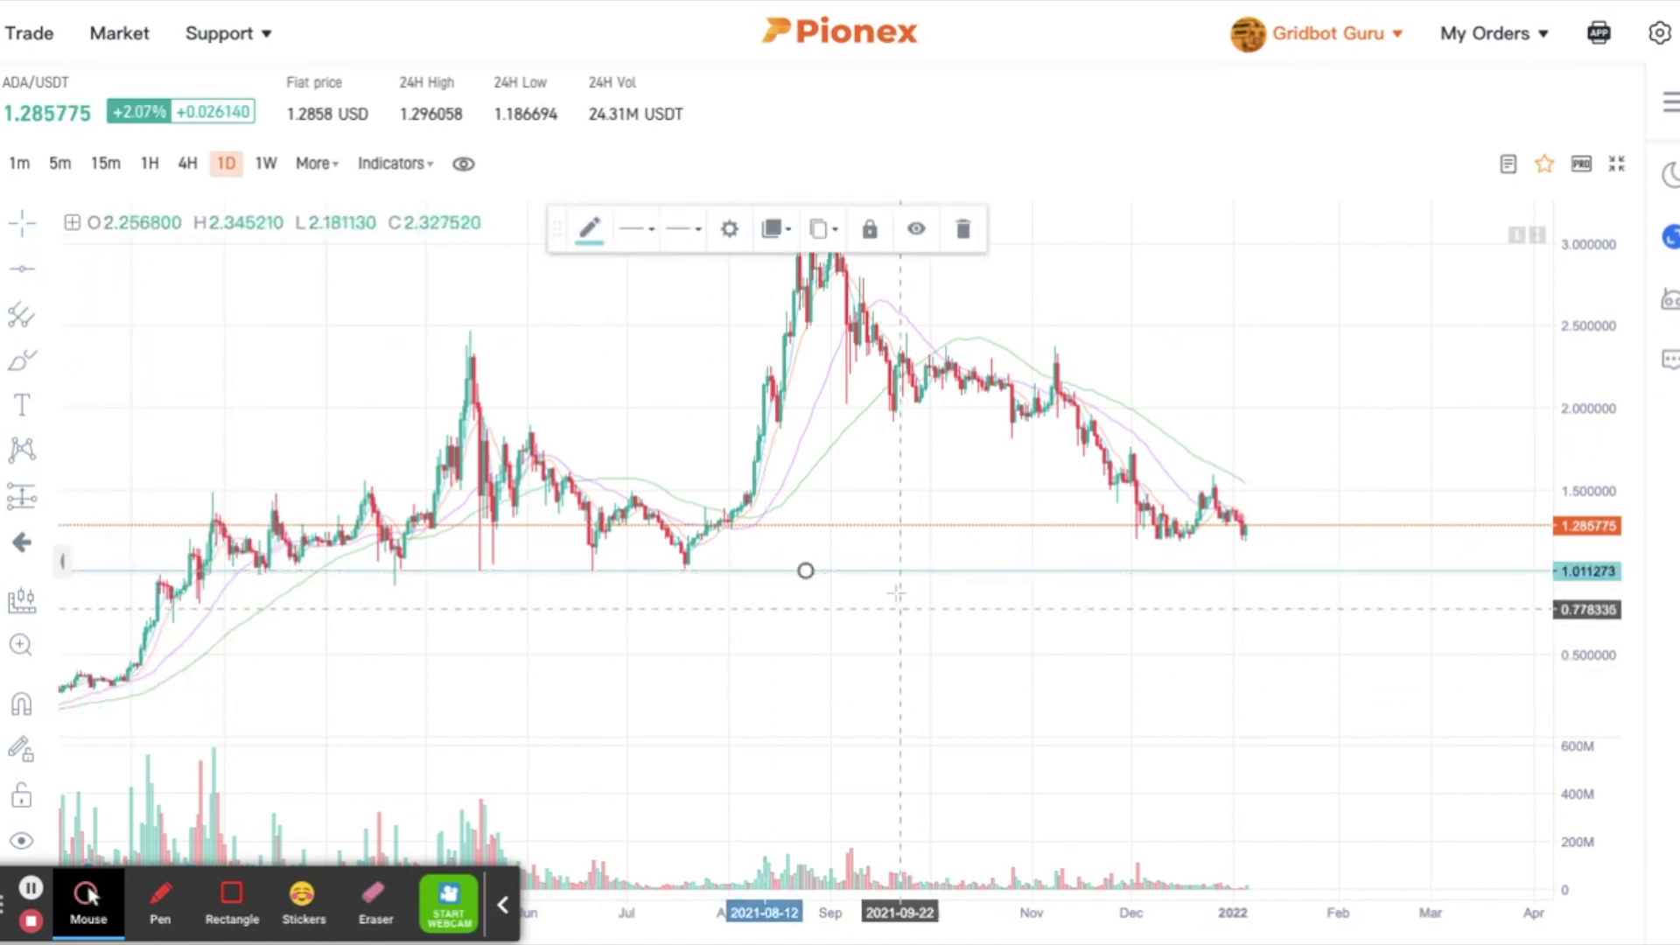
click(875, 538)
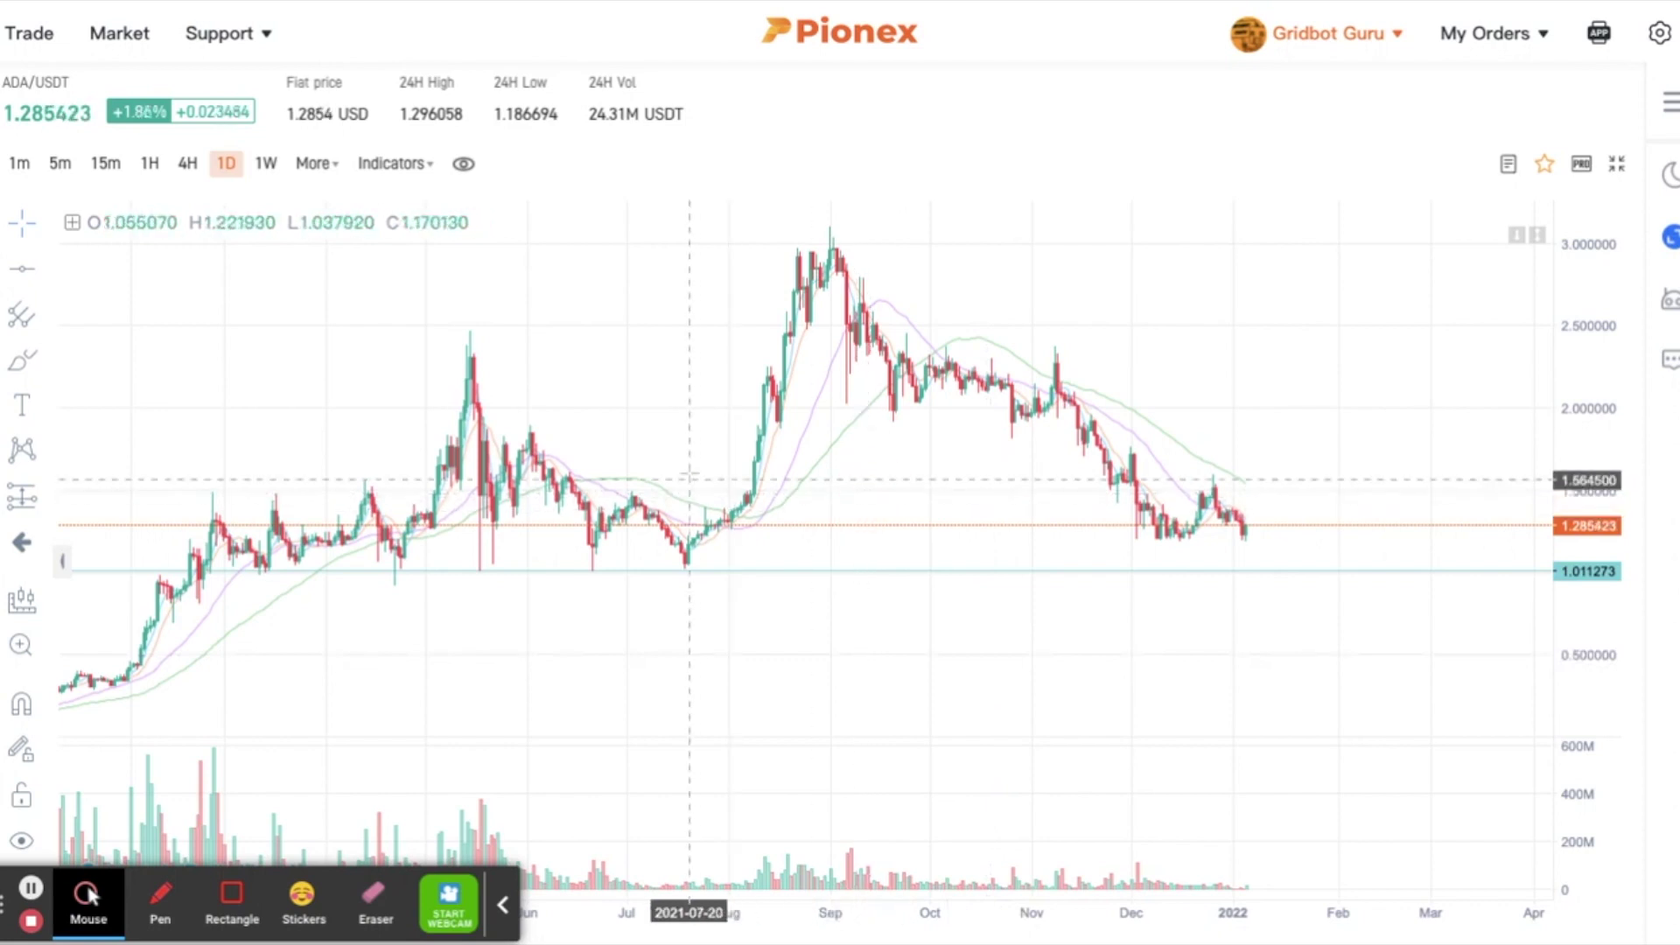
- Place horizontal price lines at 1.207814 and 1.448031, then zoom in on recent months
click(24, 271)
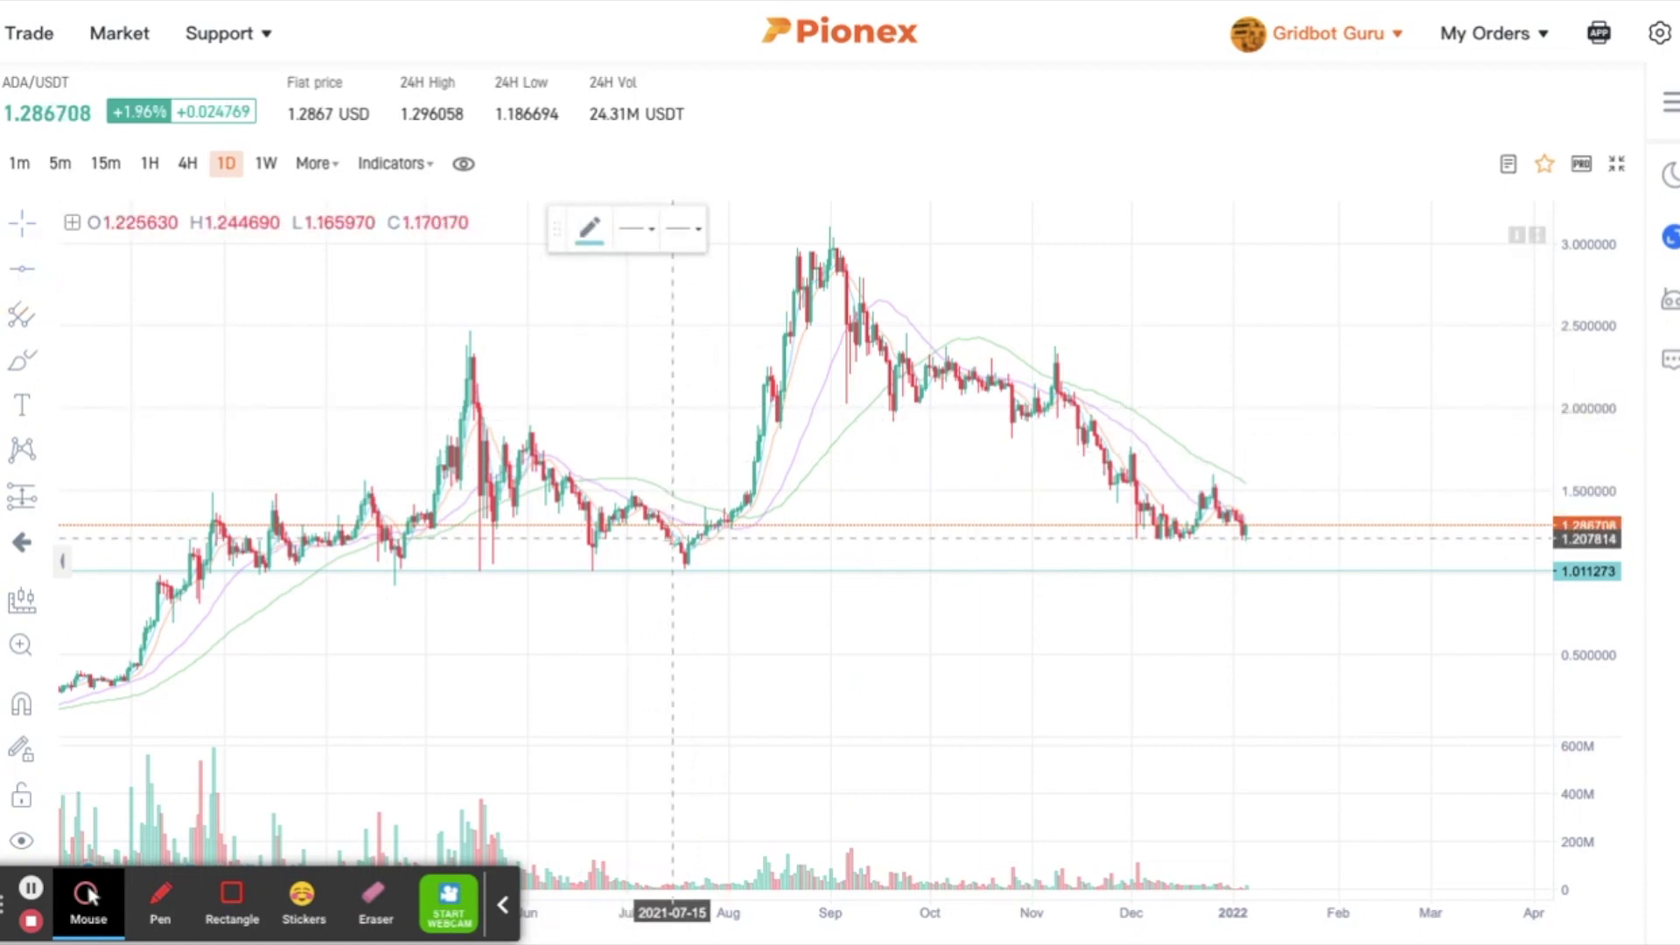
click(672, 538)
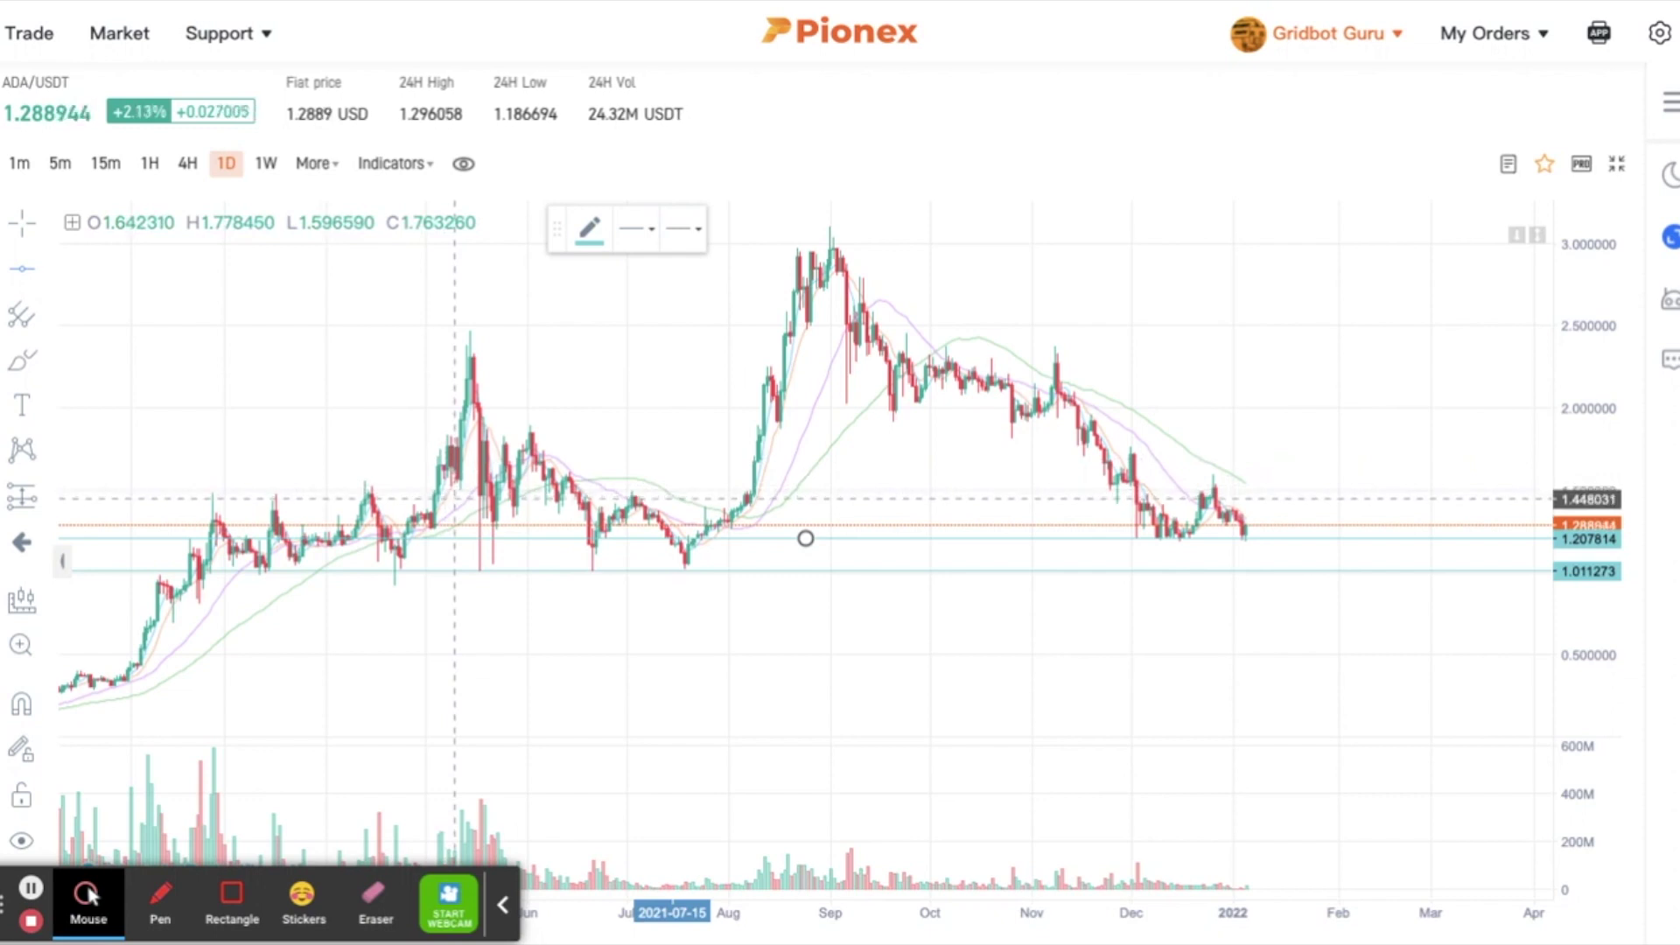
click(805, 499)
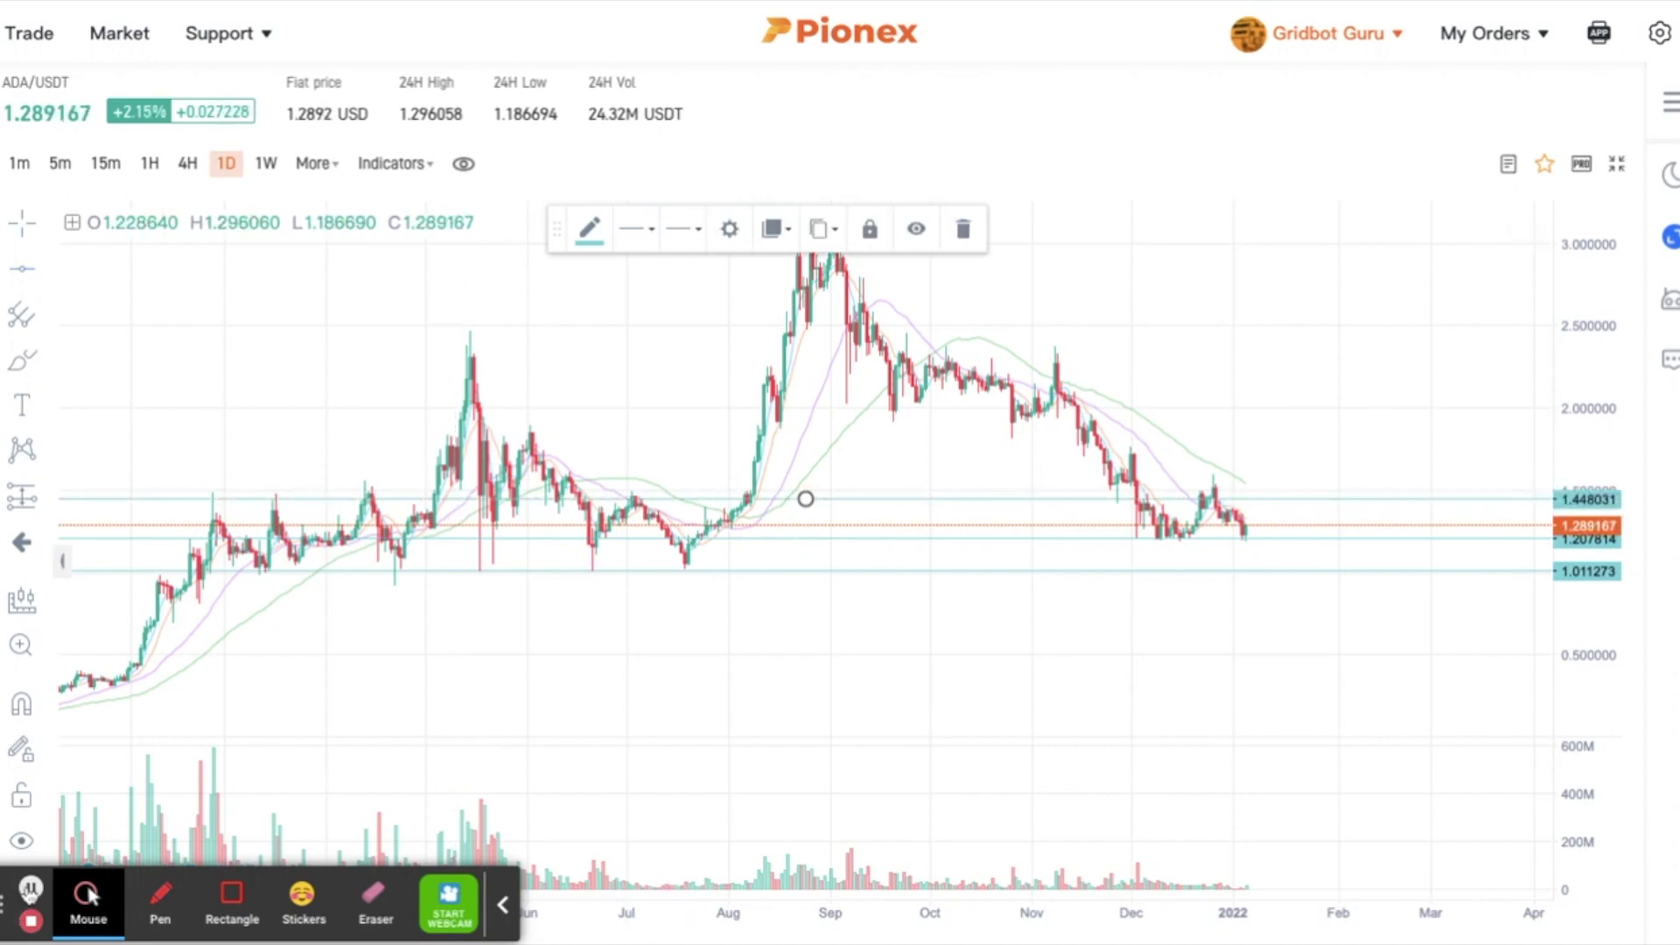
key(super+Up)
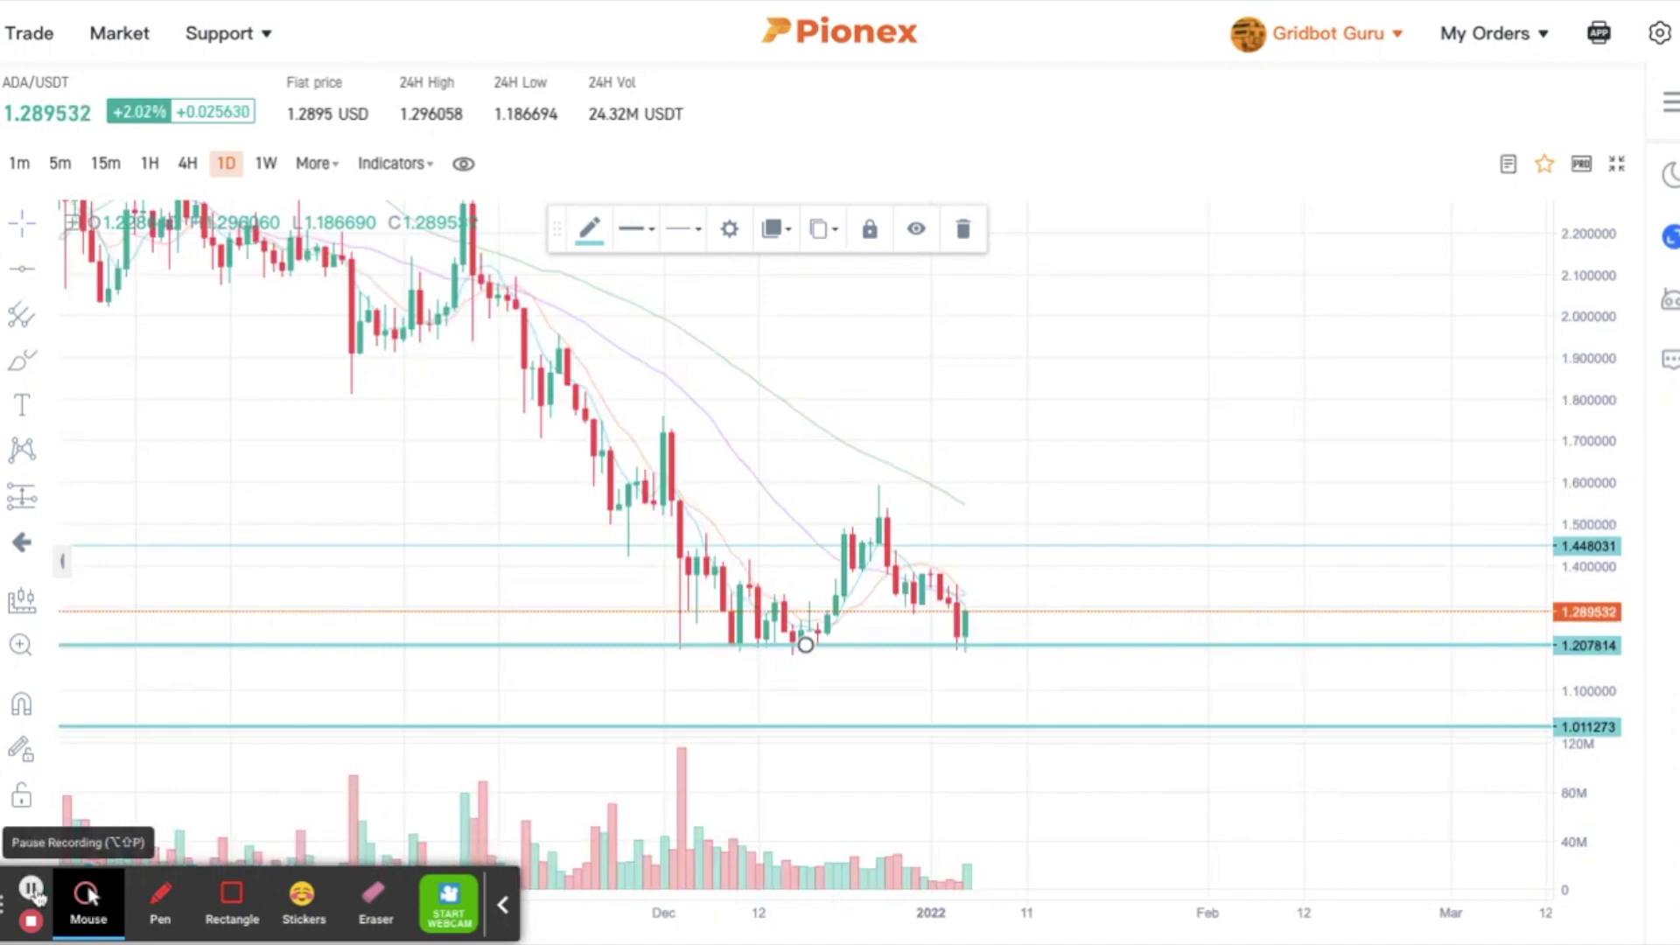
- Give the 1.448031 horizontal line the thickest line width
click(978, 550)
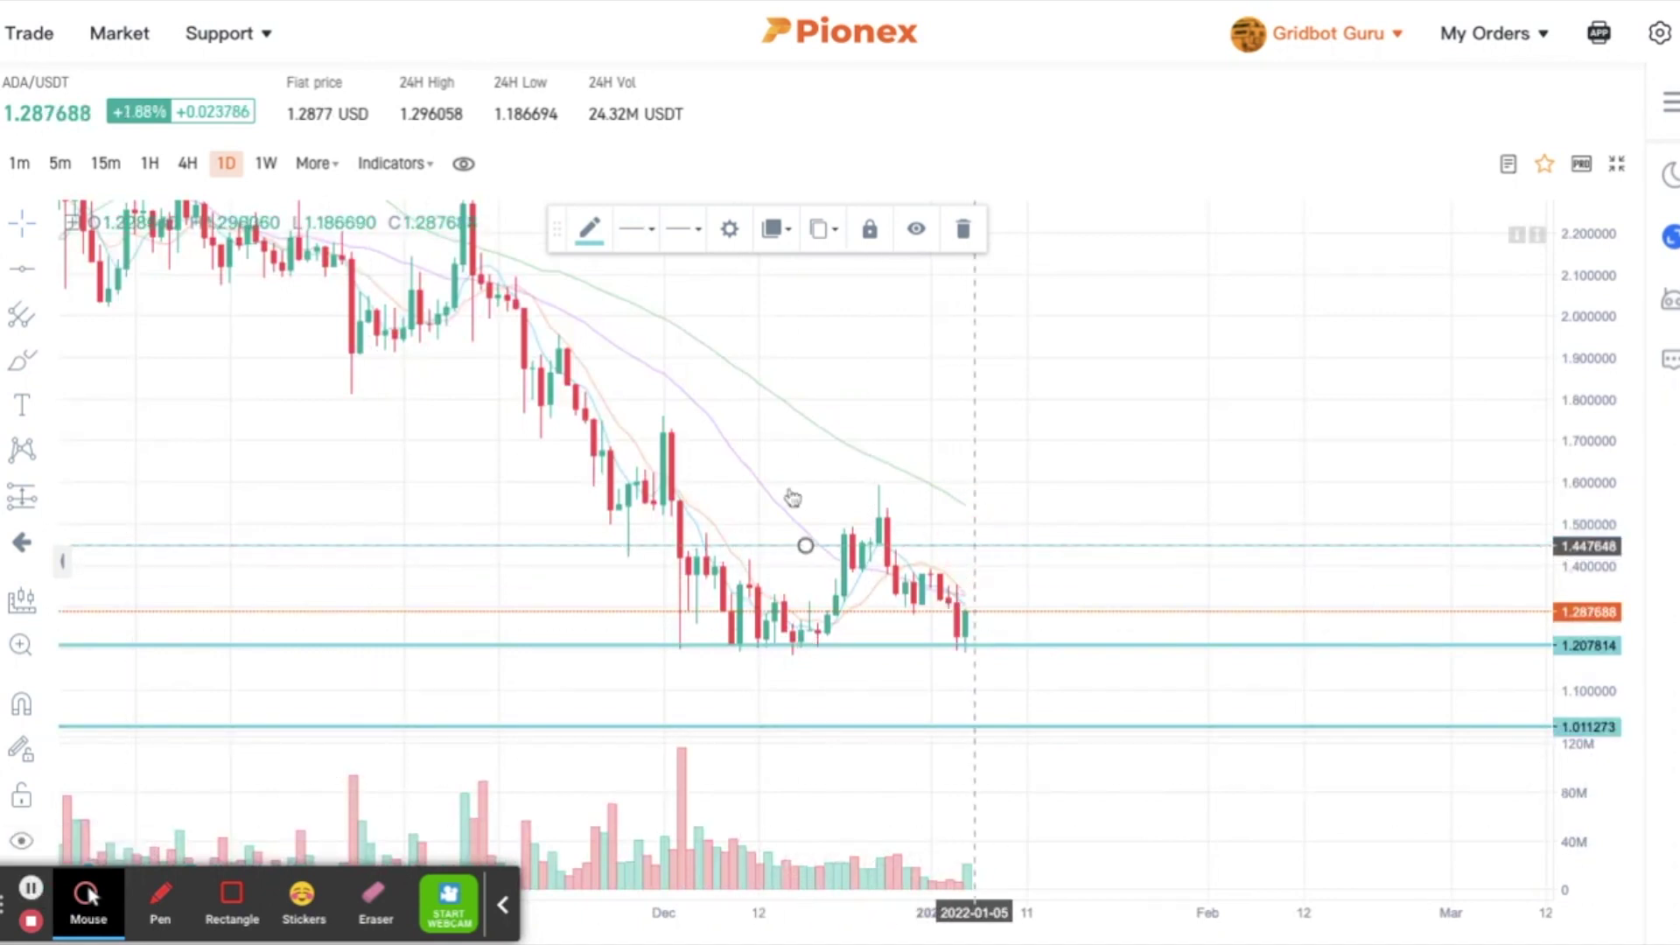
click(644, 238)
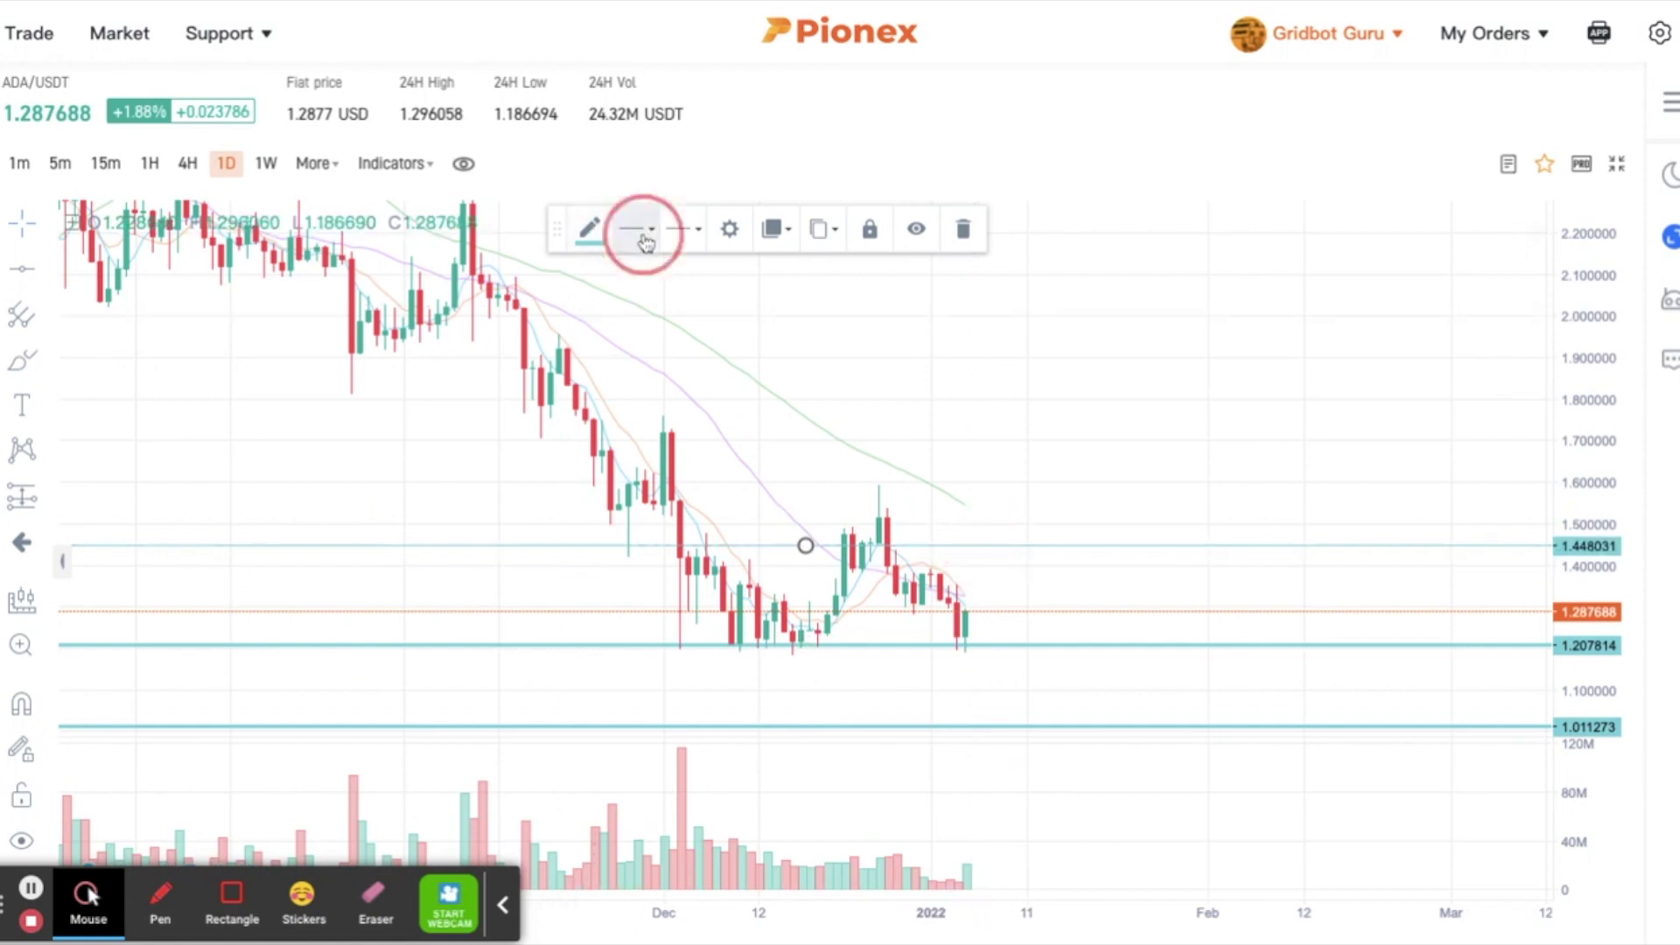
click(739, 270)
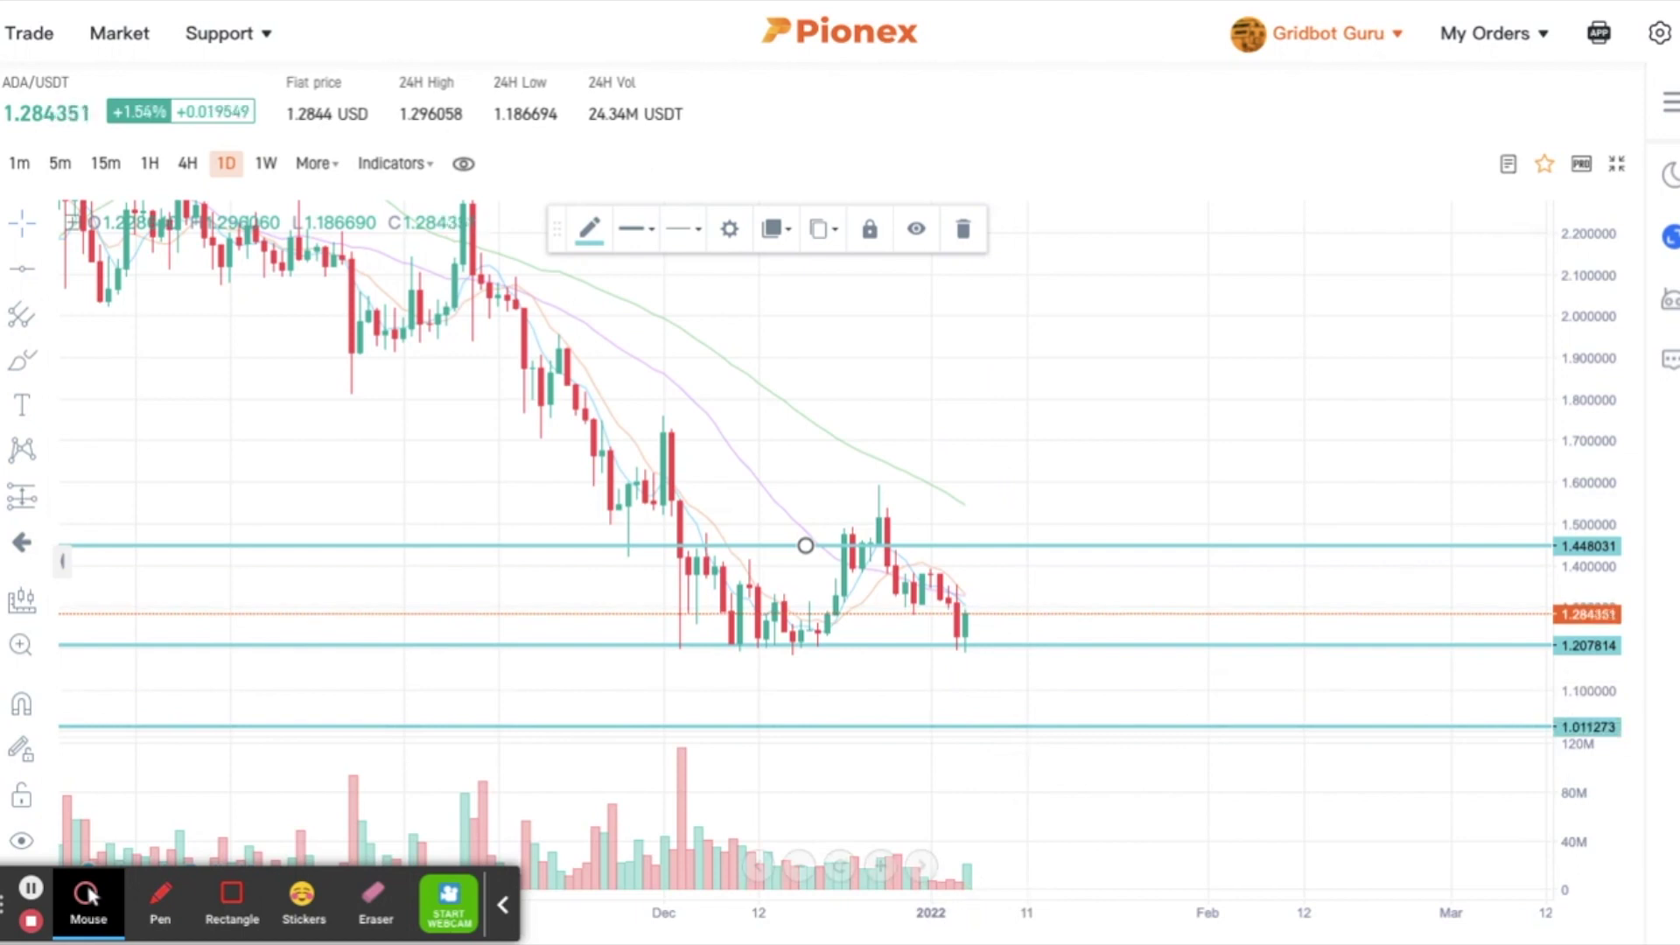
scroll(1102, 502, down, 5)
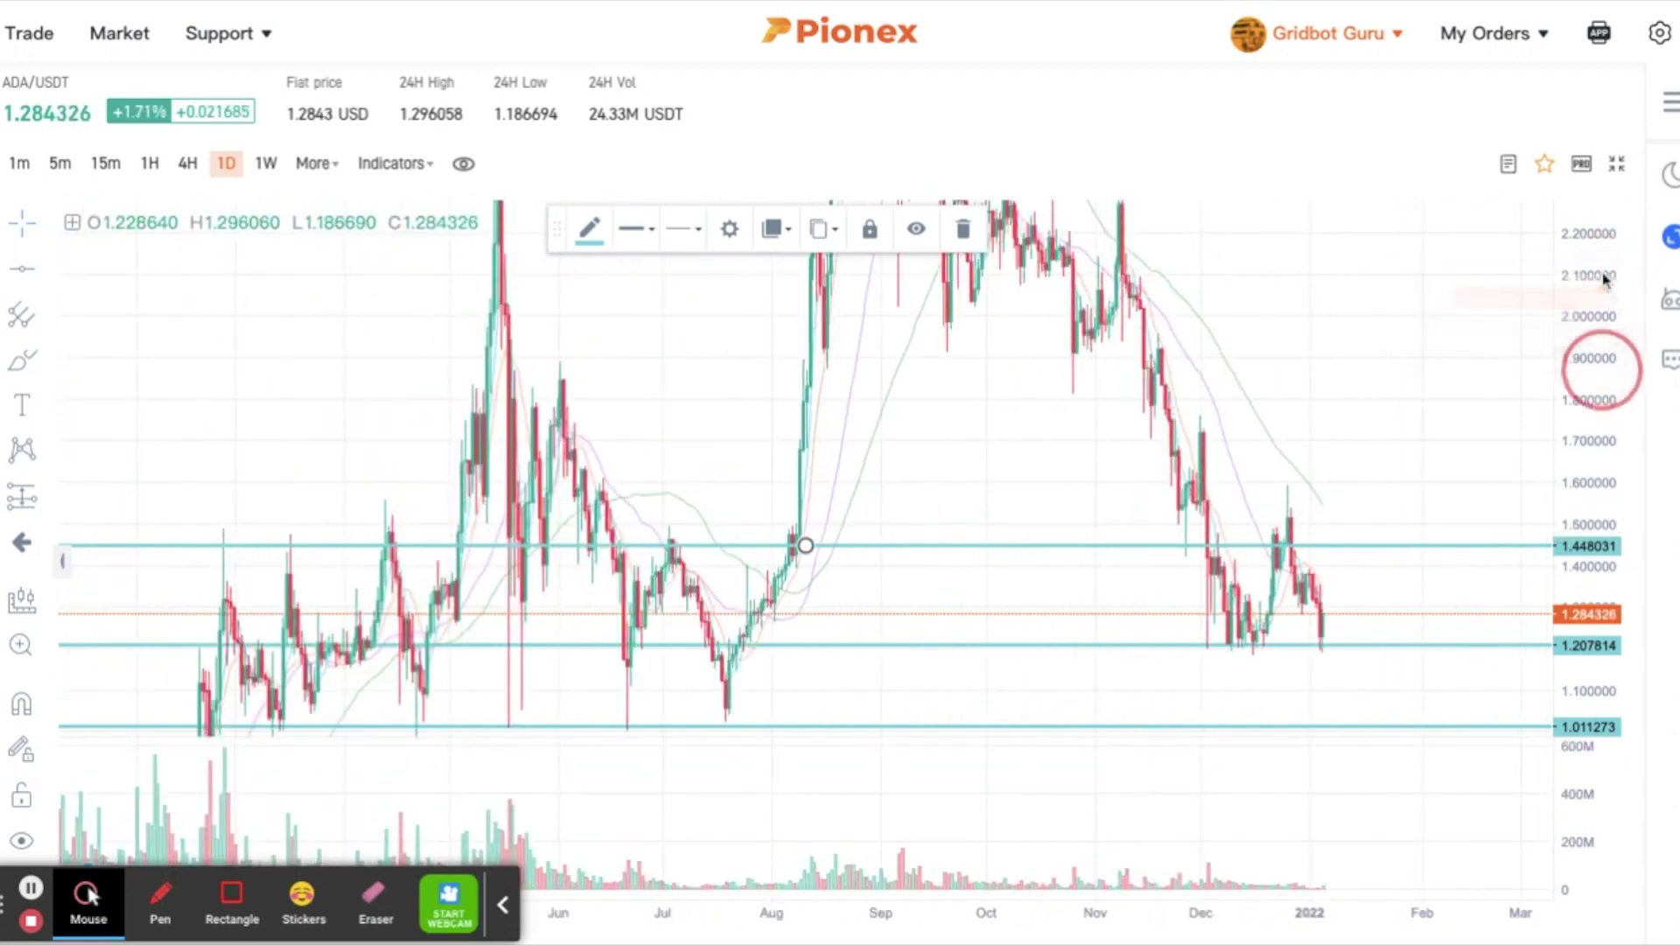
drag(1594, 328, 1603, 547)
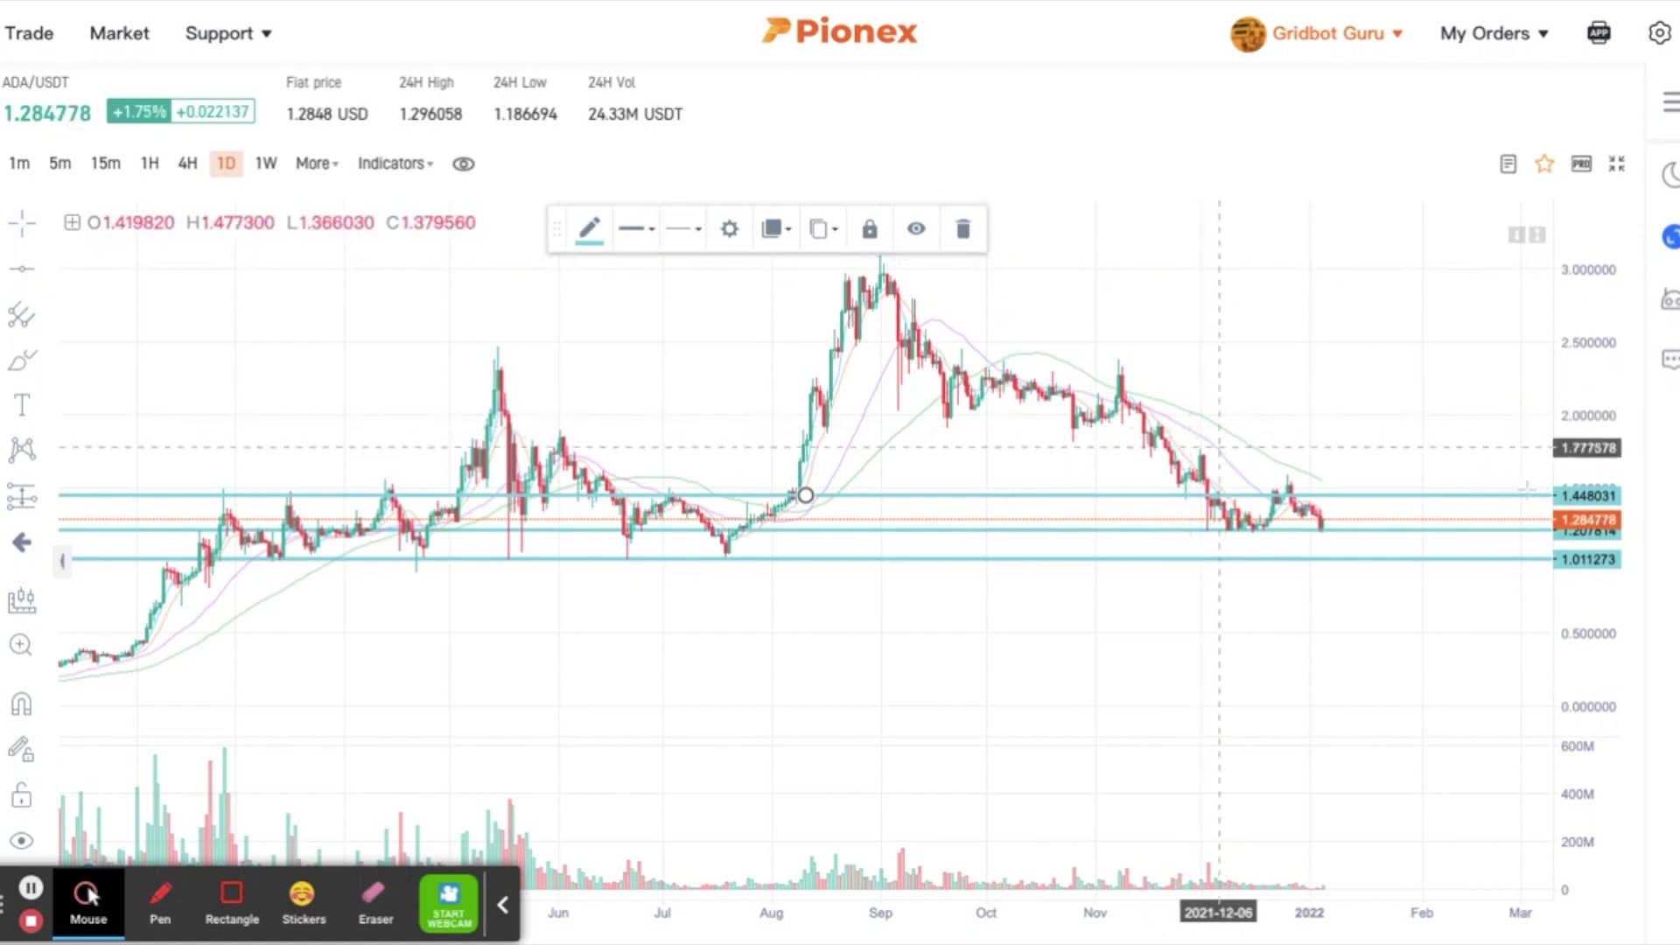
click(1591, 617)
drag(1591, 617, 1567, 281)
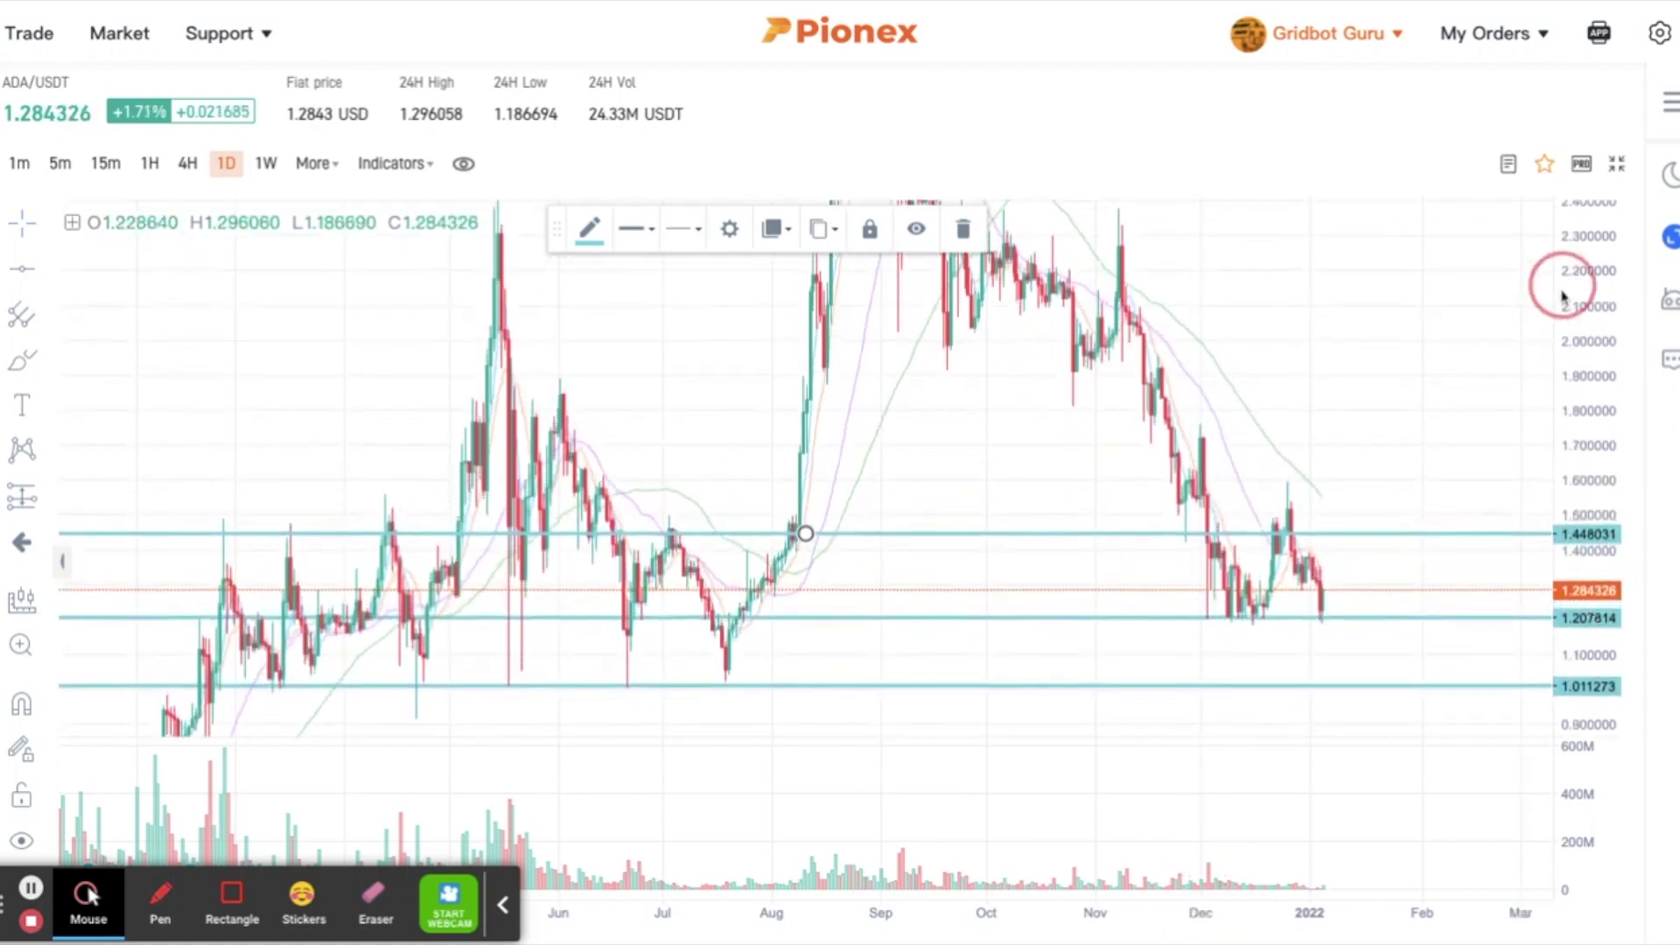
scroll(1191, 666, up, 5)
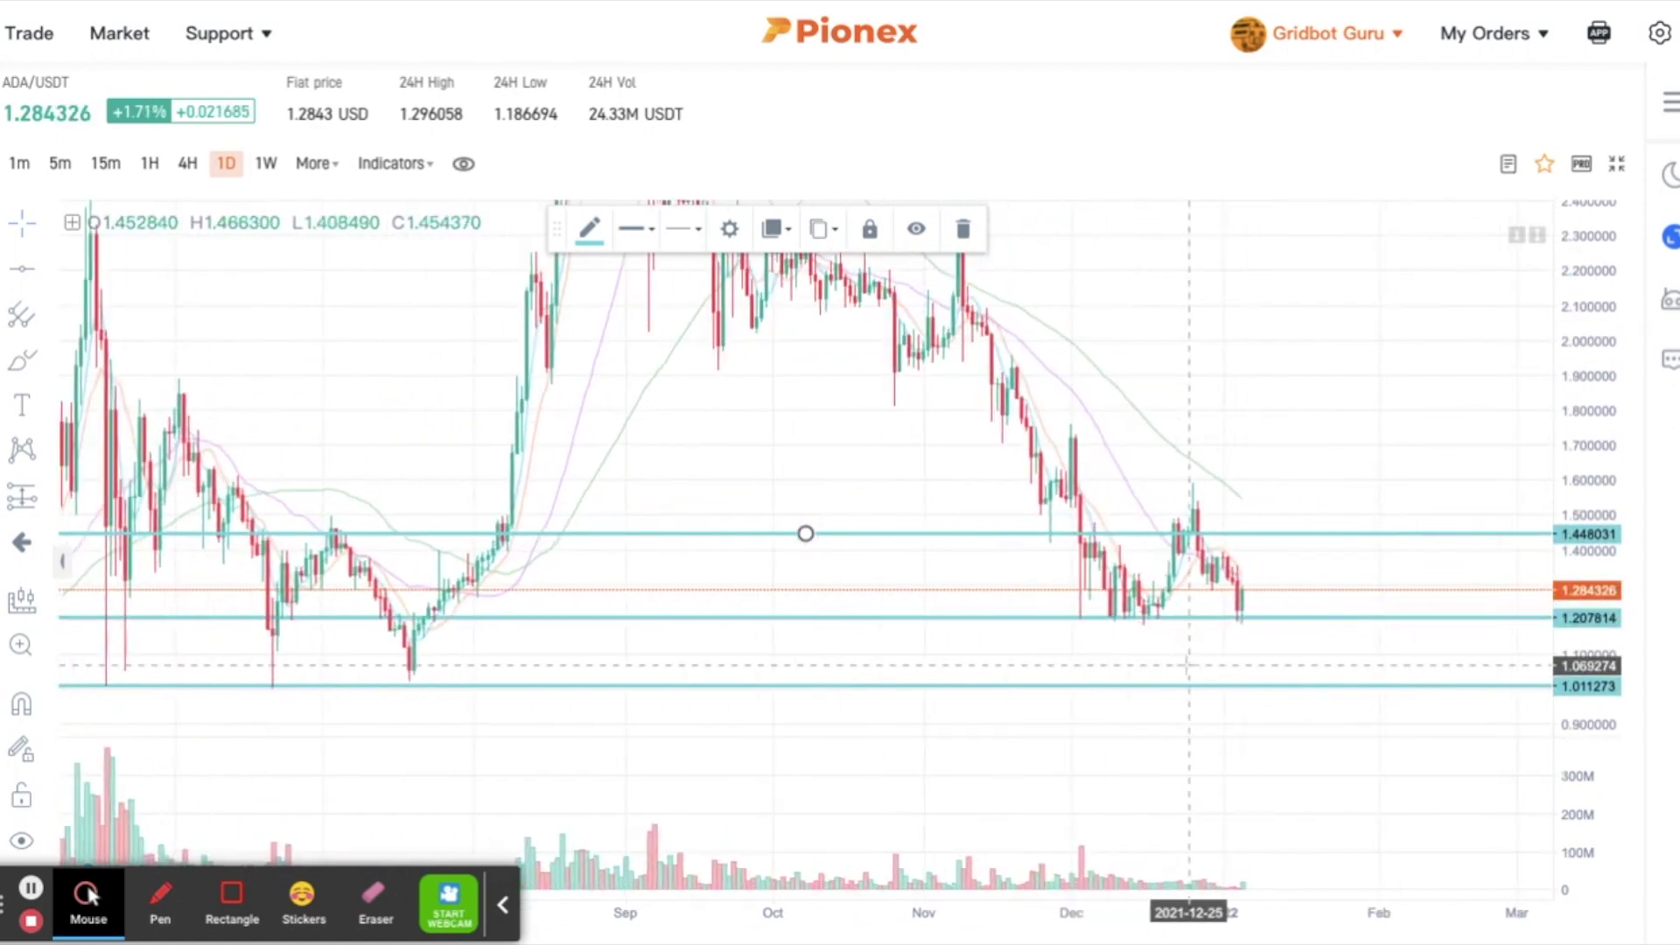
scroll(1187, 665, right, 10)
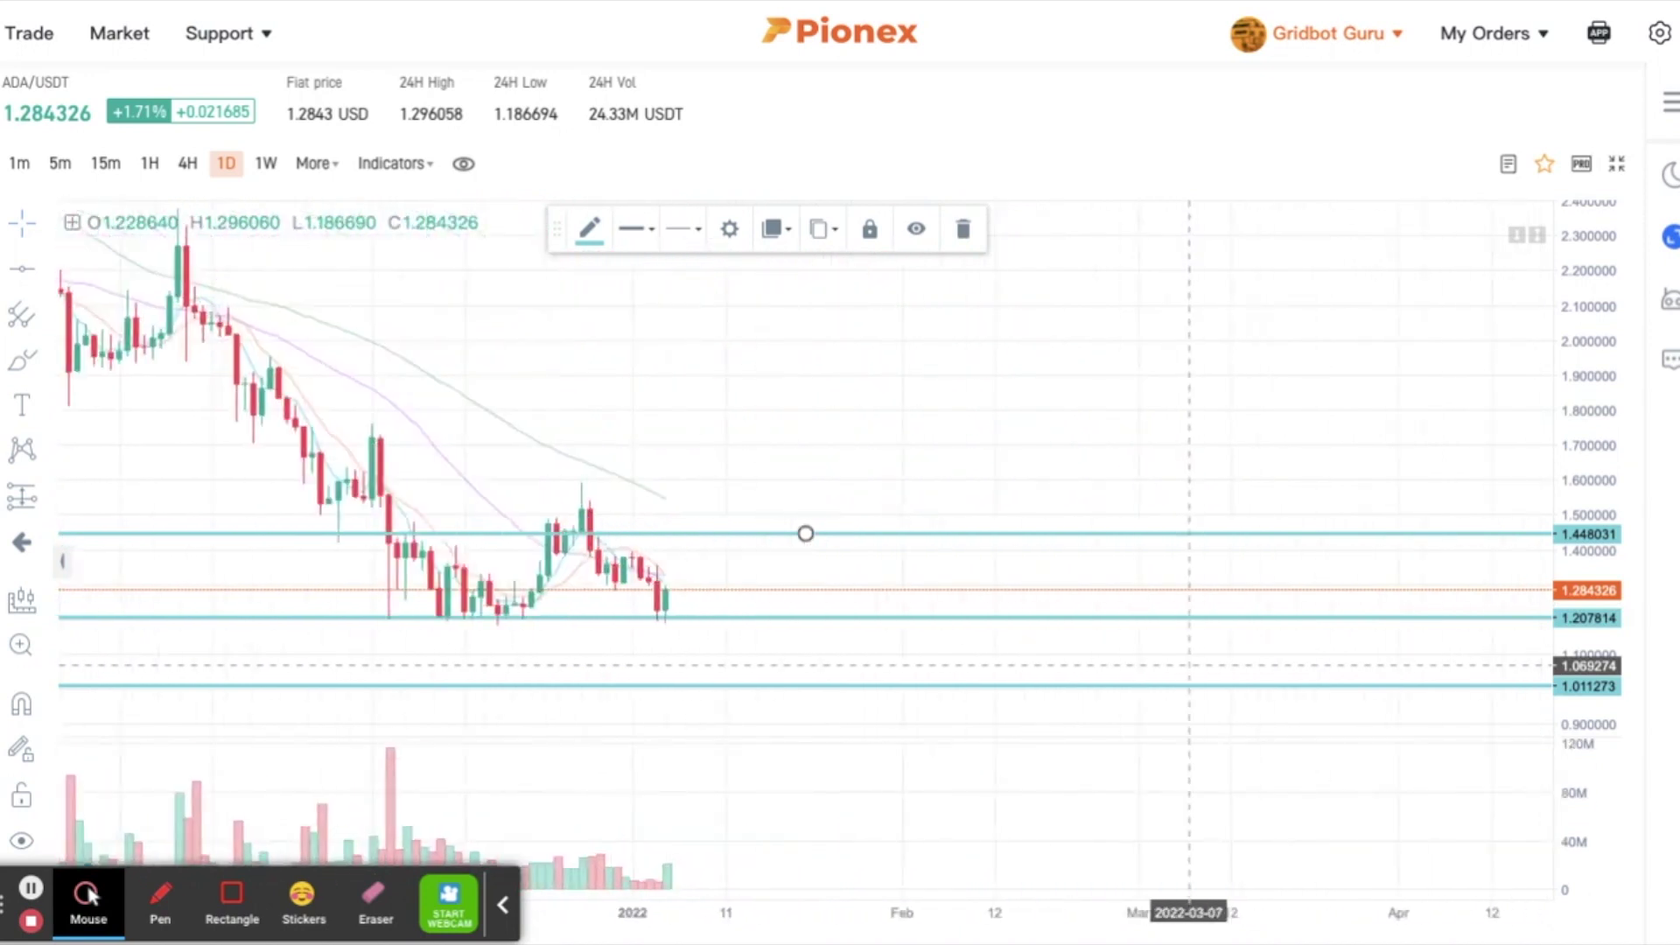
drag(1590, 539, 1590, 484)
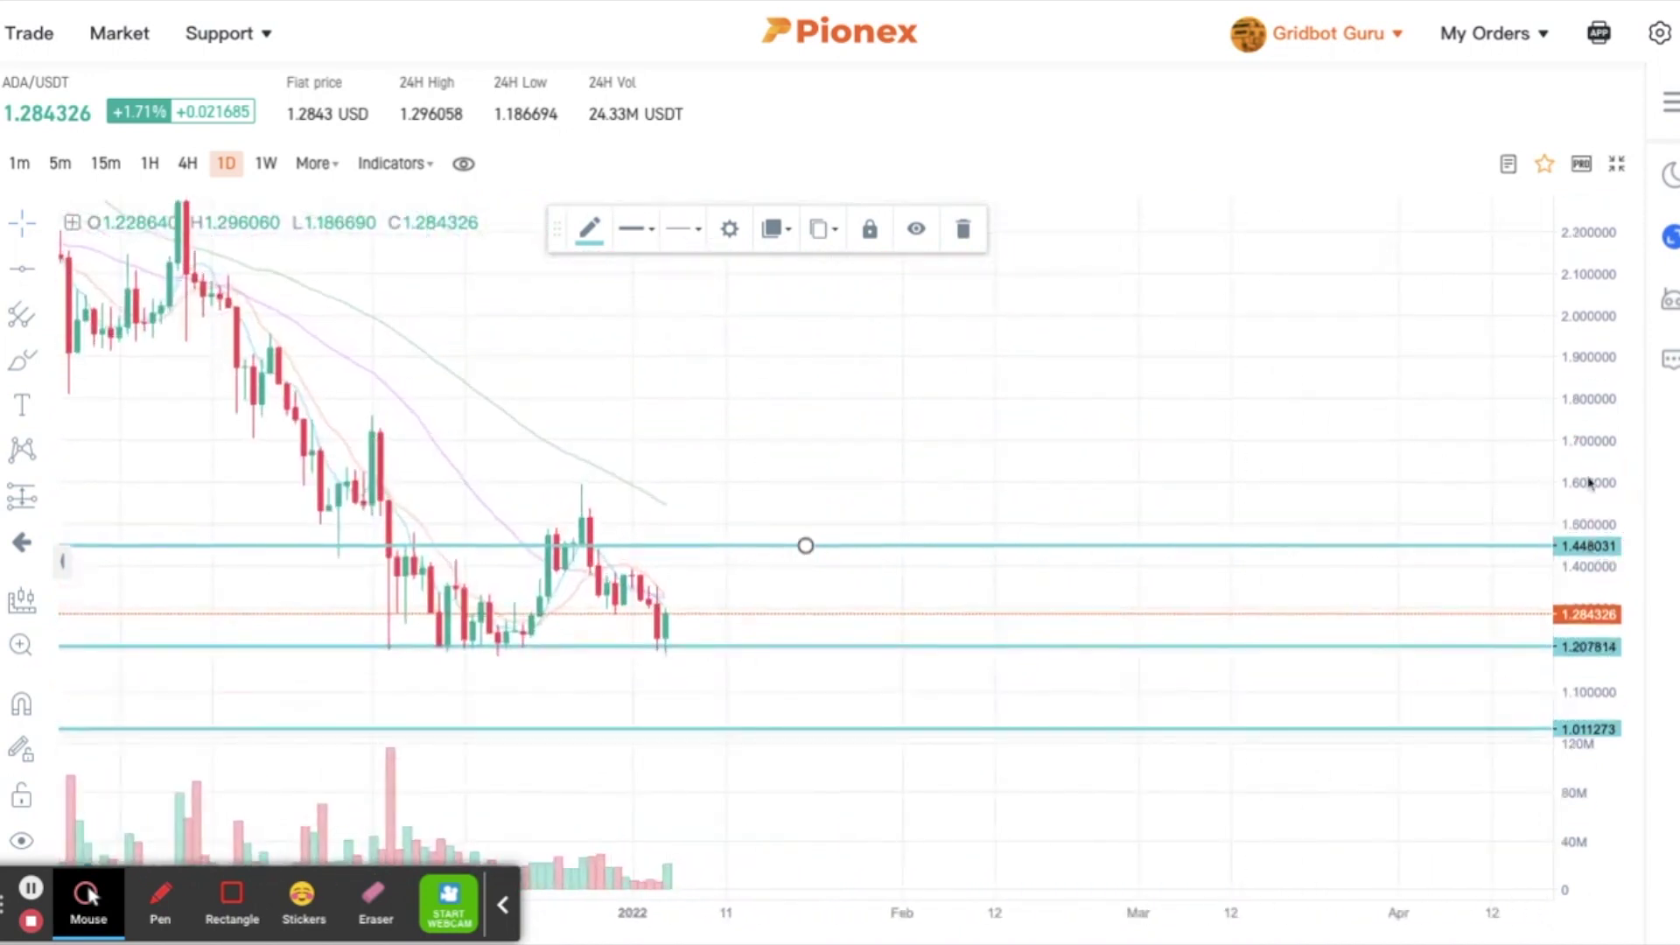
scroll(859, 681, up, 2)
scroll(857, 681, left, 2)
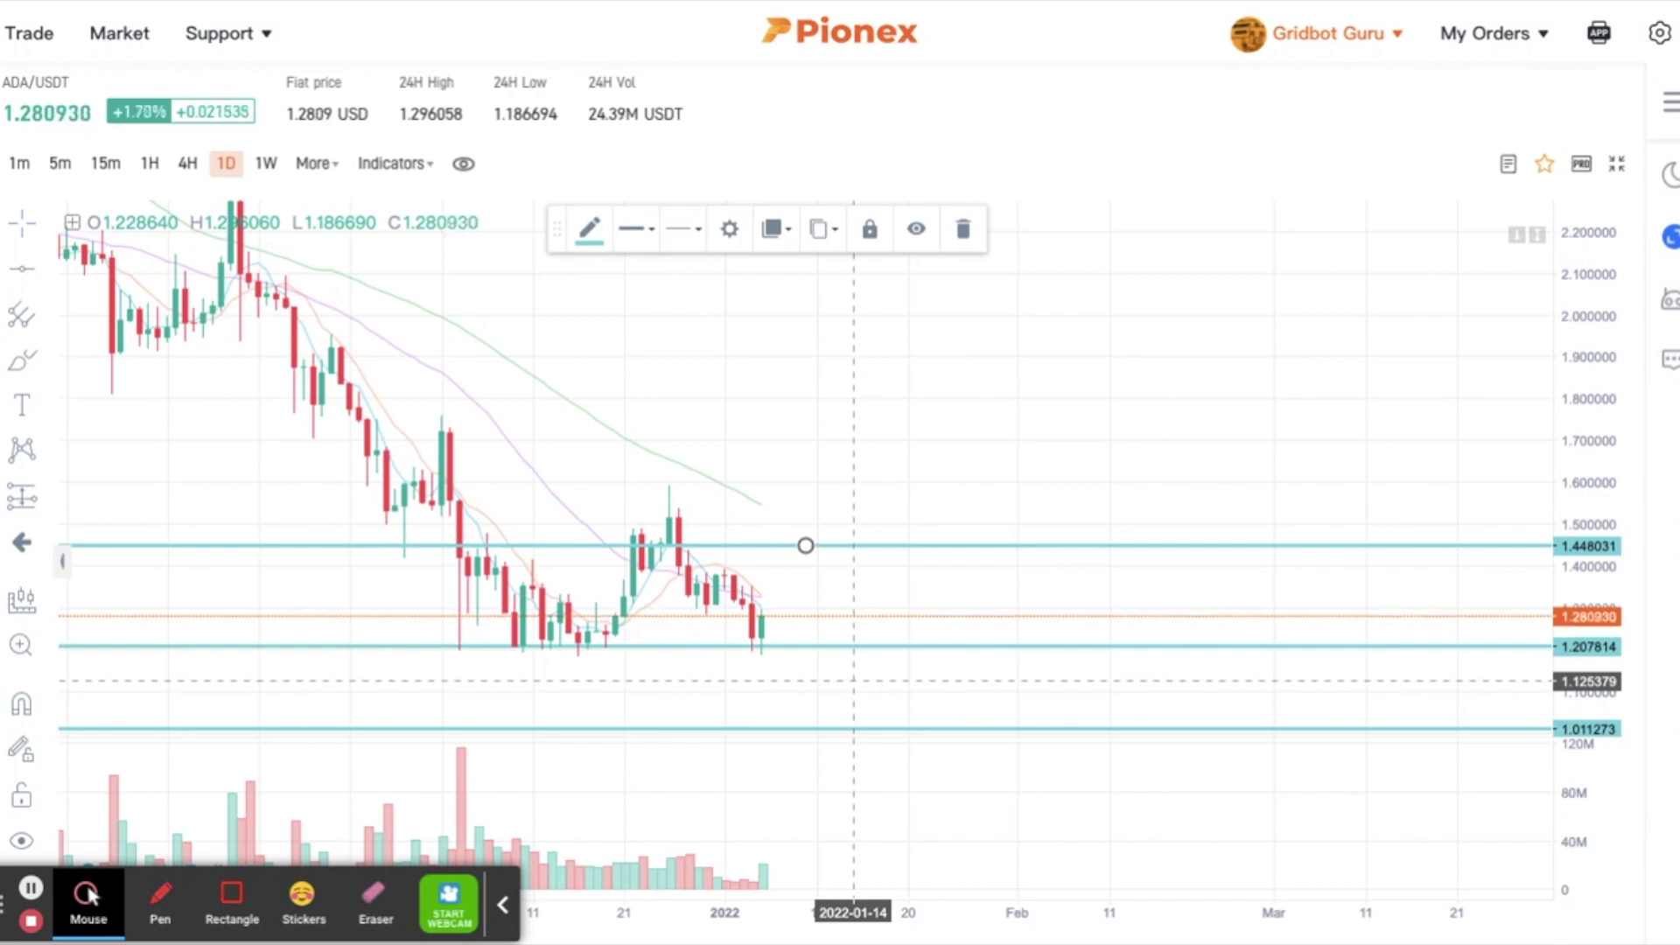
- Switch to the standard trading layout and create a new Smart Trade order from the Trading Bot list
click(1672, 254)
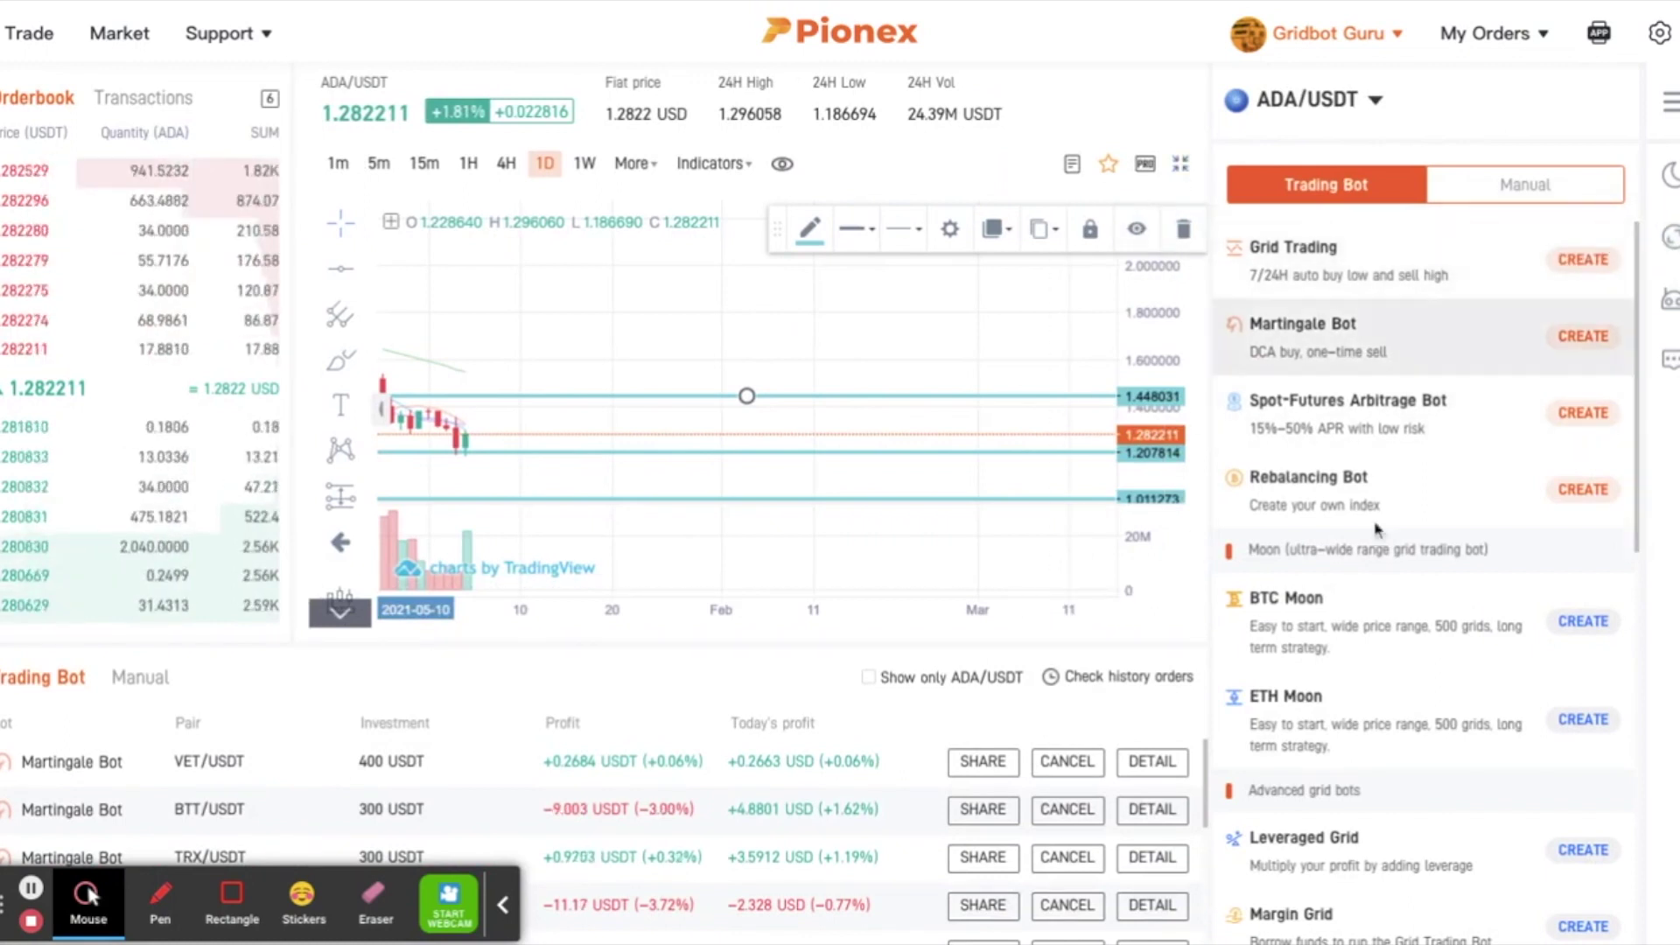
scroll(1375, 529, down, 1)
scroll(1370, 642, down, 1)
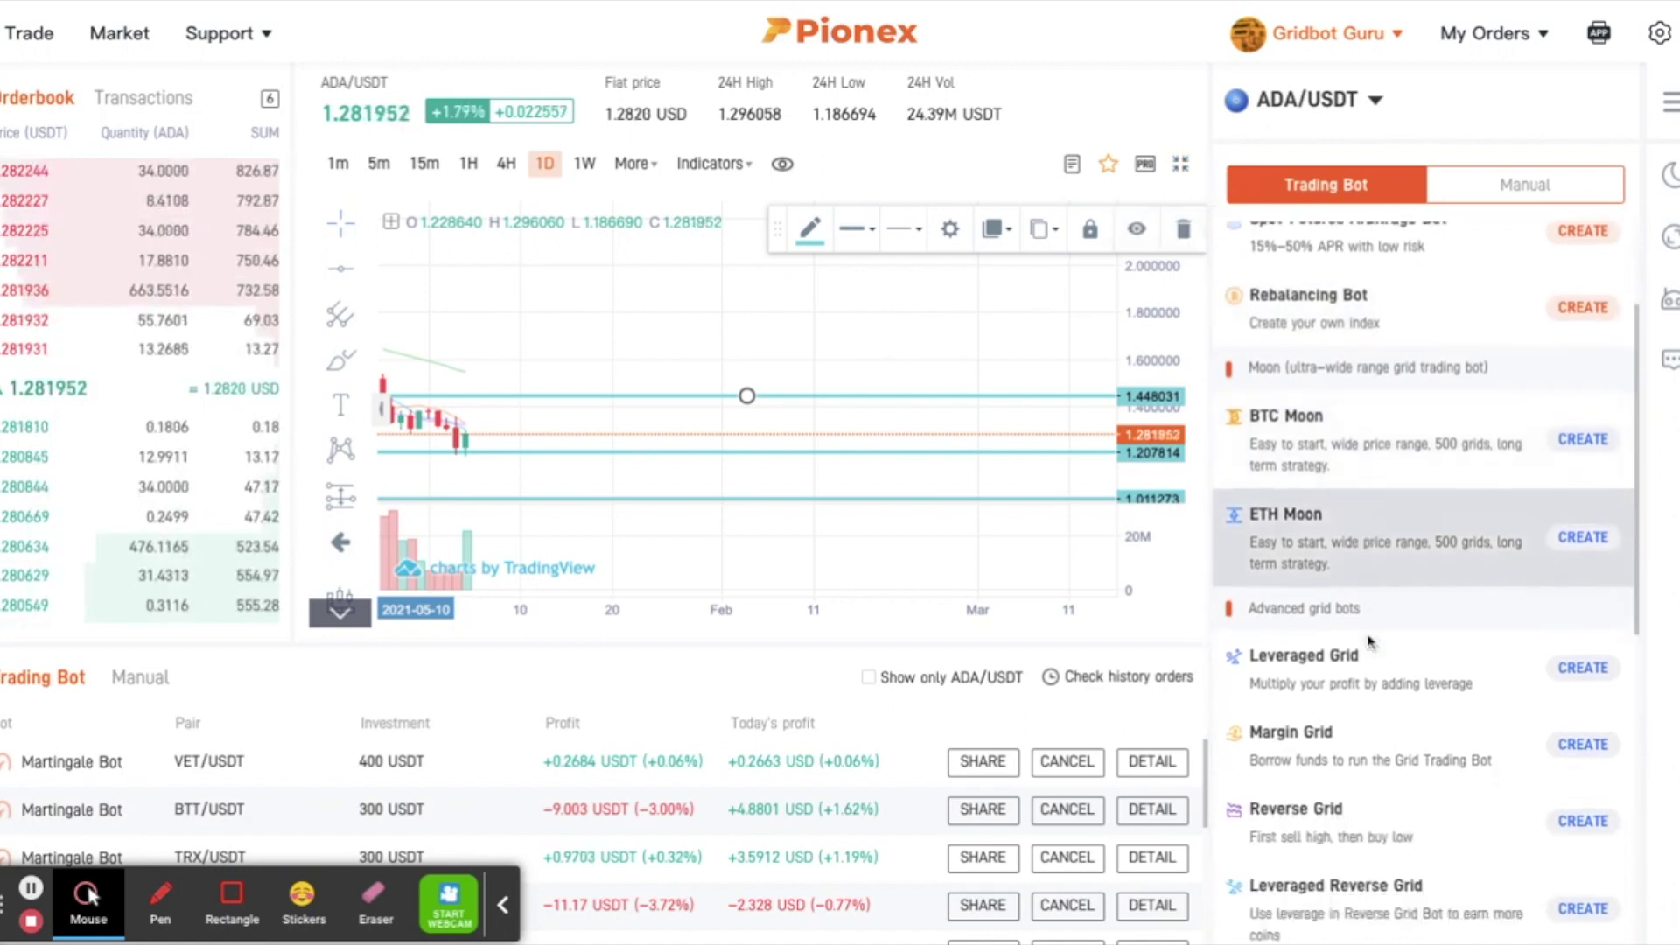
scroll(1371, 641, down, 5)
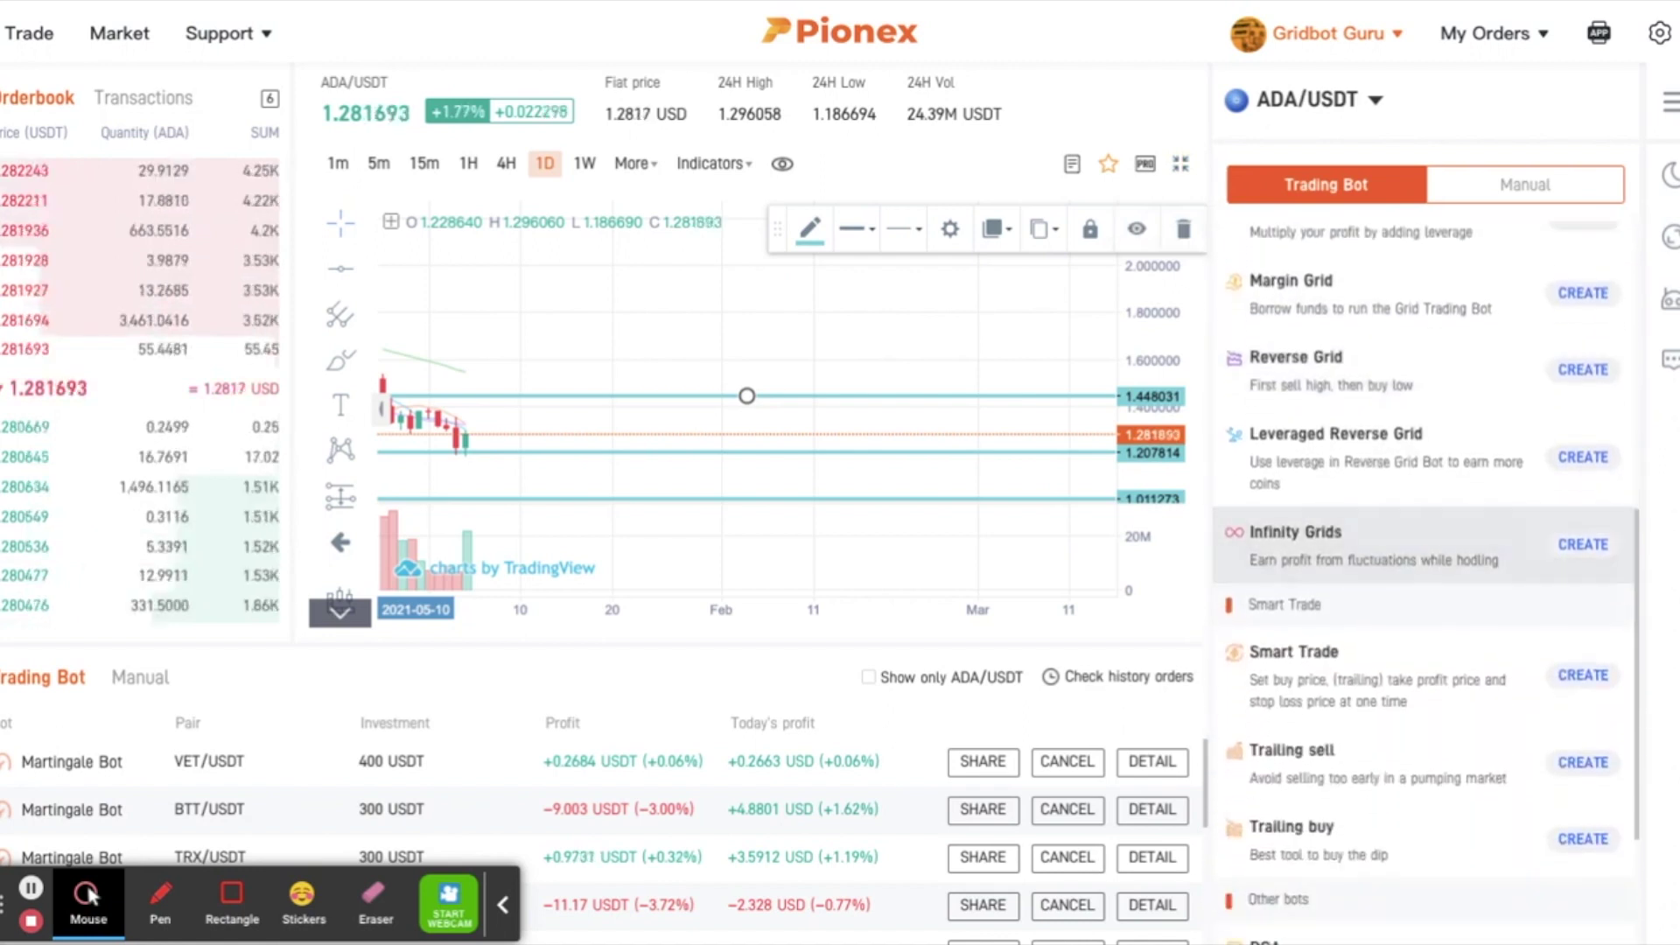
scroll(1575, 648, down, 1)
click(1582, 647)
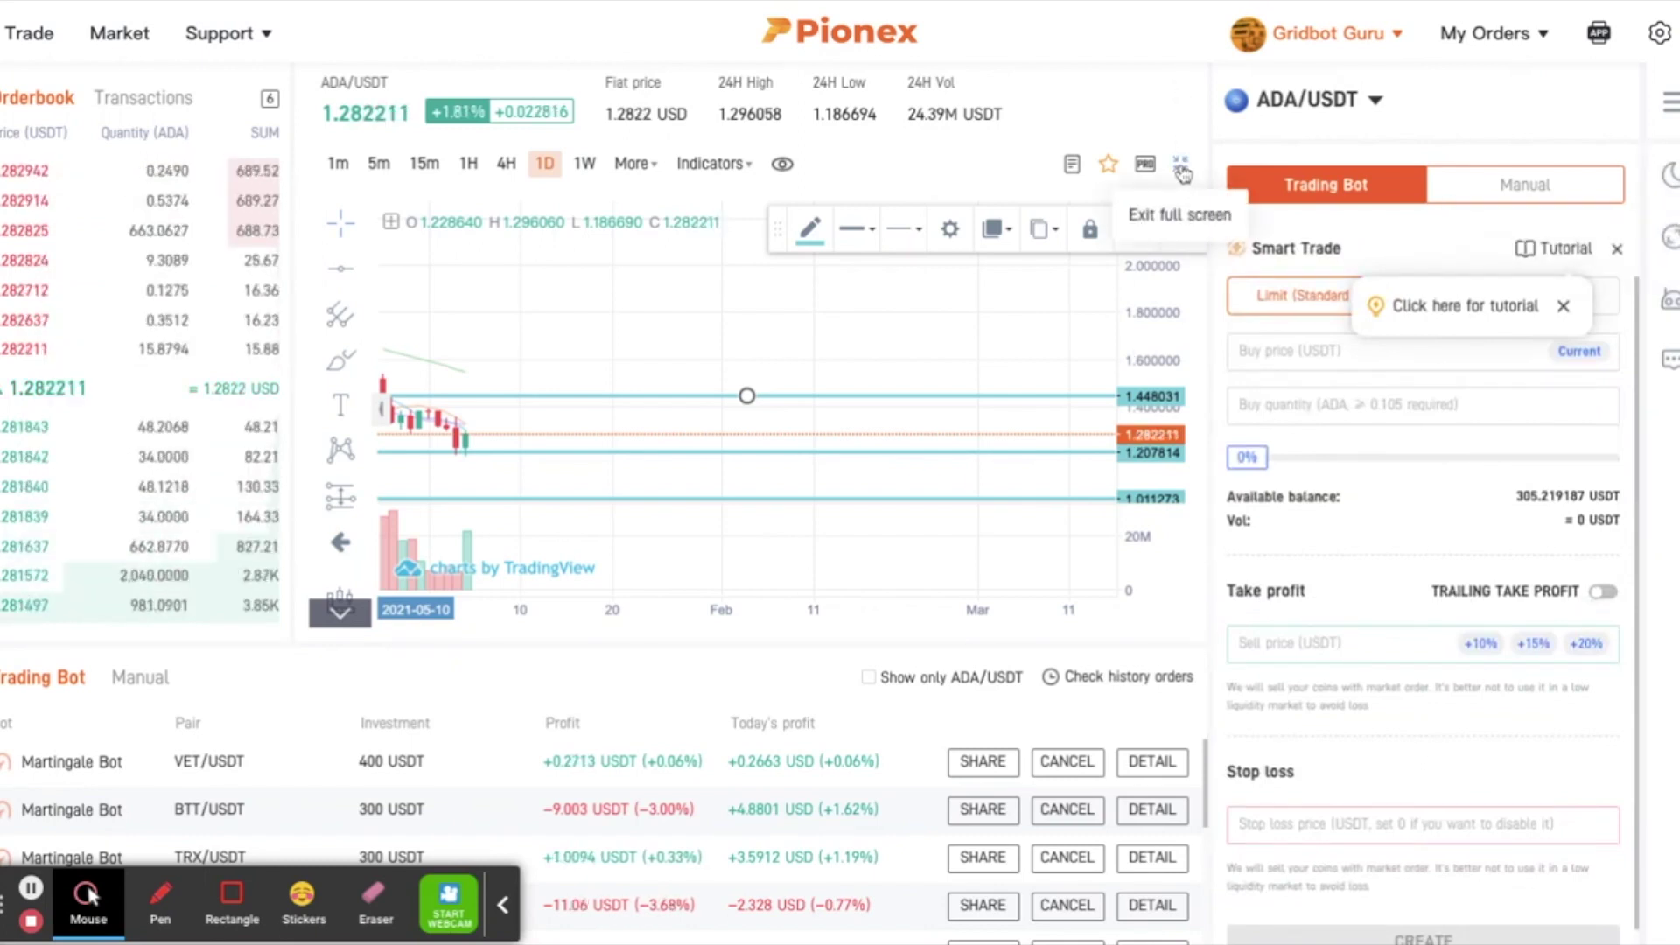
- Expand the price chart to a wider view and close the 'Click here for tutorial' popup
click(1670, 241)
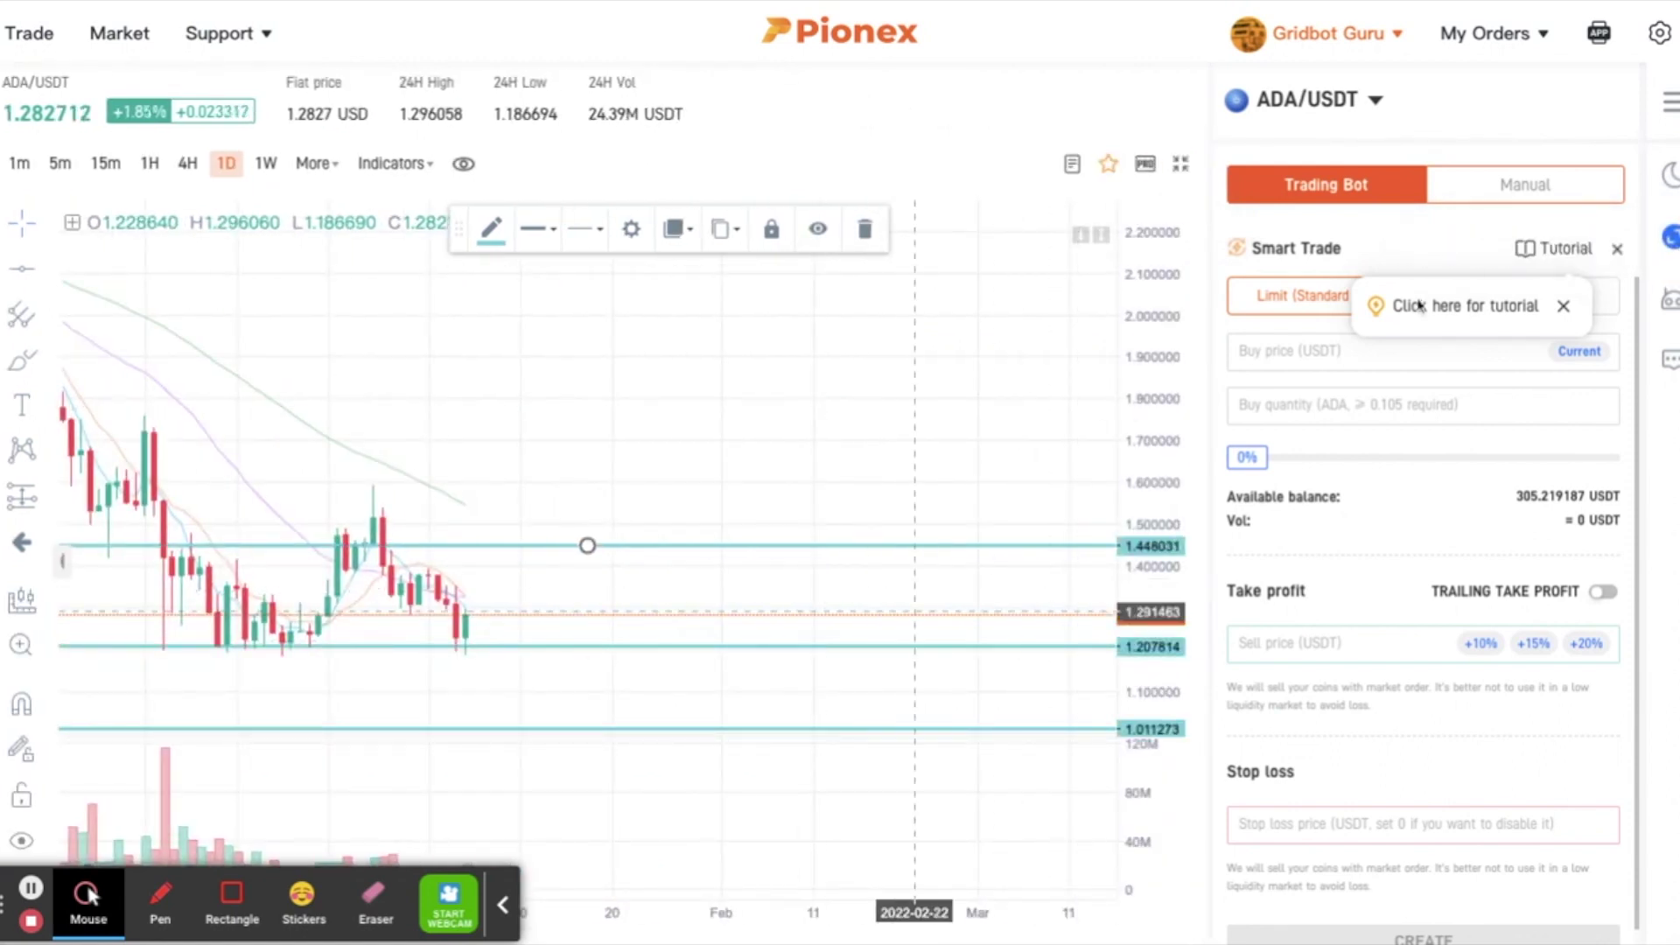
click(1563, 307)
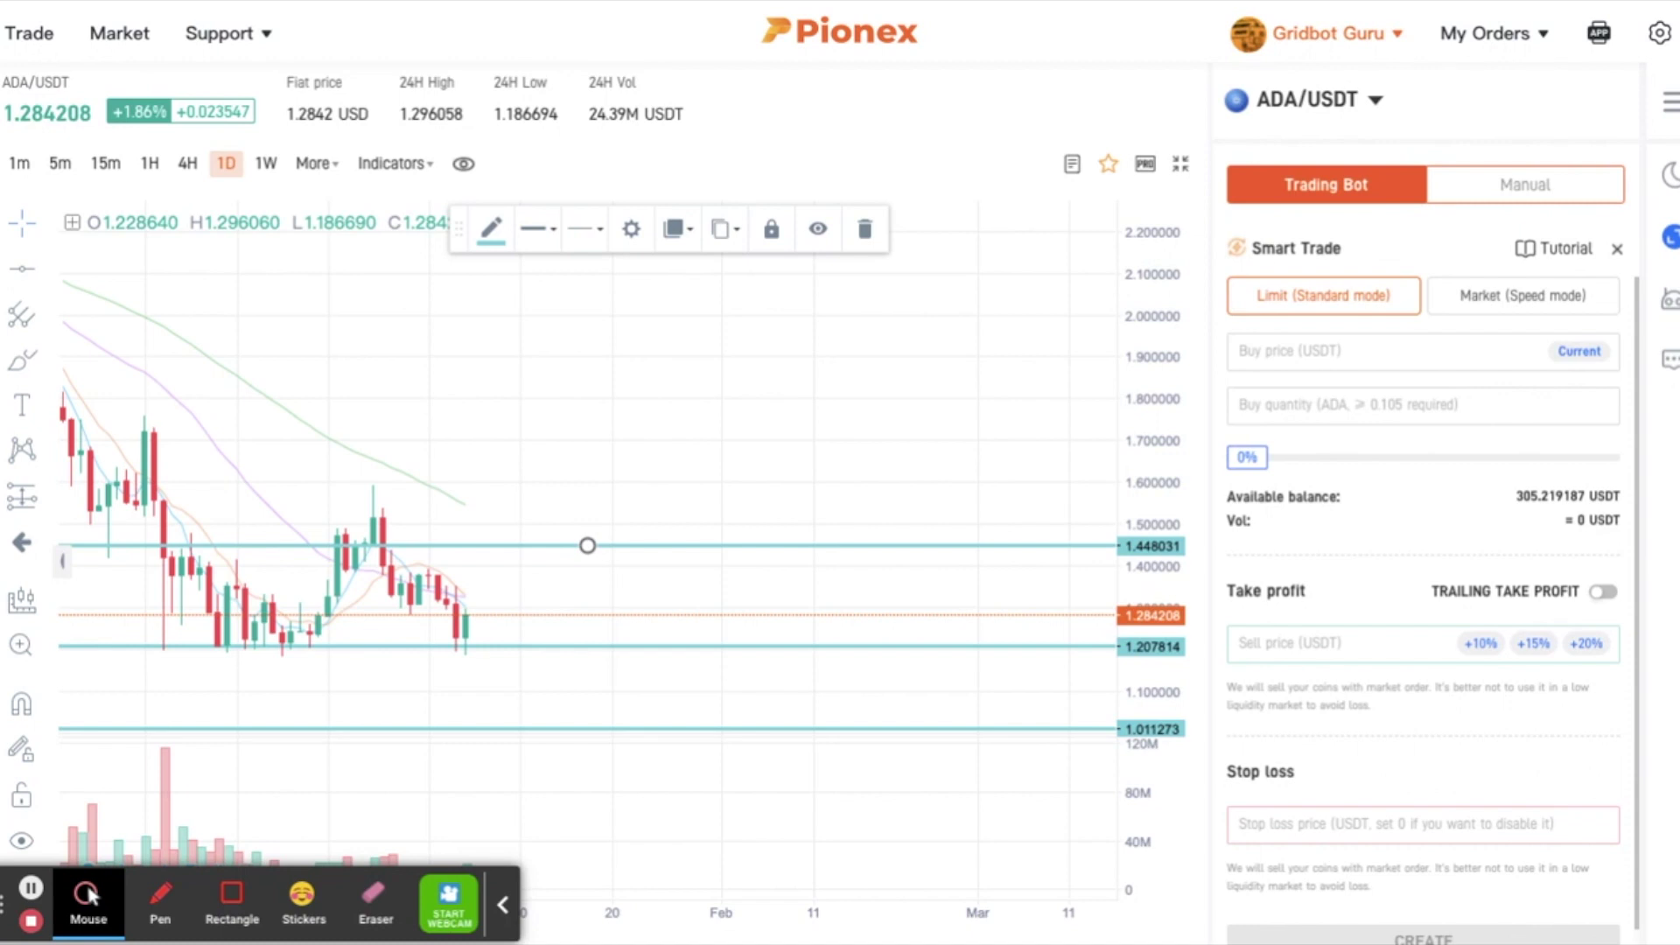
- Enter a 1.201 buy price, clear it, then toggle to Market mode and back to Limit
click(1321, 346)
text(1)
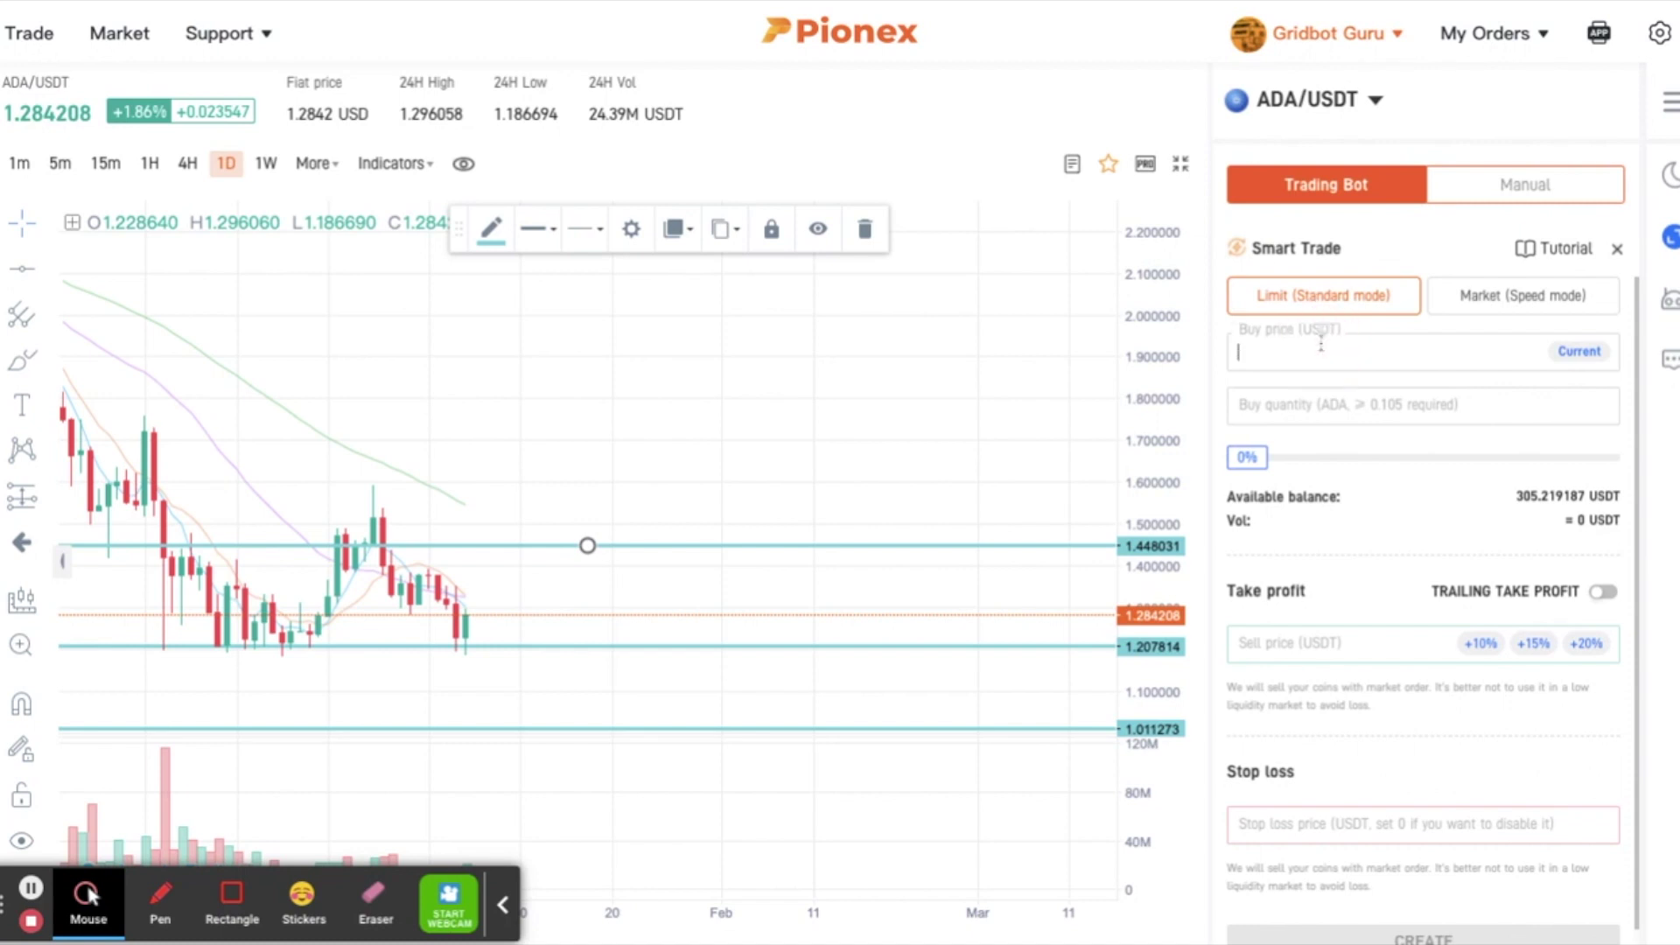
text(.20)
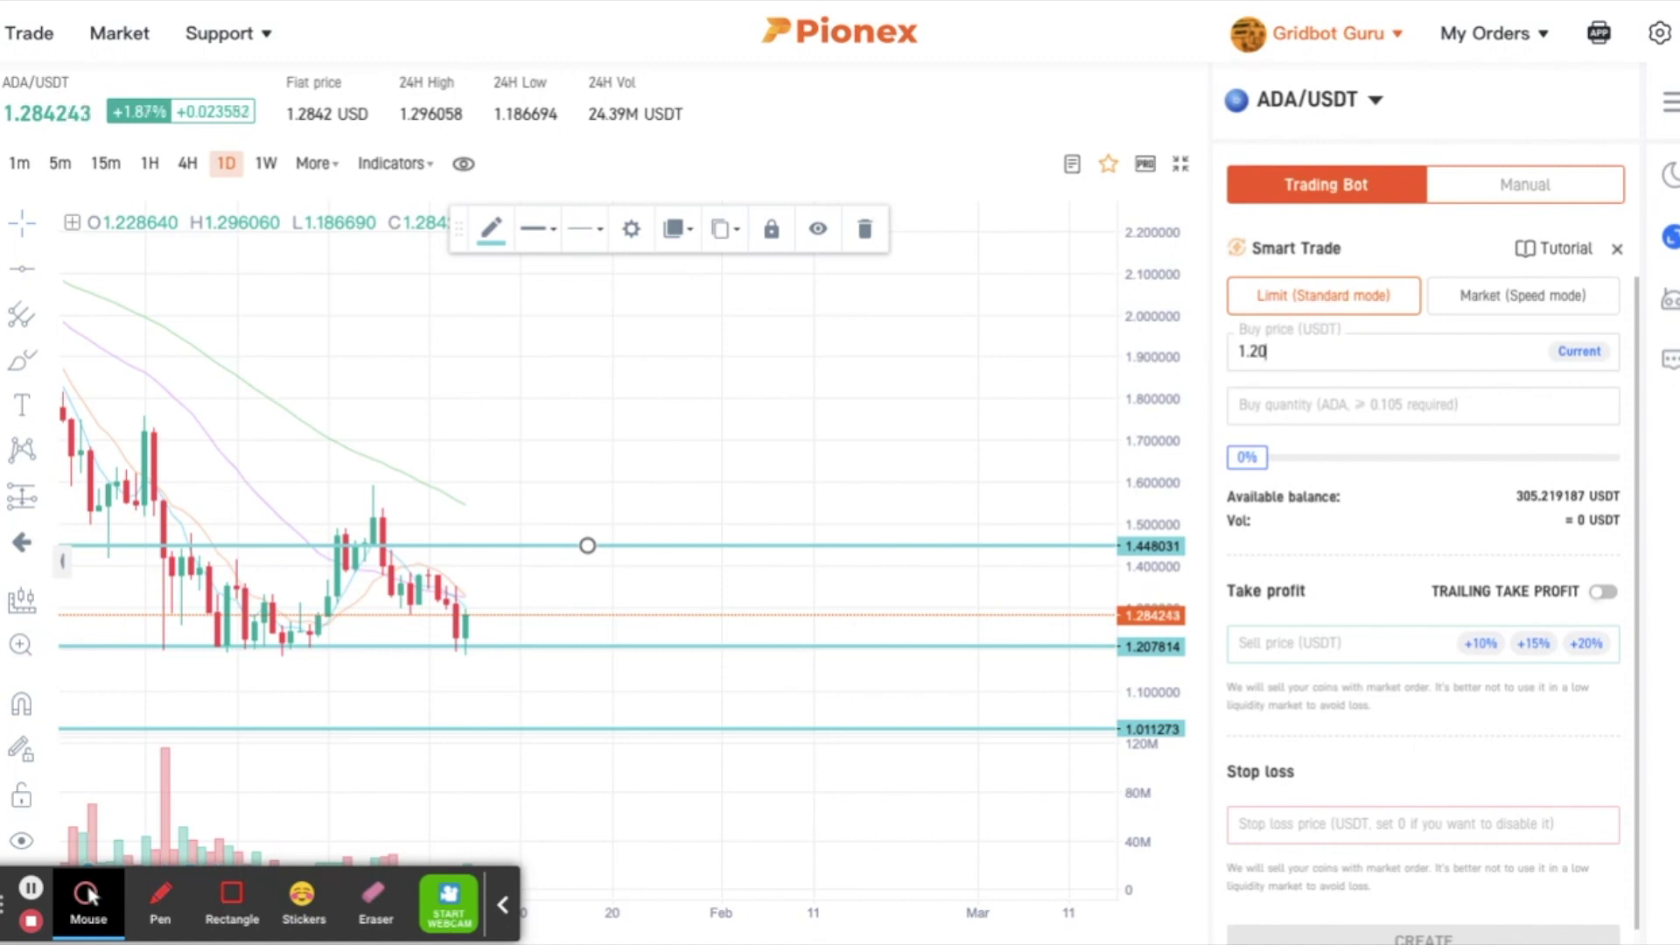
text(1)
key(BackSpace)
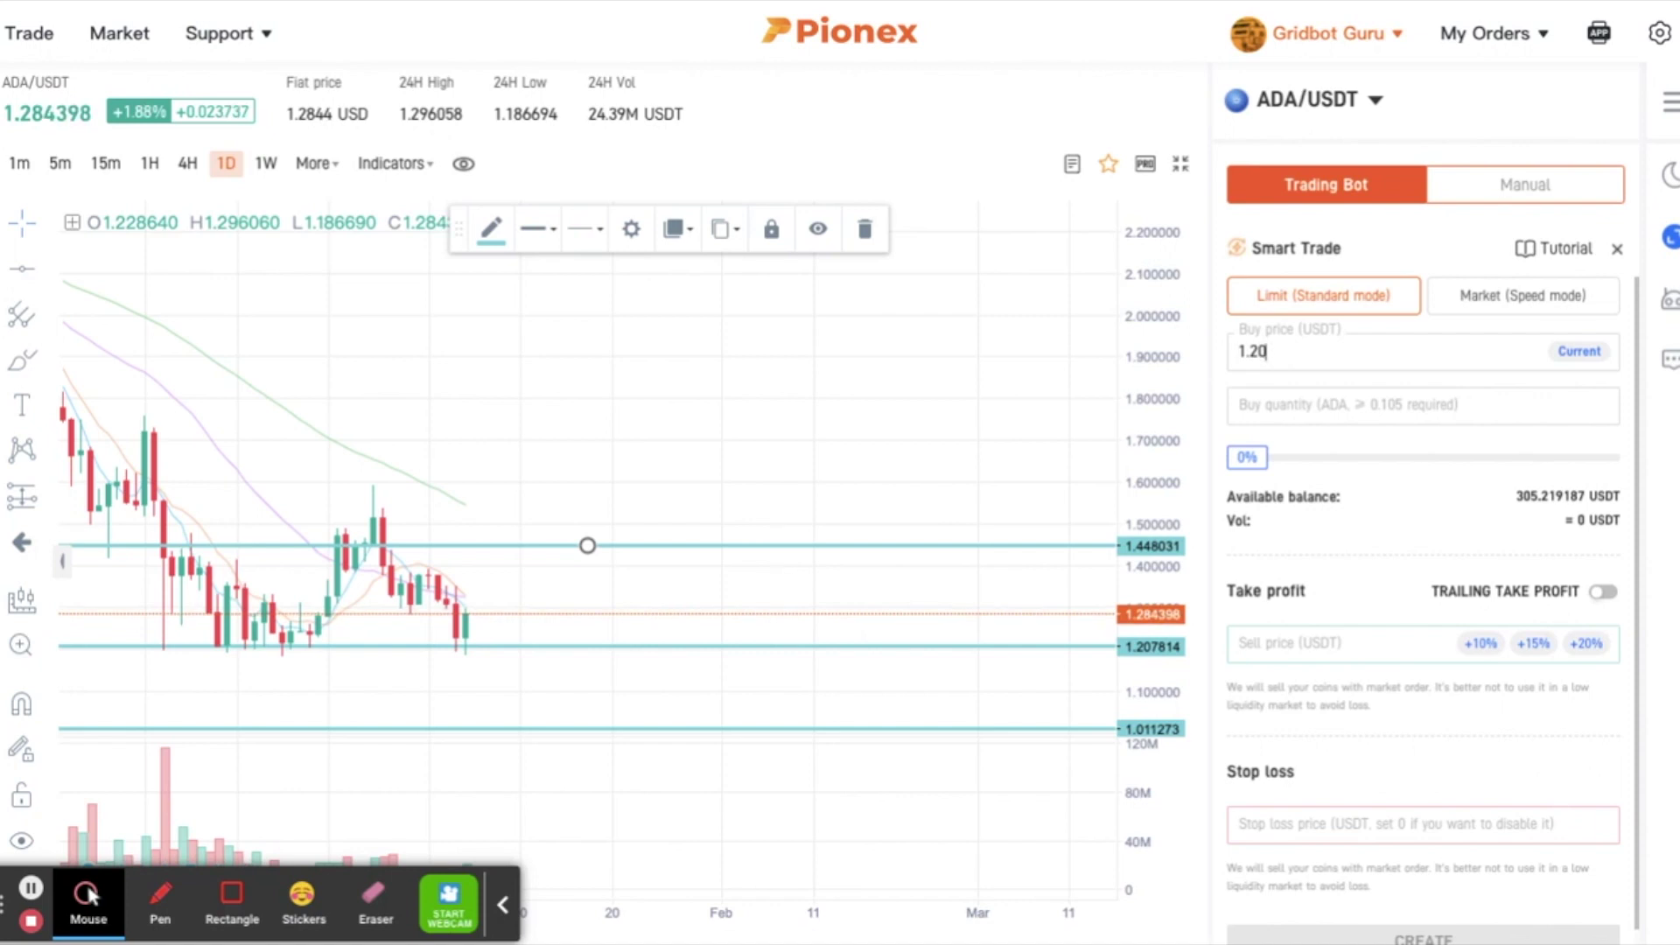
key(BackSpace)
key(BackSpace)
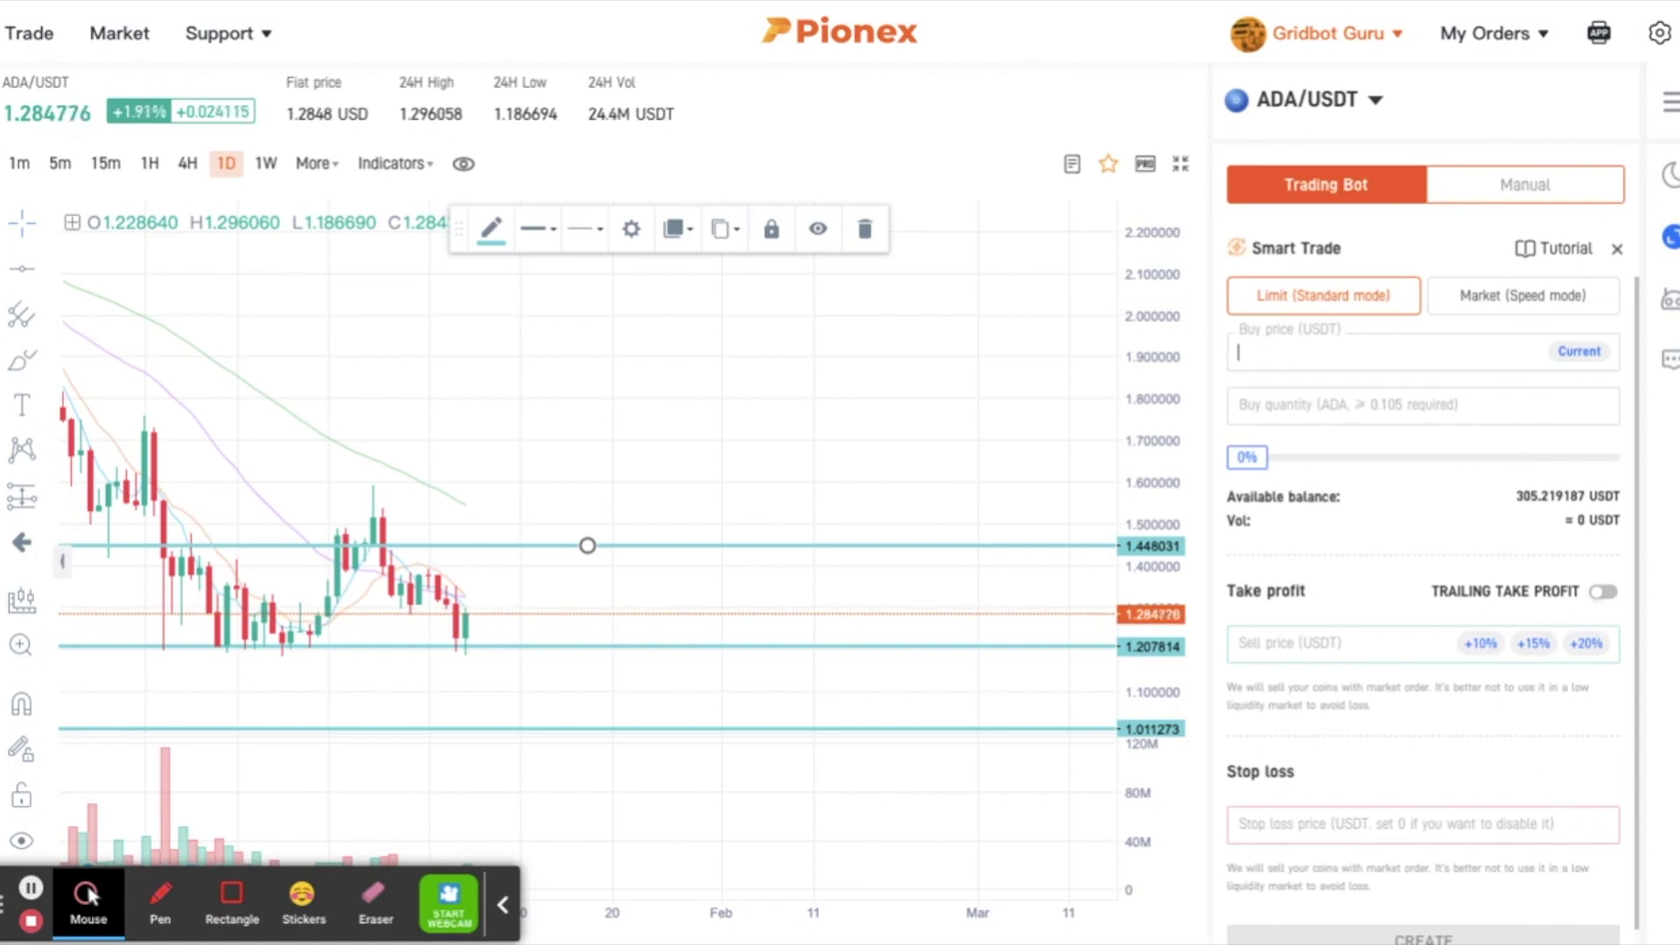
click(1550, 298)
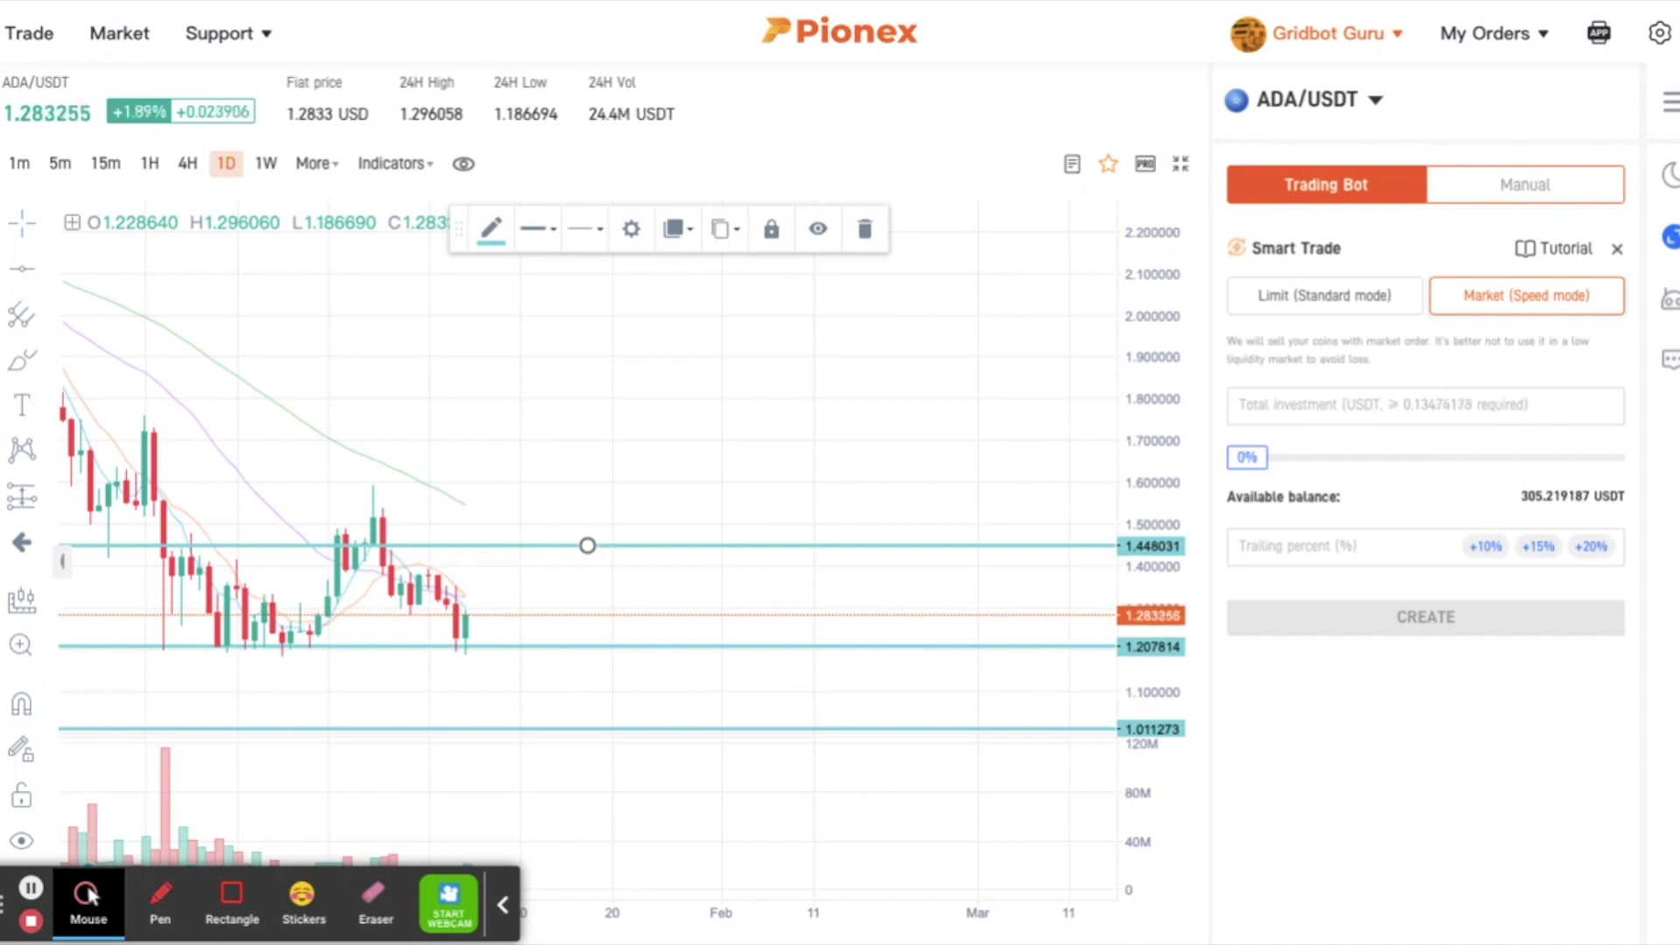
click(1361, 317)
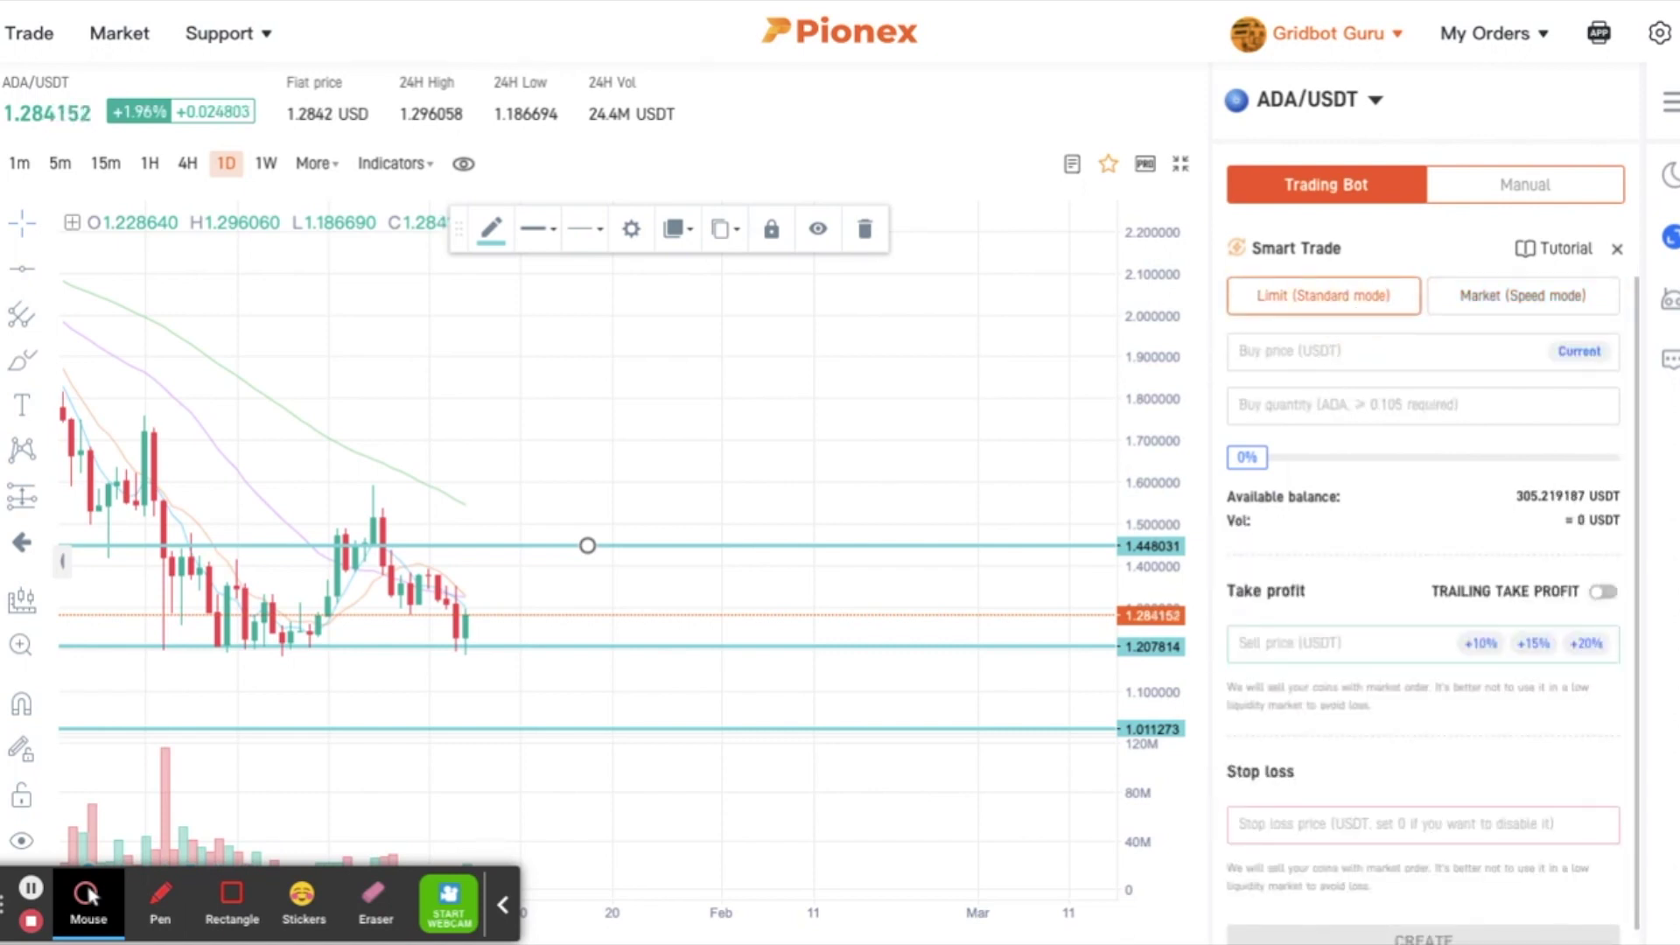
- Fill the Buy price with the current market price, 1.283231 USDT
click(1584, 359)
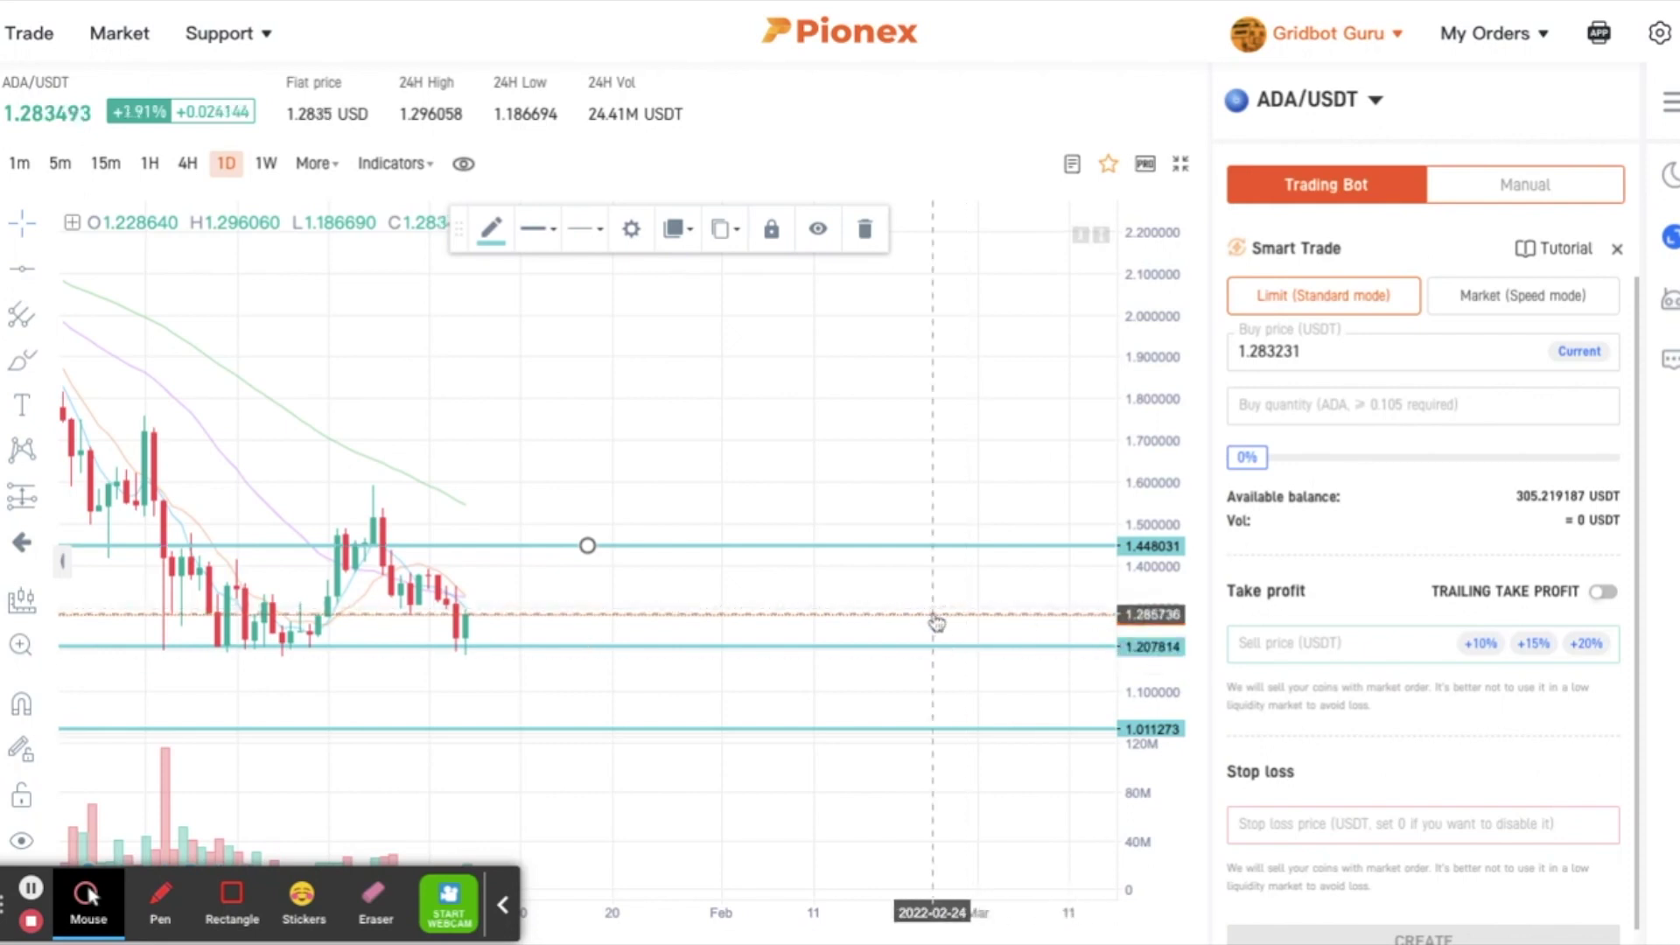
click(1500, 354)
- Replace the buy price with 1.21 and set quantity to 100 ADA, about 121 USDT
key(BackSpace)
key(BackSpace)
key(BackSpace)
key(BackSpace)
key(BackSpace)
key(BackSpace)
key(BackSpace)
key(BackSpace)
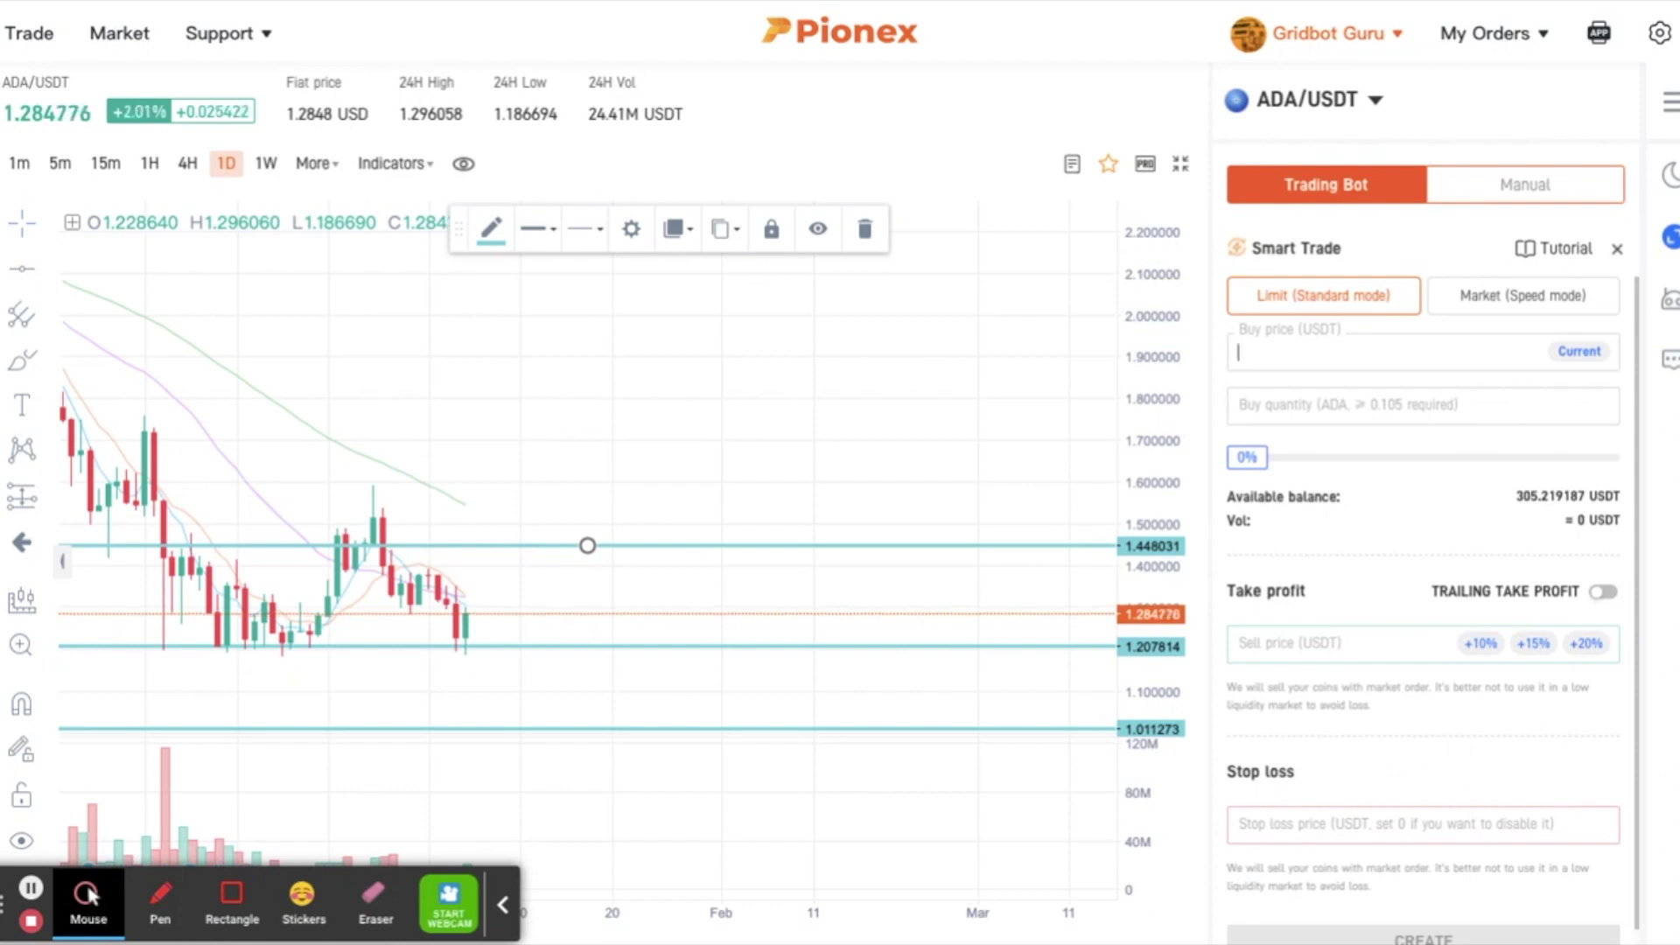
text(1.21)
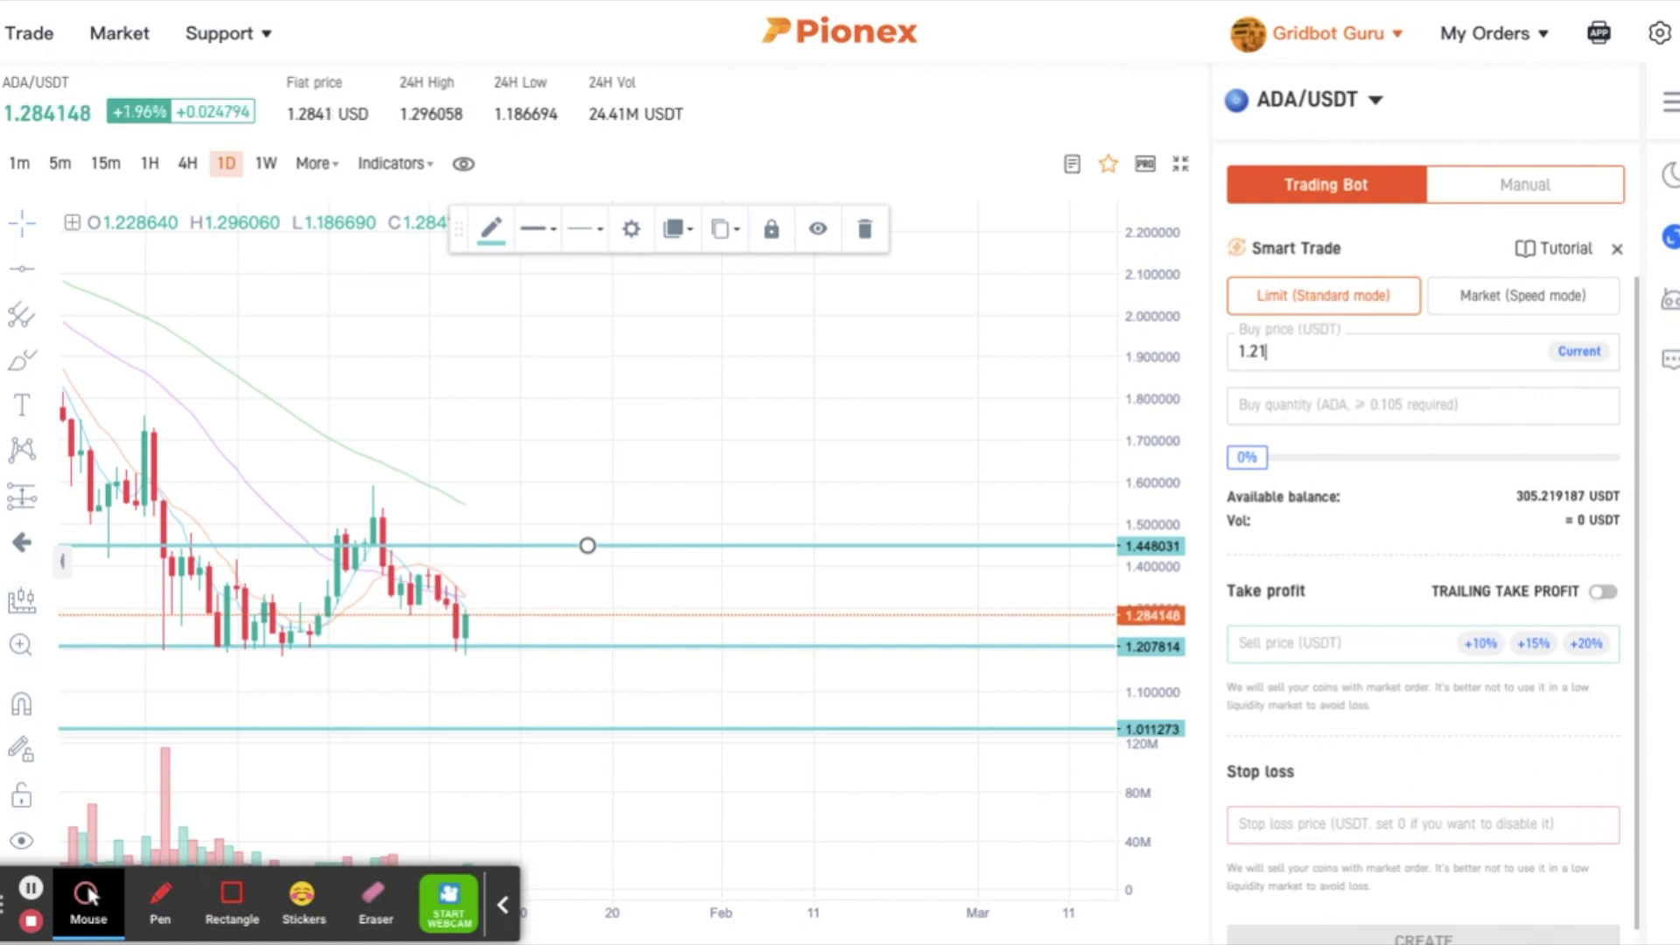
click(1298, 410)
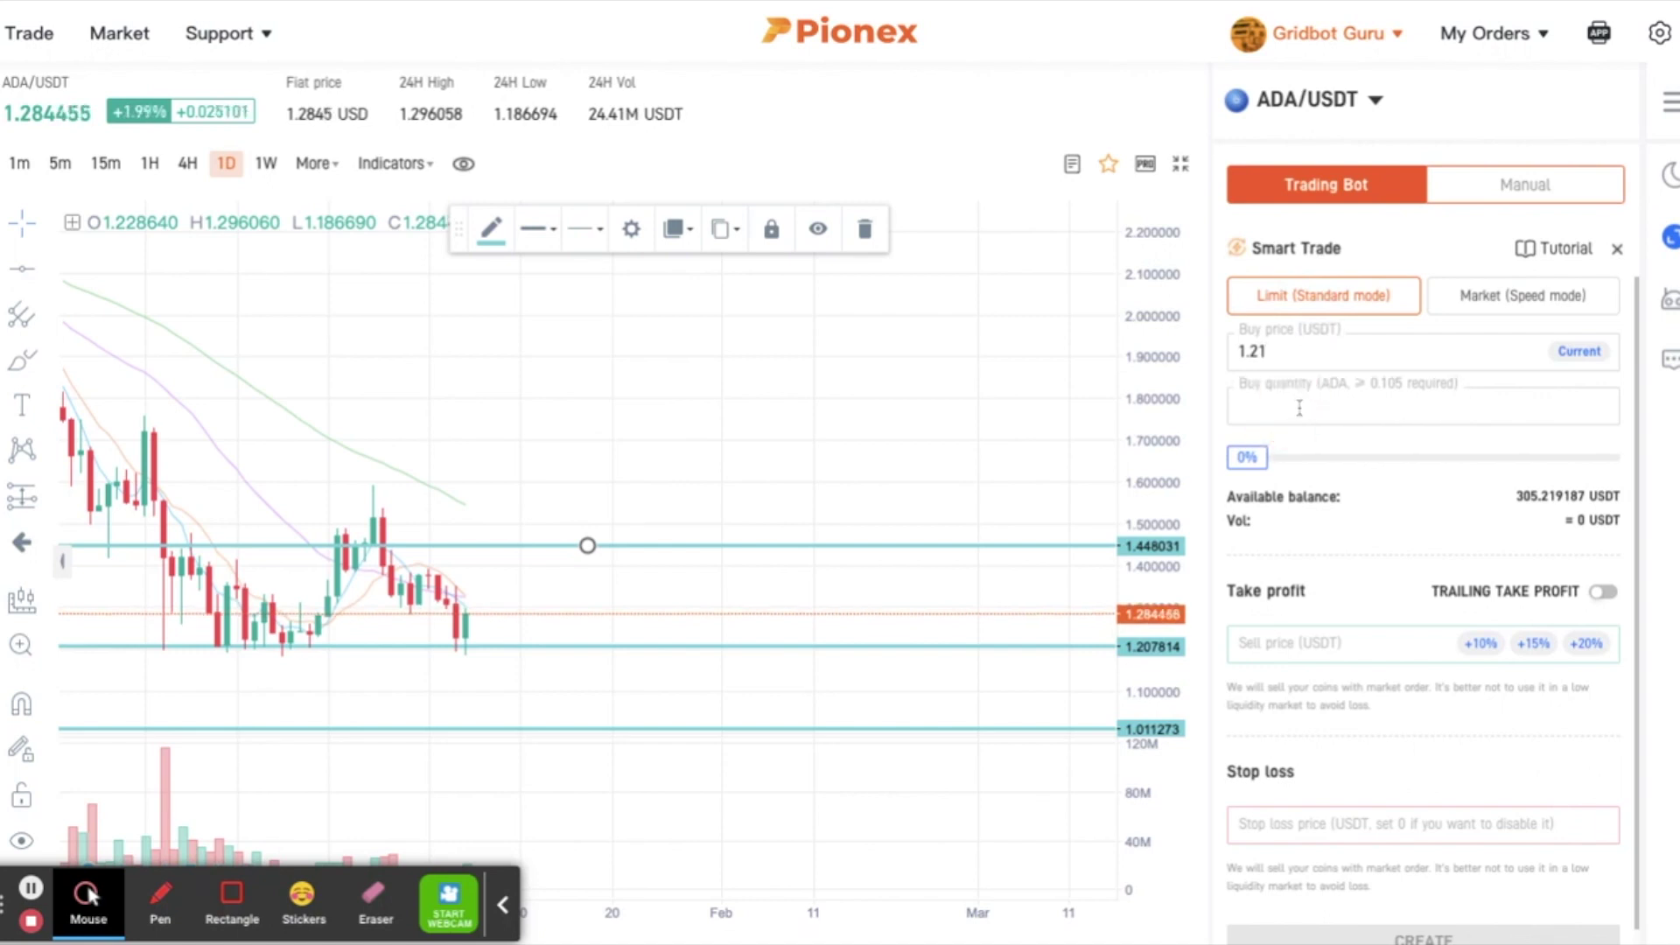
text(100)
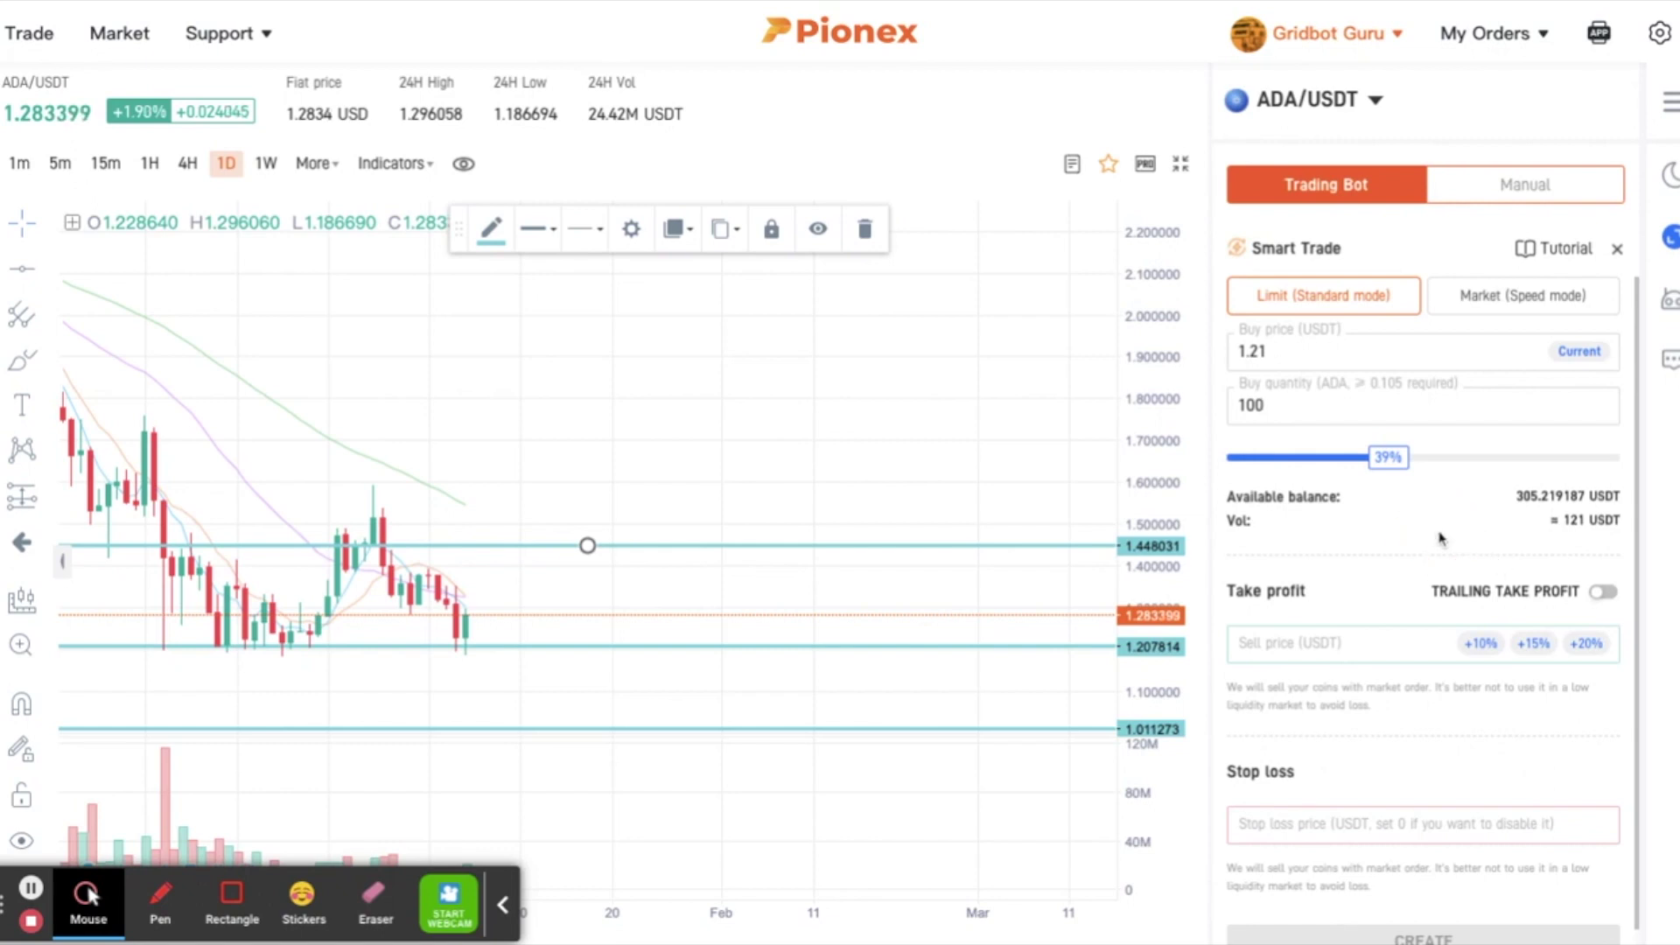
scroll(1441, 538, down, 1)
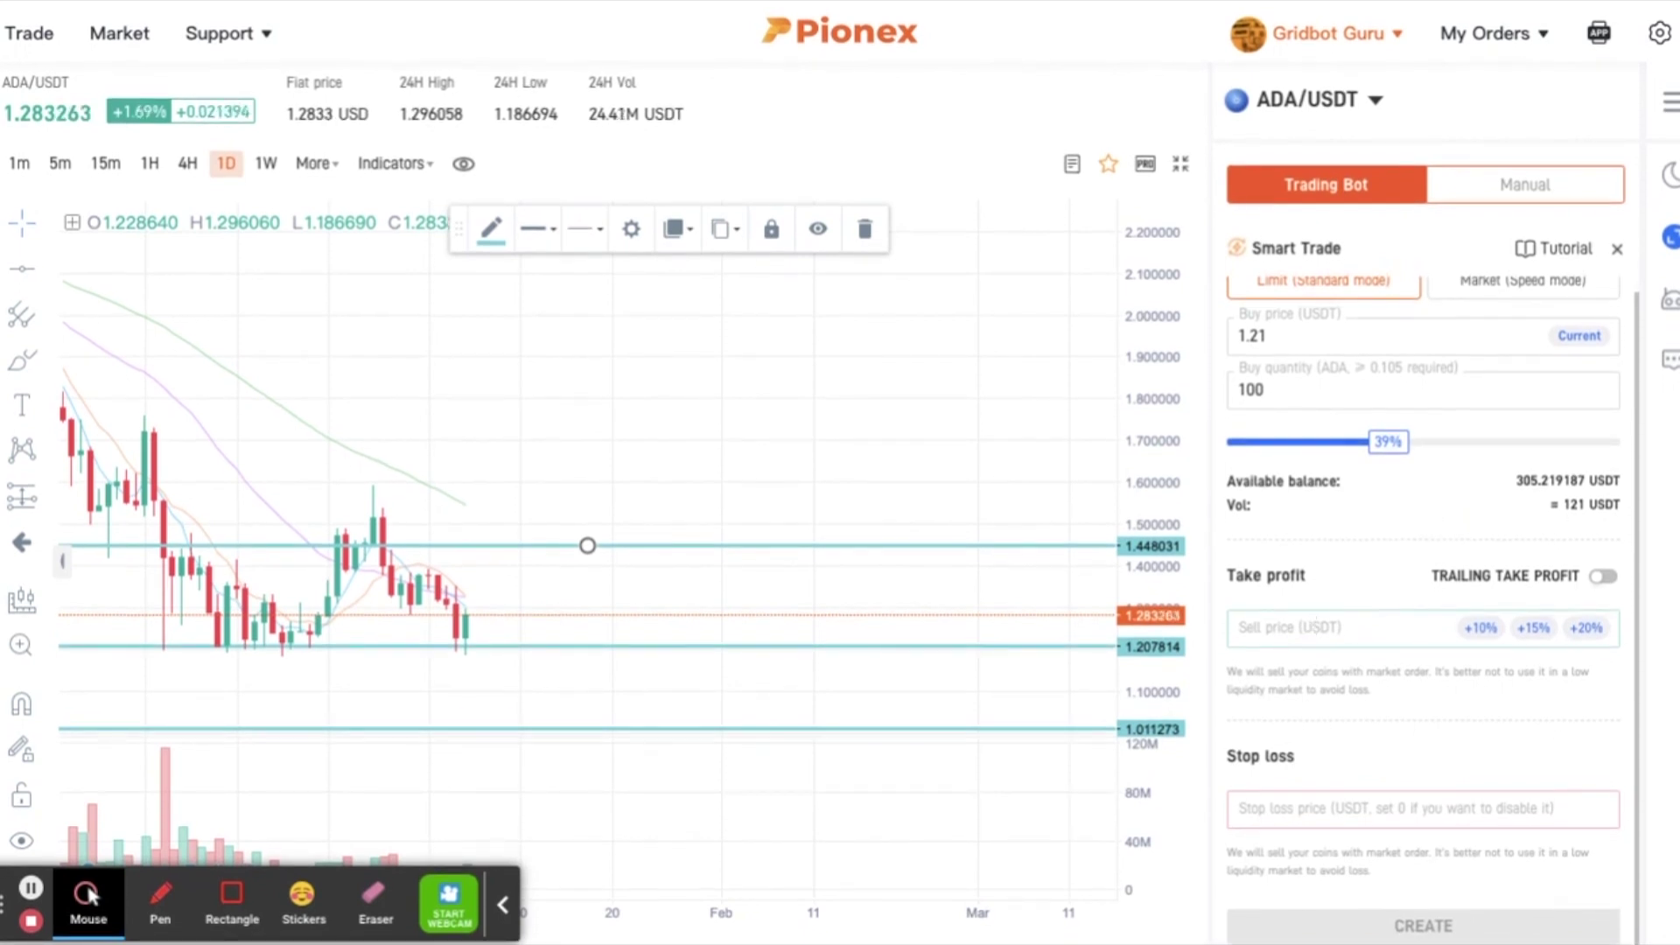
- Set the take-profit sell price to 1.452, the +20% preset above the 1.21 buy price
click(1287, 631)
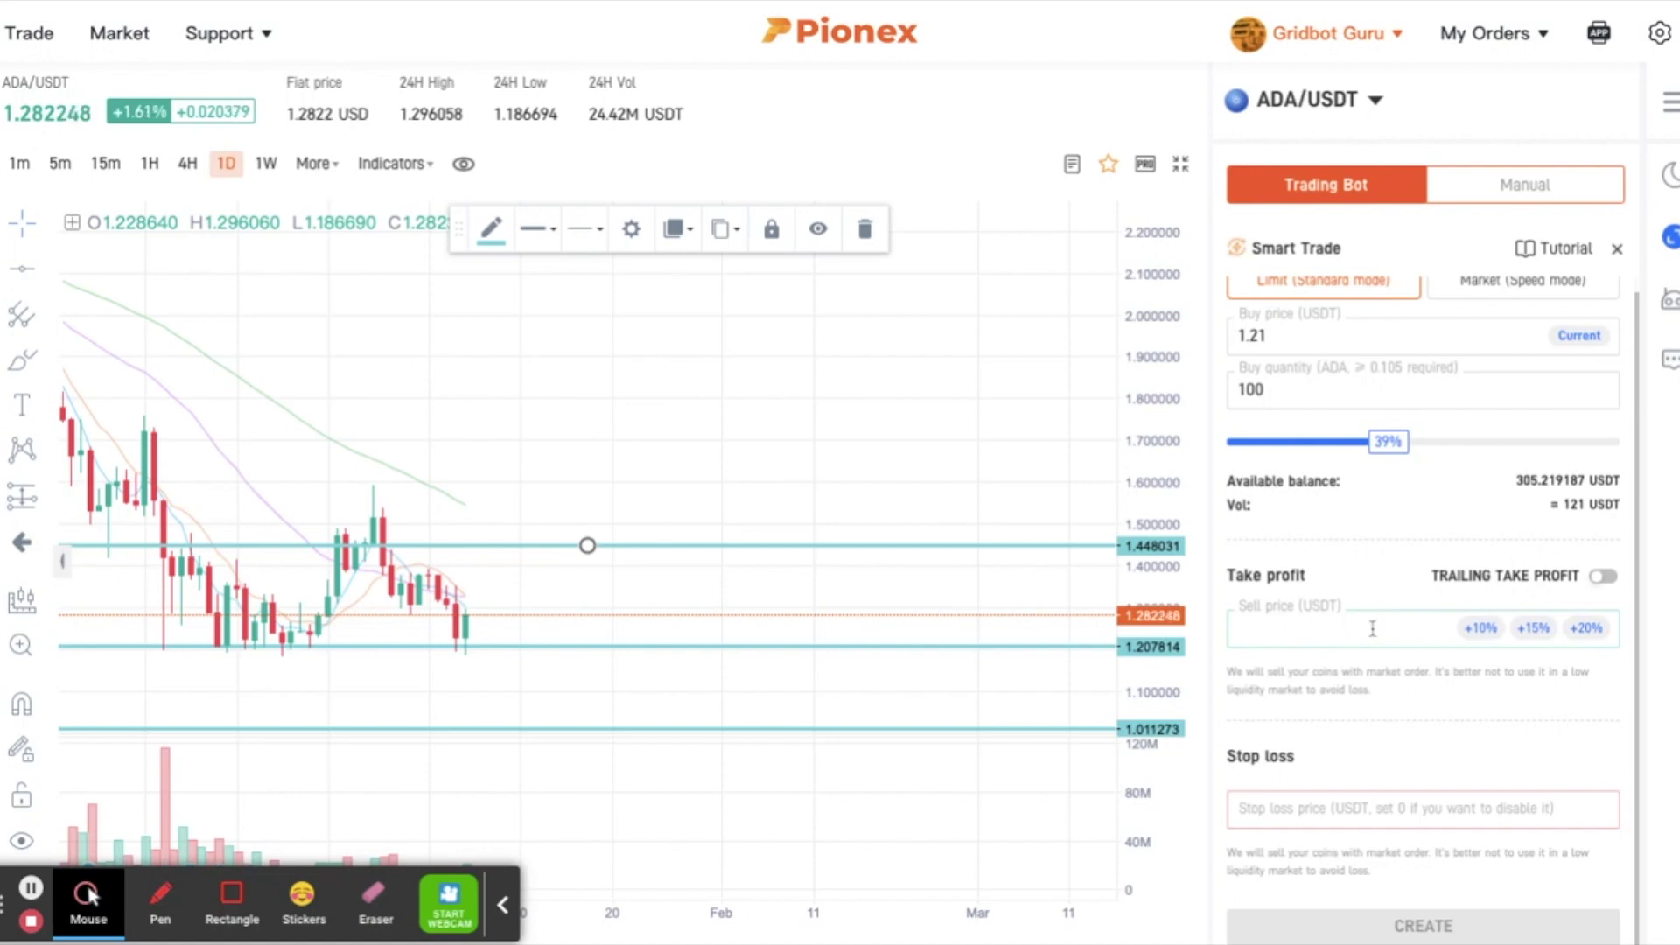
click(1470, 637)
click(1532, 629)
click(1594, 636)
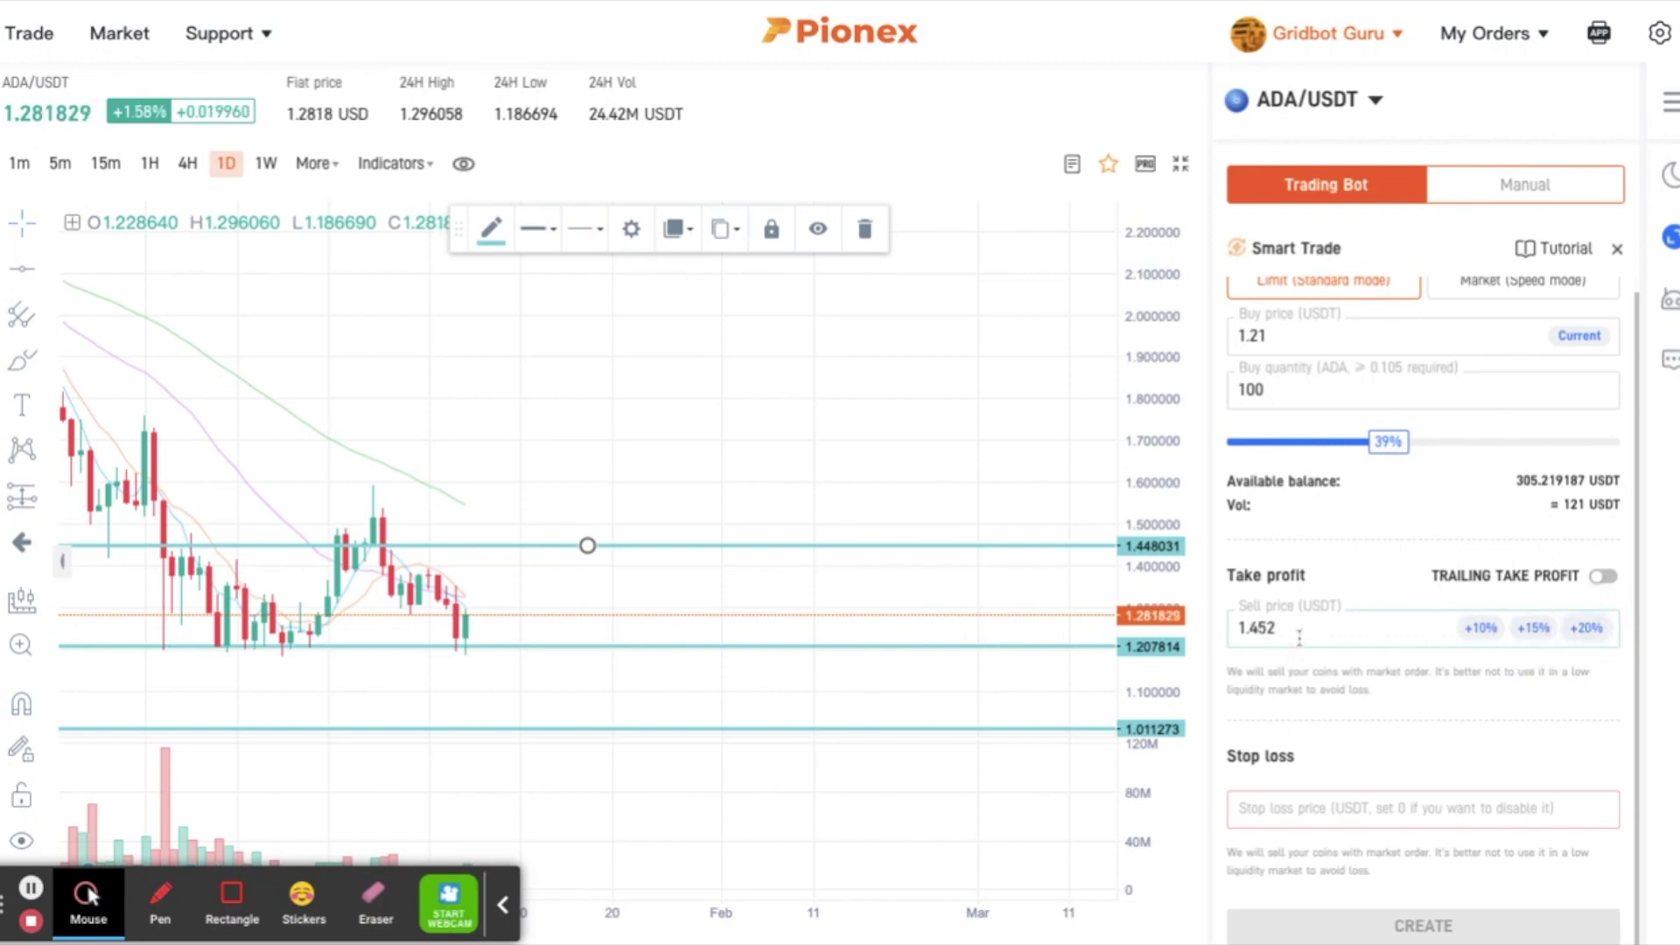
key(BackSpace)
key(BackSpace)
key(BackSpace)
key(BackSpace)
key(BackSpace)
text(3.00)
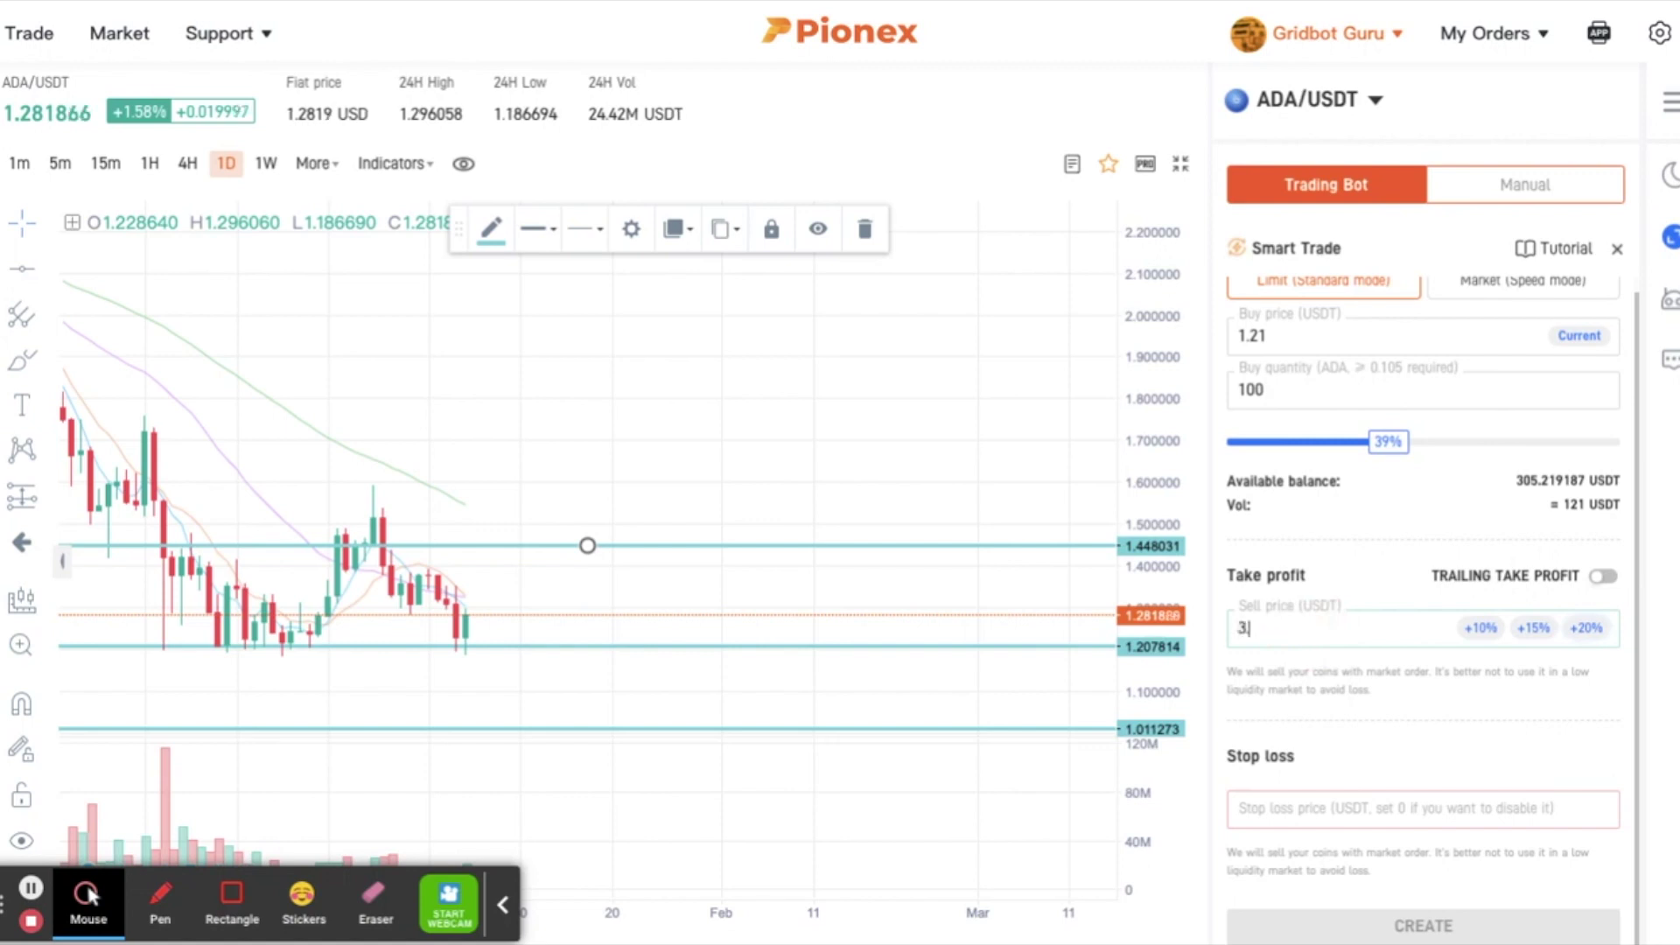
click(1364, 587)
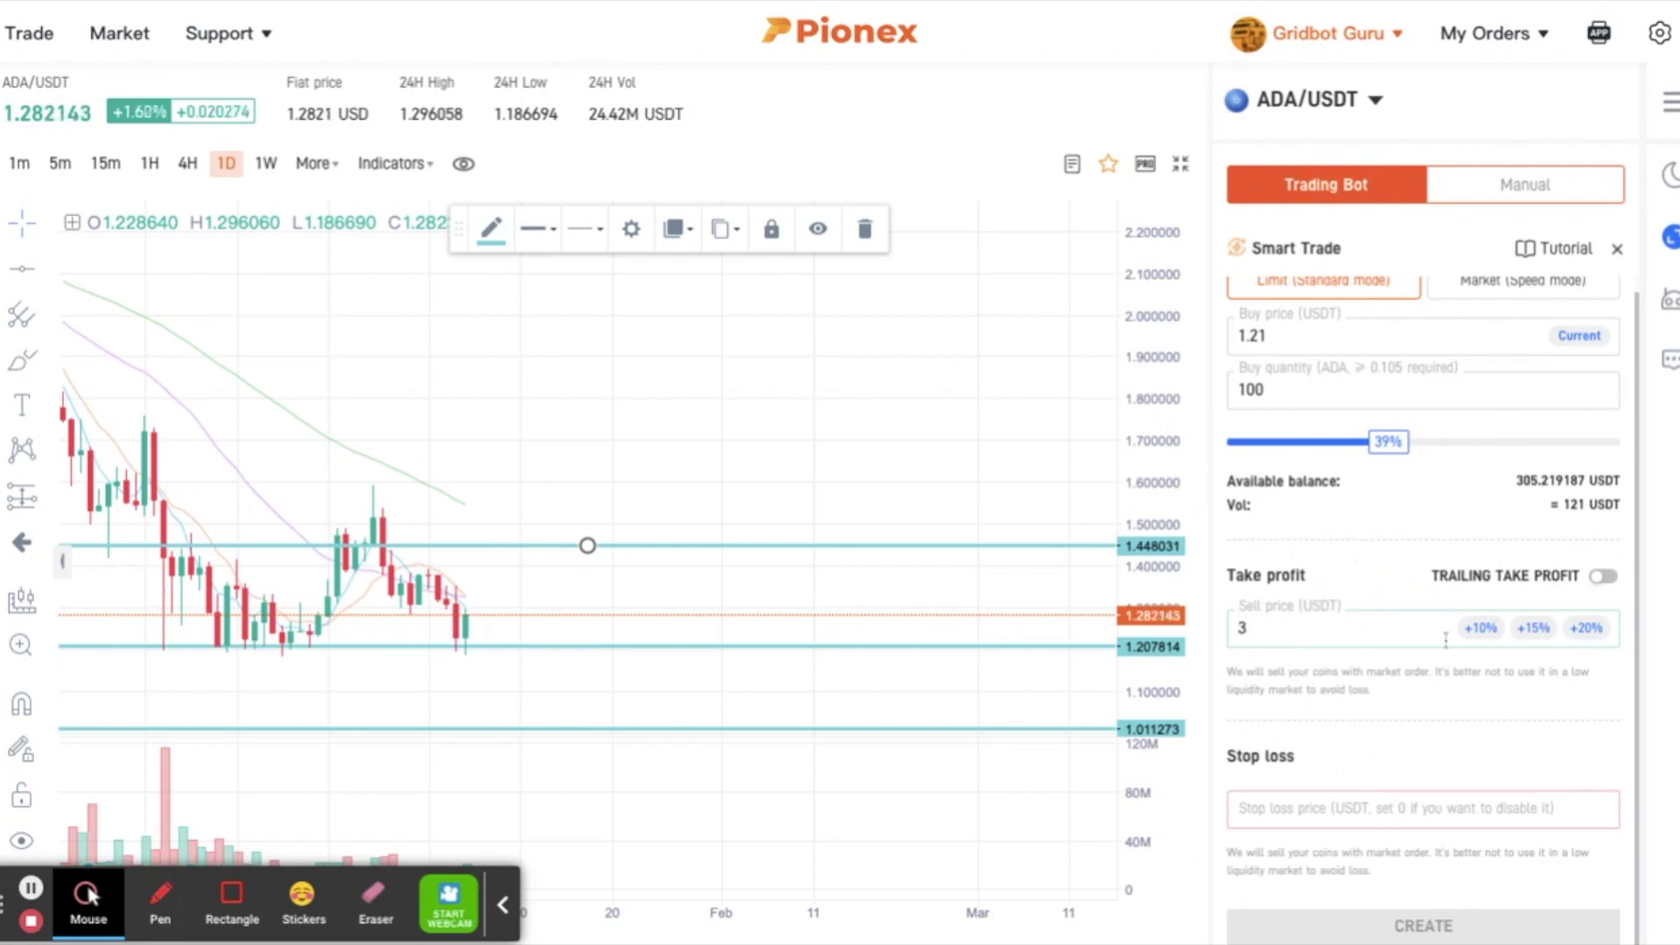
click(1589, 631)
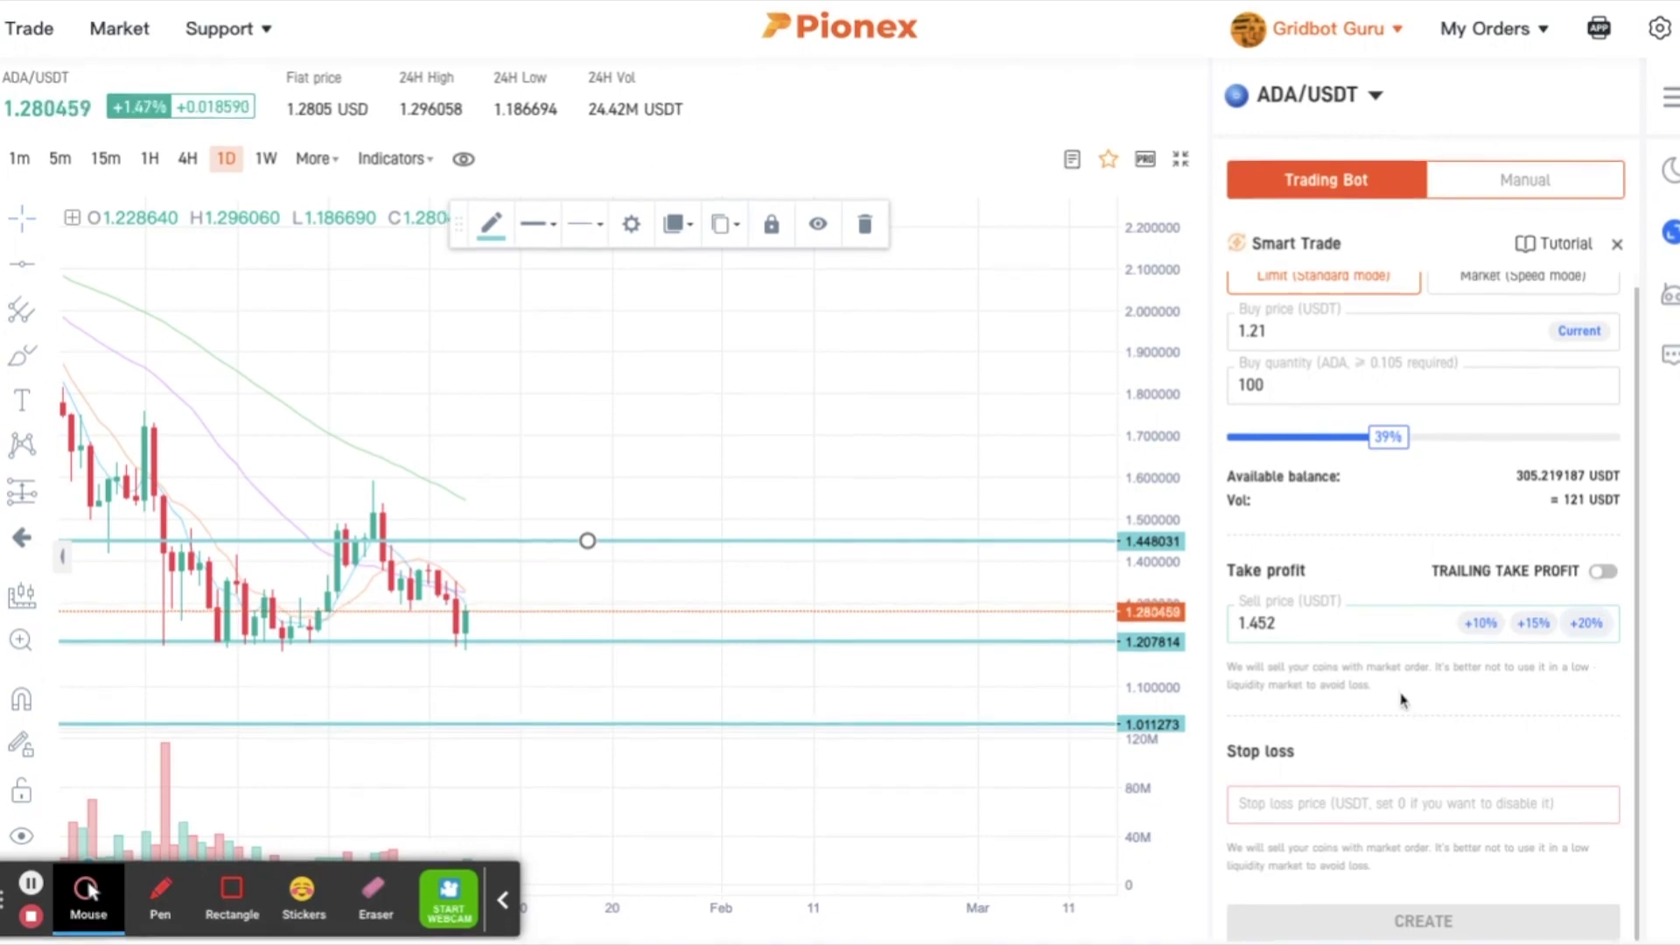
click(1299, 812)
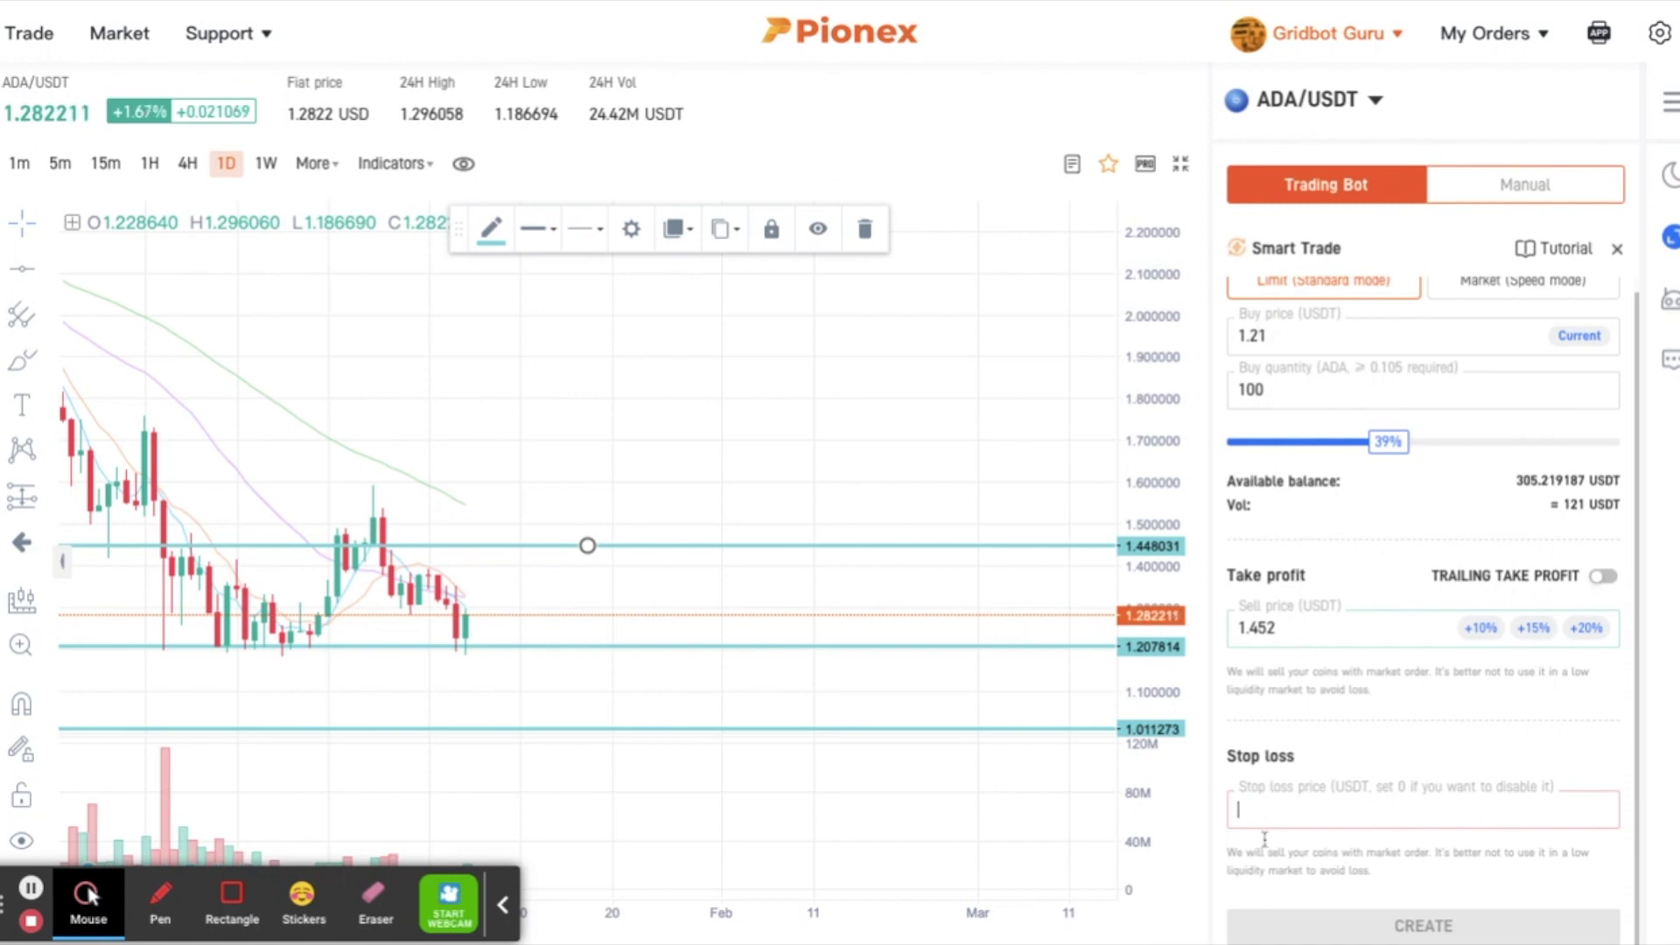
- Enter a 1.18 stop-loss price, then delete it again
text(1.18)
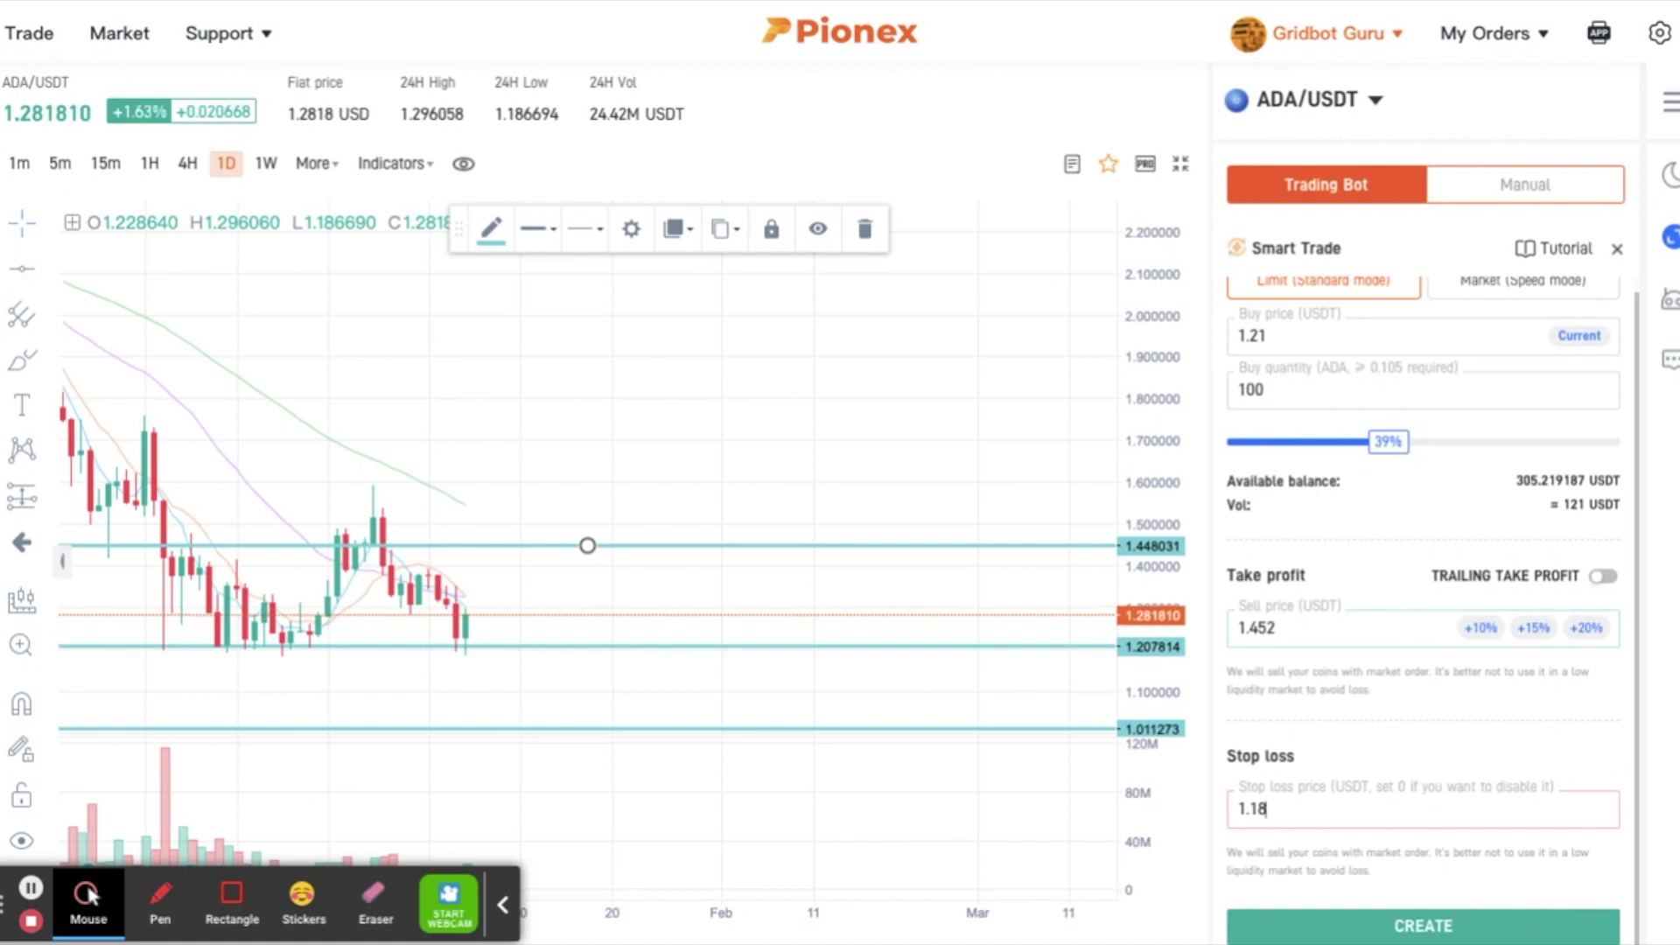
key(BackSpace)
key(BackSpace)
key(BackSpace)
key(BackSpace)
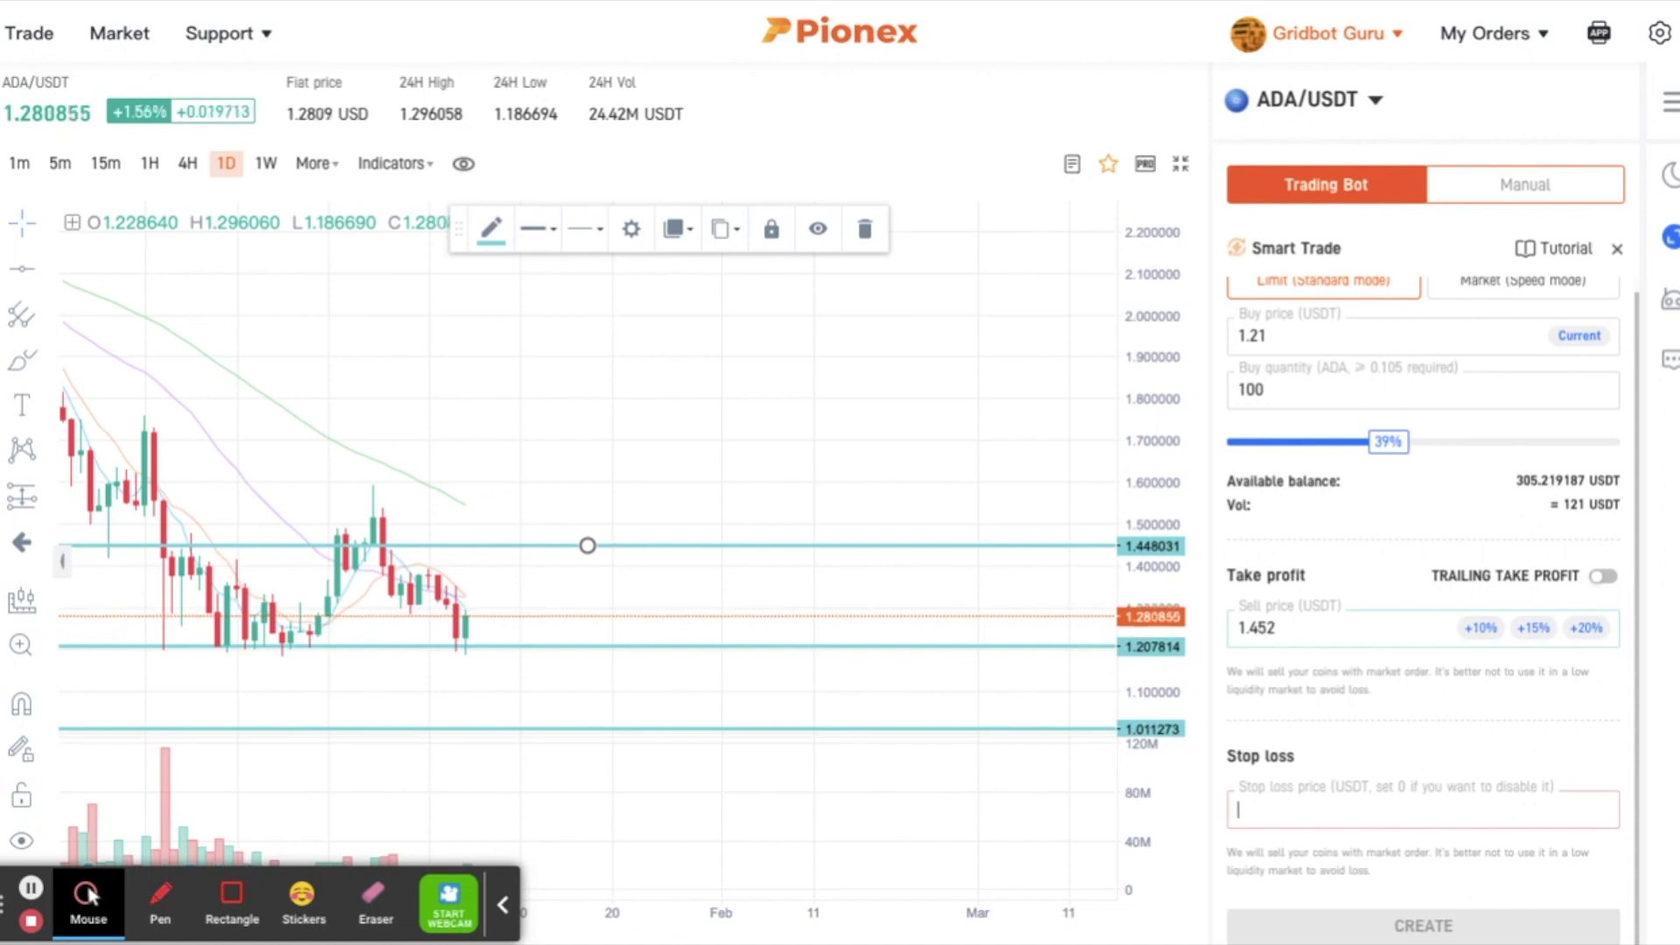
text(0)
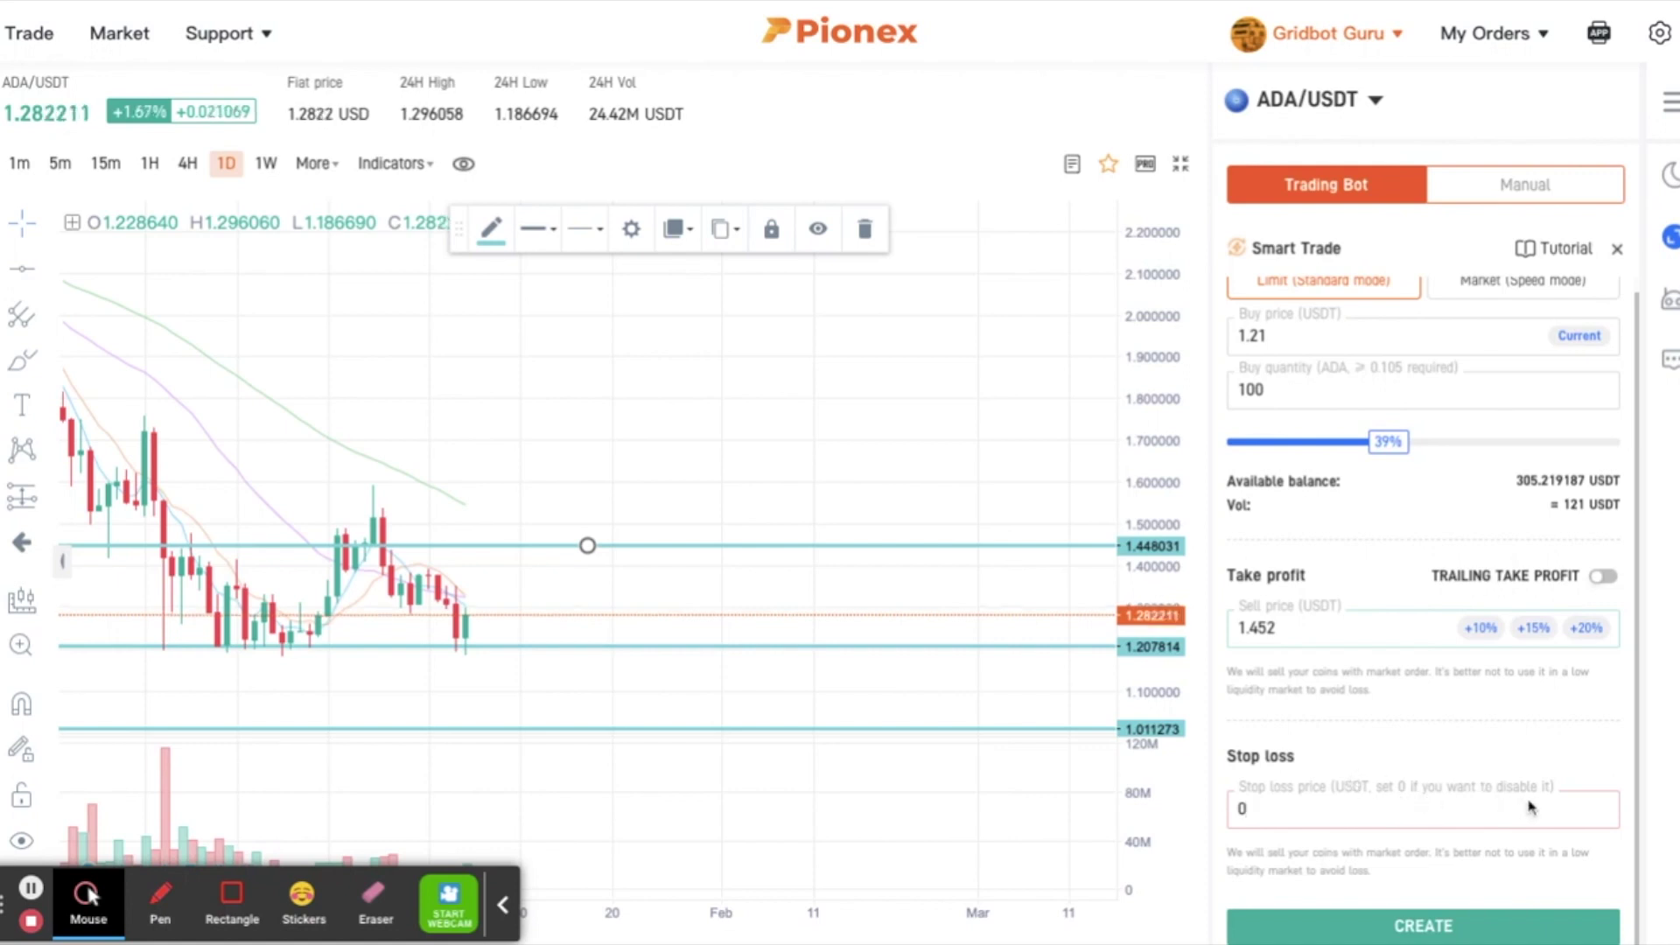
drag(1549, 786, 1442, 787)
click(1313, 792)
click(1330, 784)
drag(1331, 784, 1558, 788)
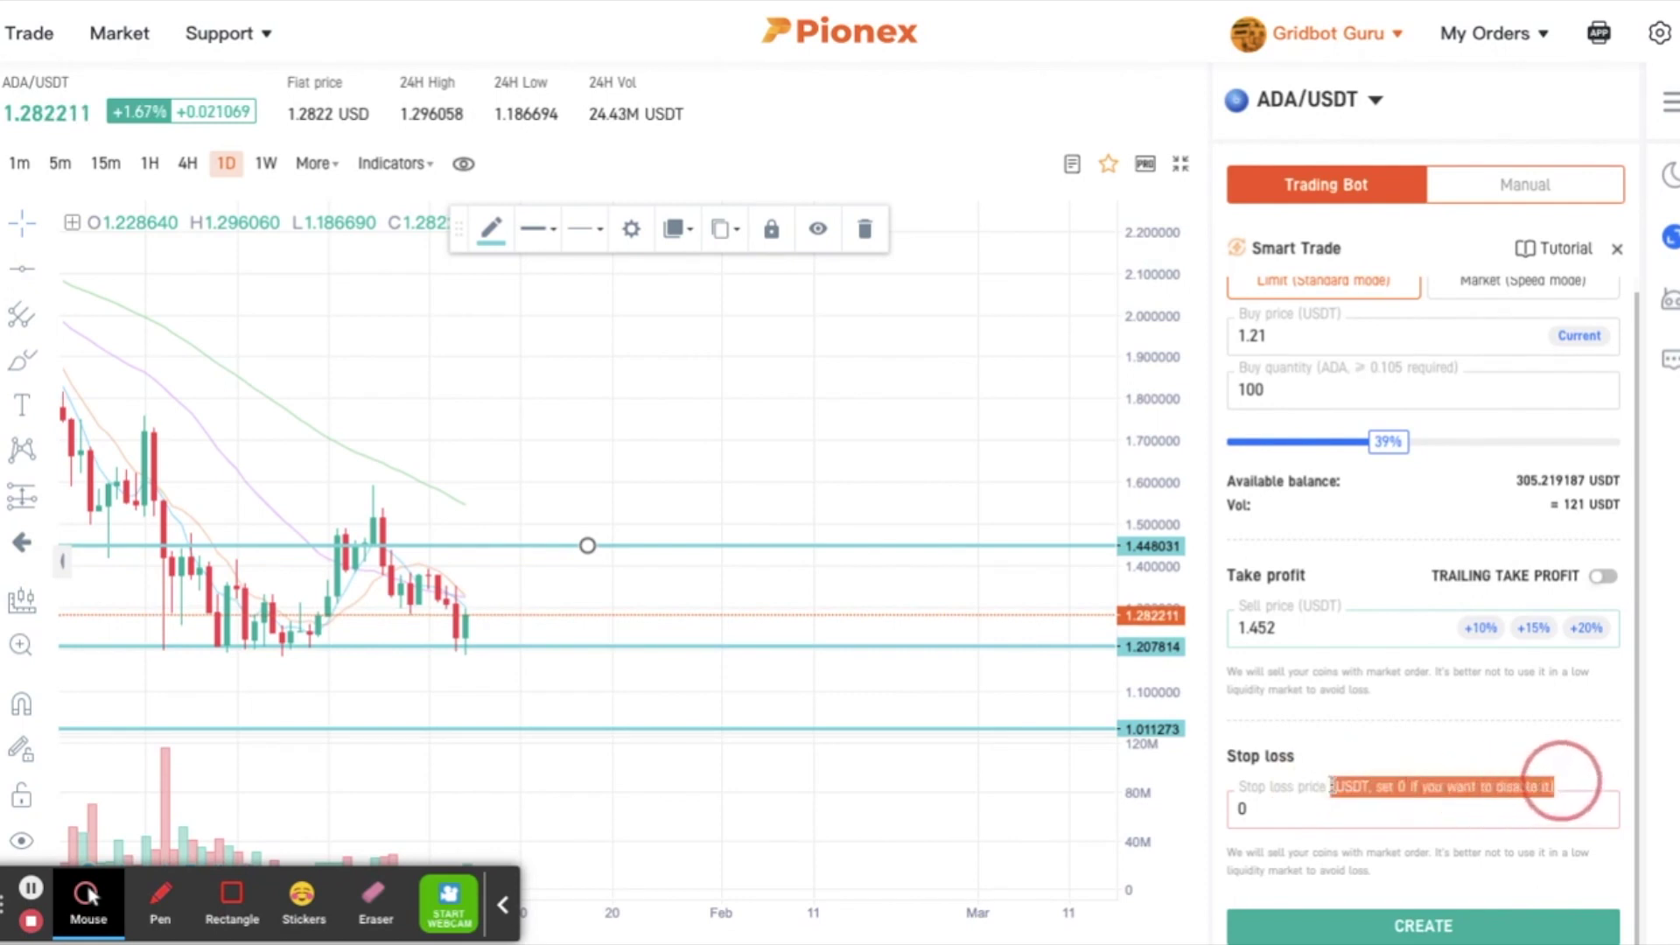
click(1579, 793)
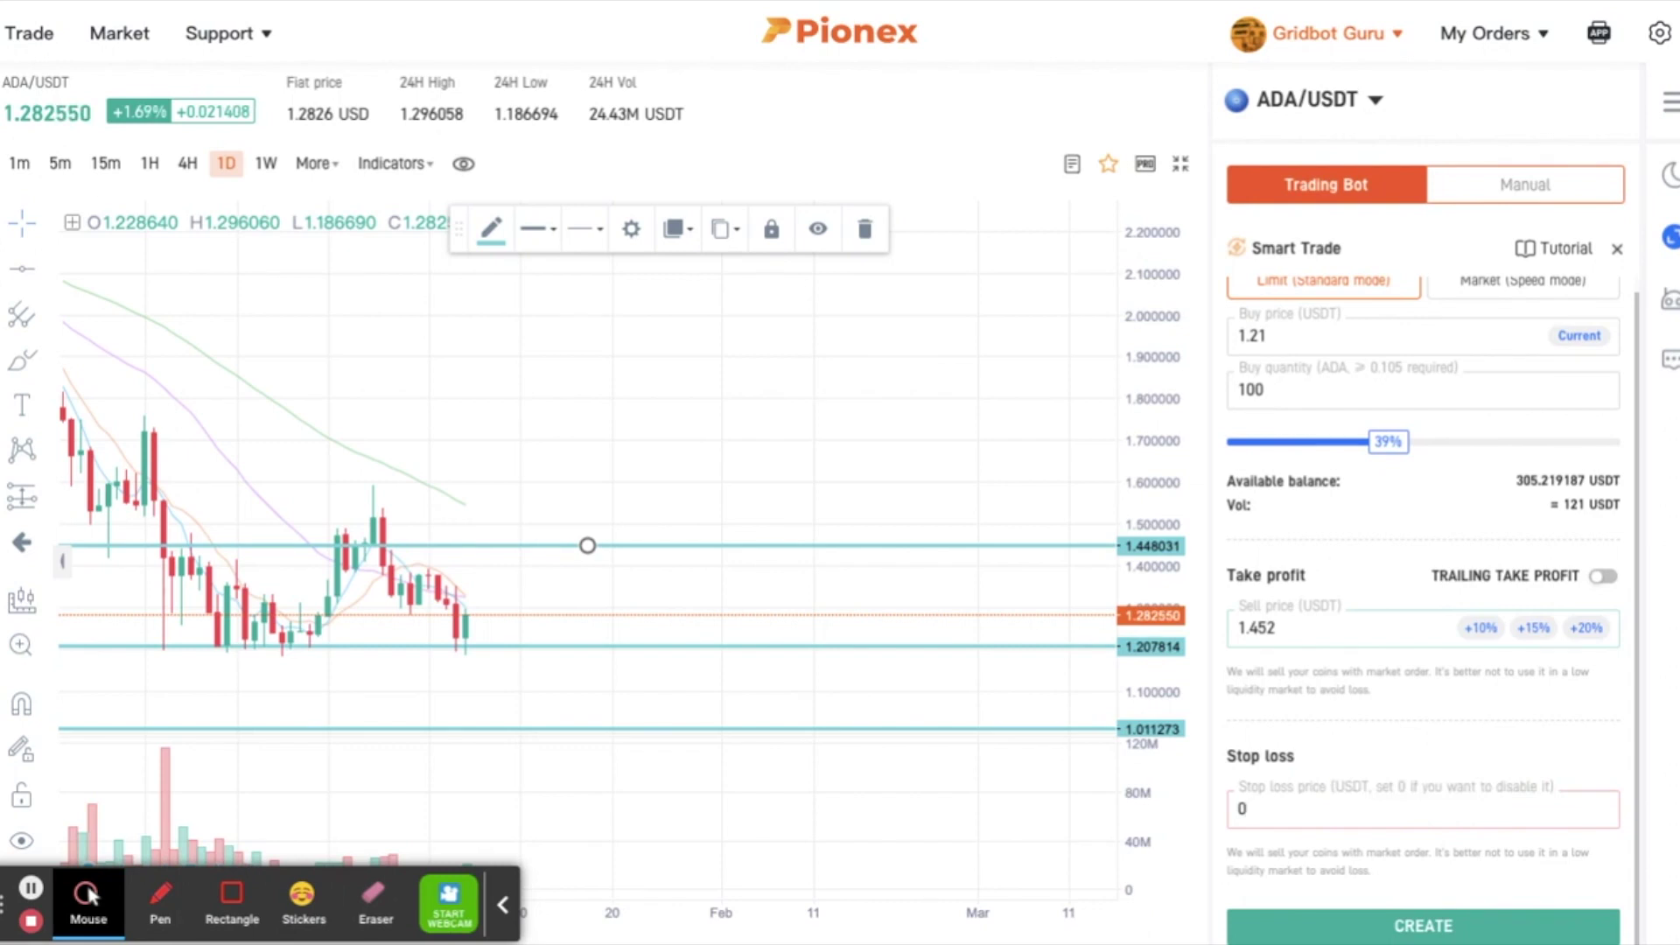
key(BackSpace)
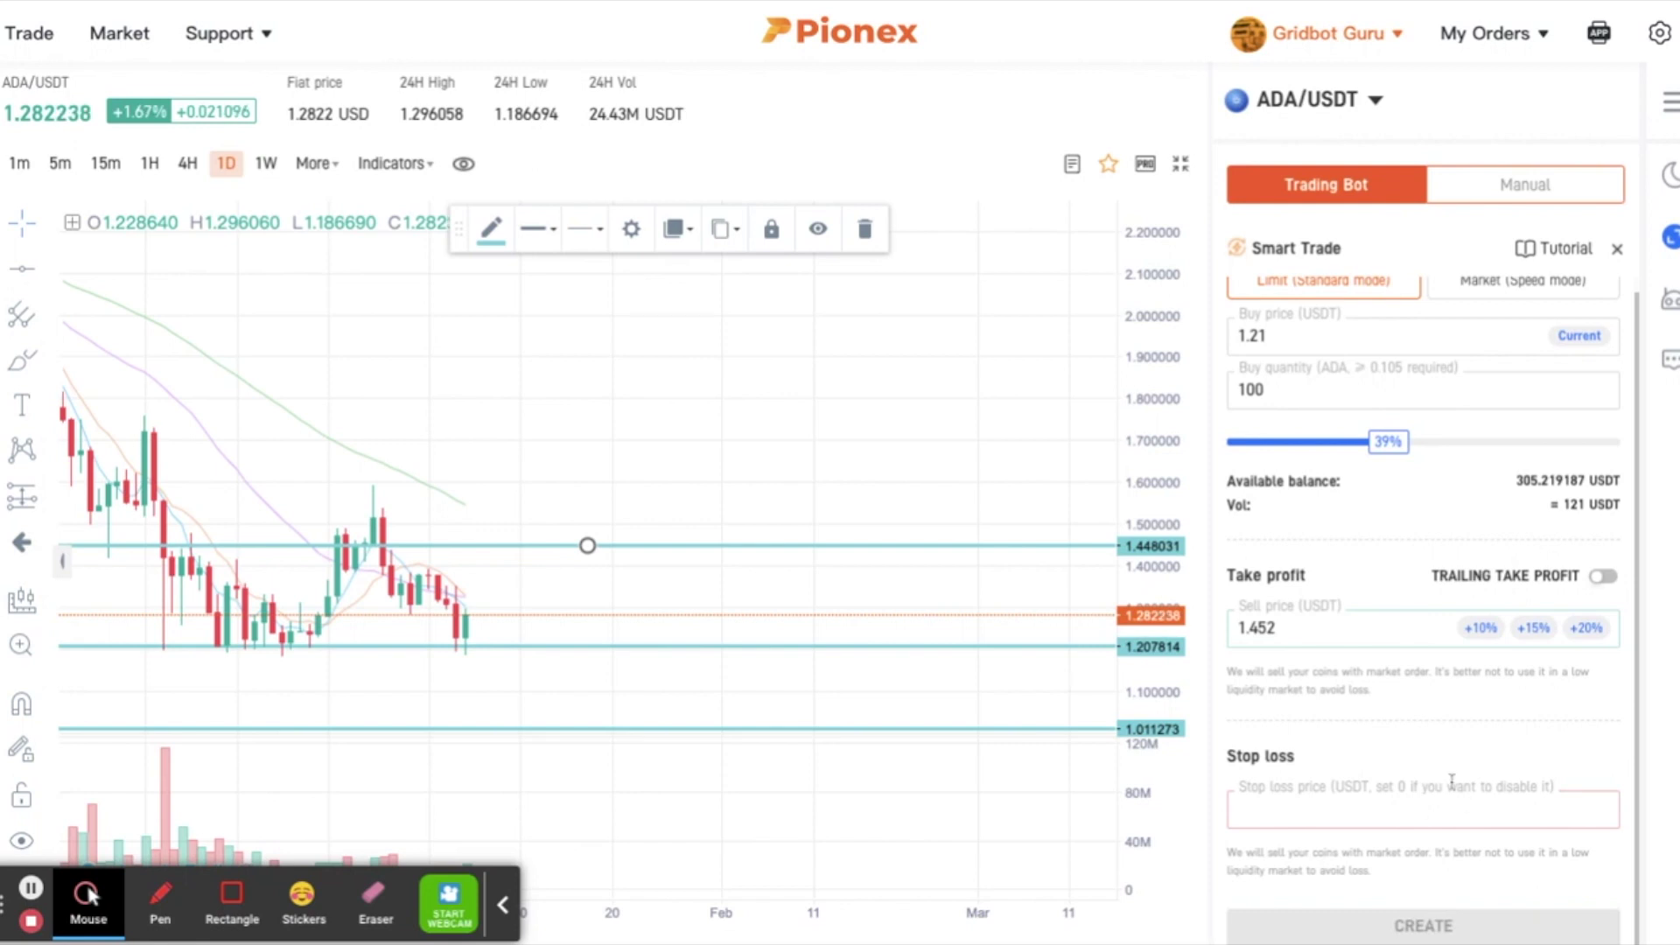
- Clear the 1.452 sell price, enable trailing take profit, and set the trigger 10% above buy (1.331)
scroll(1449, 782, up, 1)
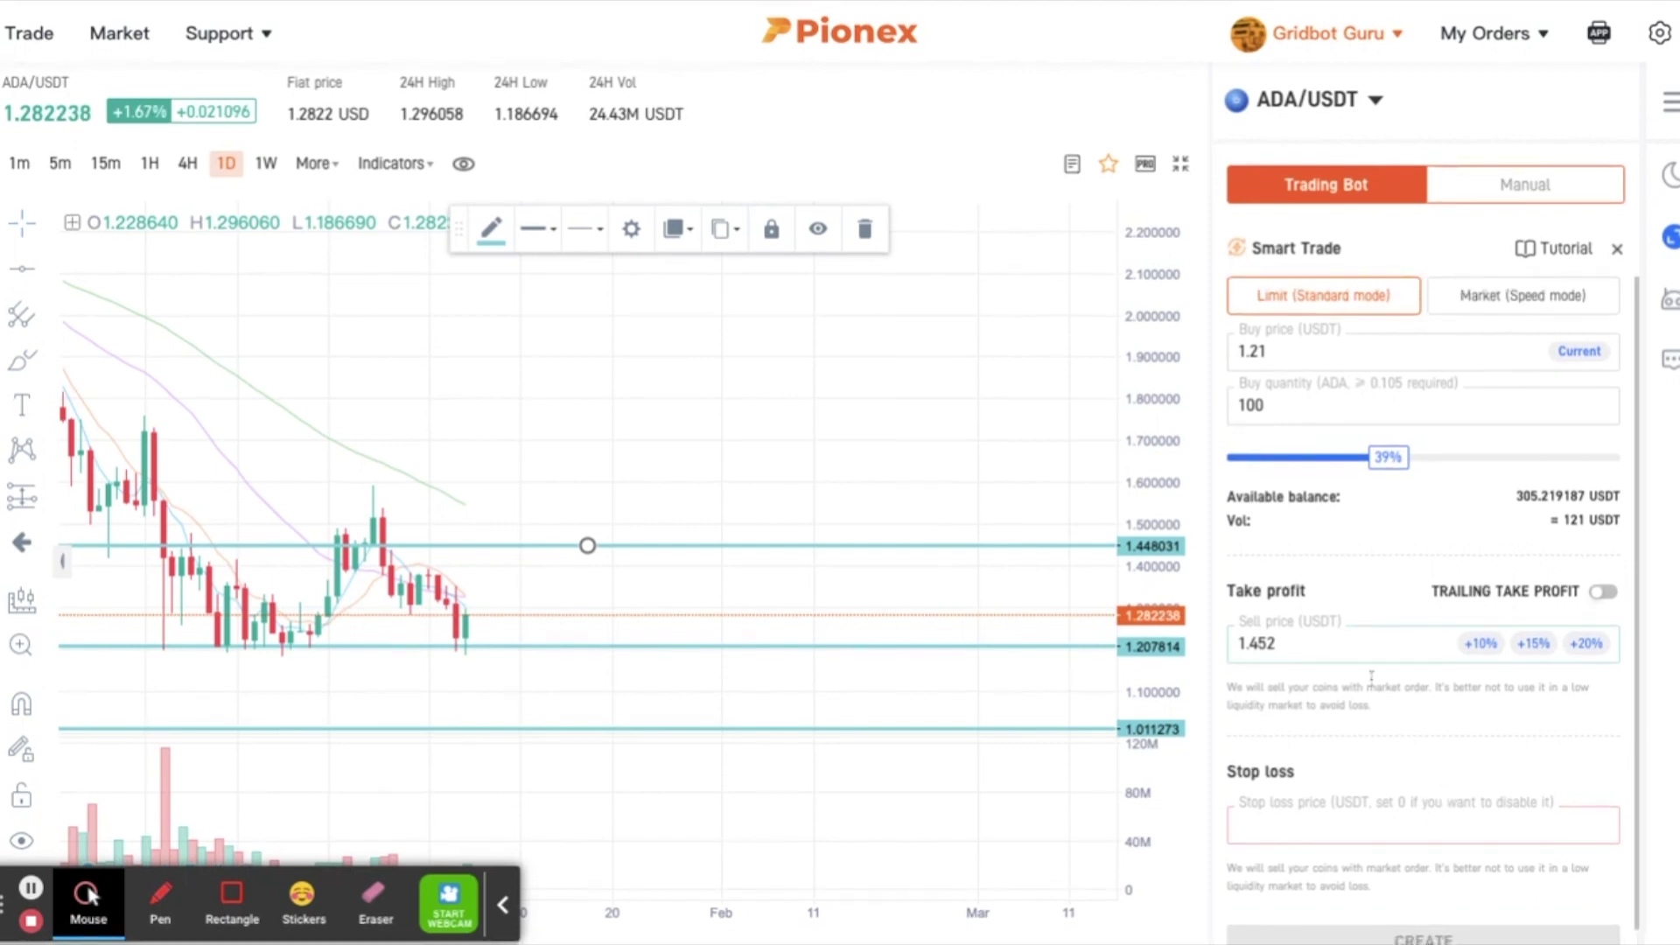
click(1361, 656)
key(BackSpace)
key(BackSpace)
key(BackSpace)
key(BackSpace)
key(BackSpace)
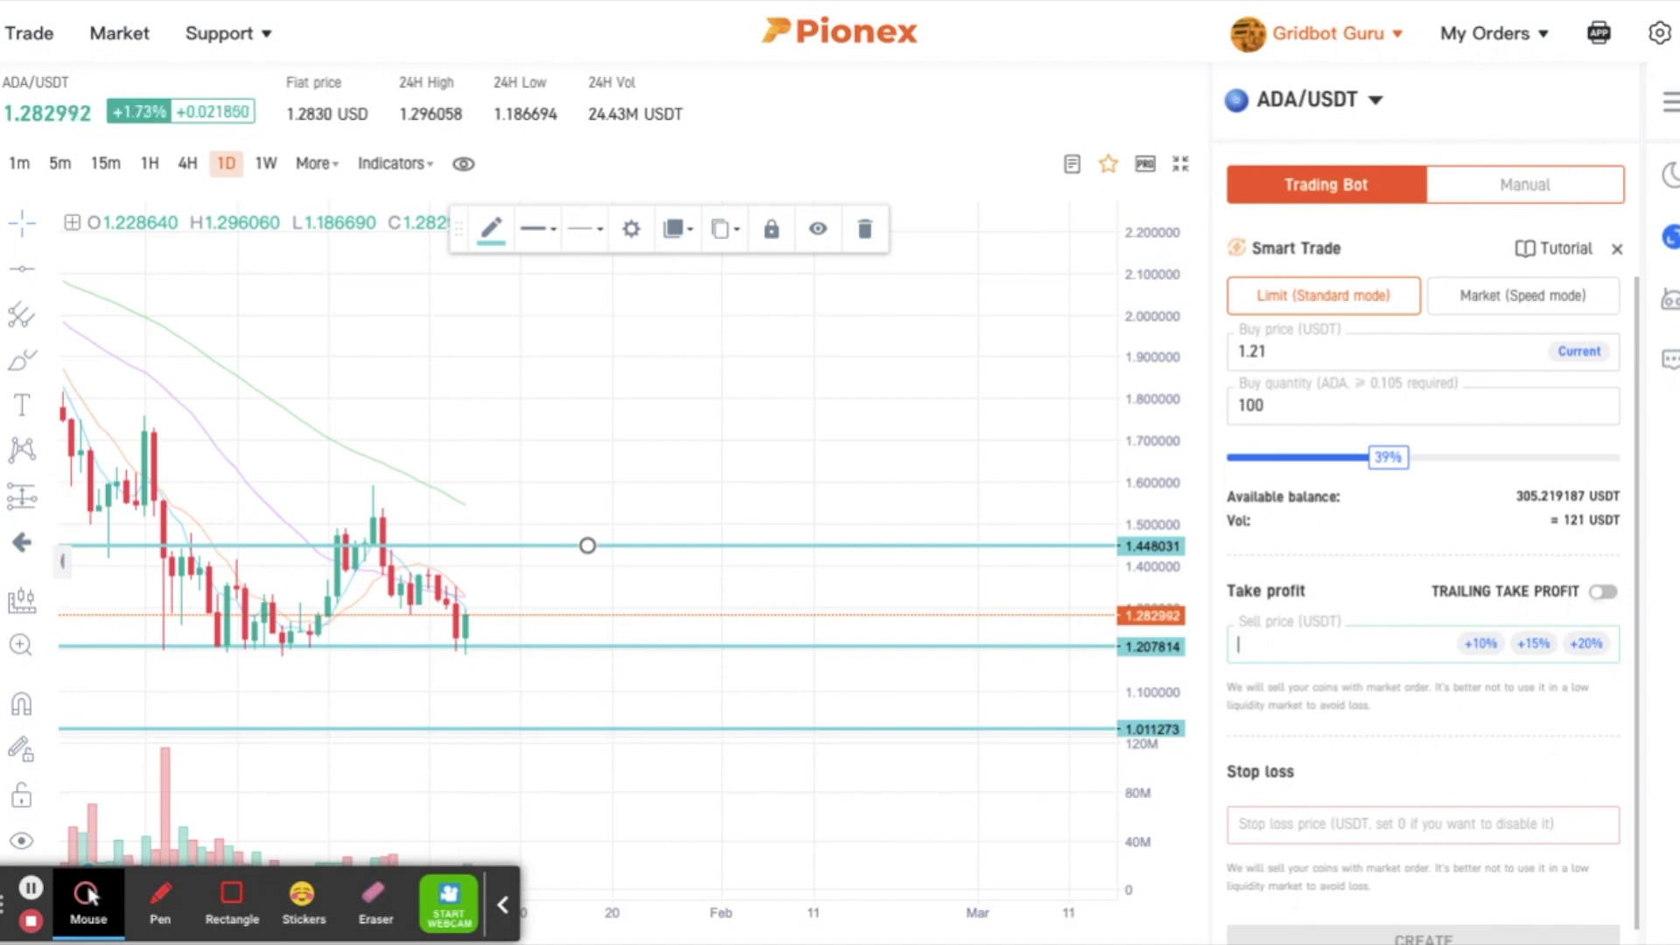
click(1602, 595)
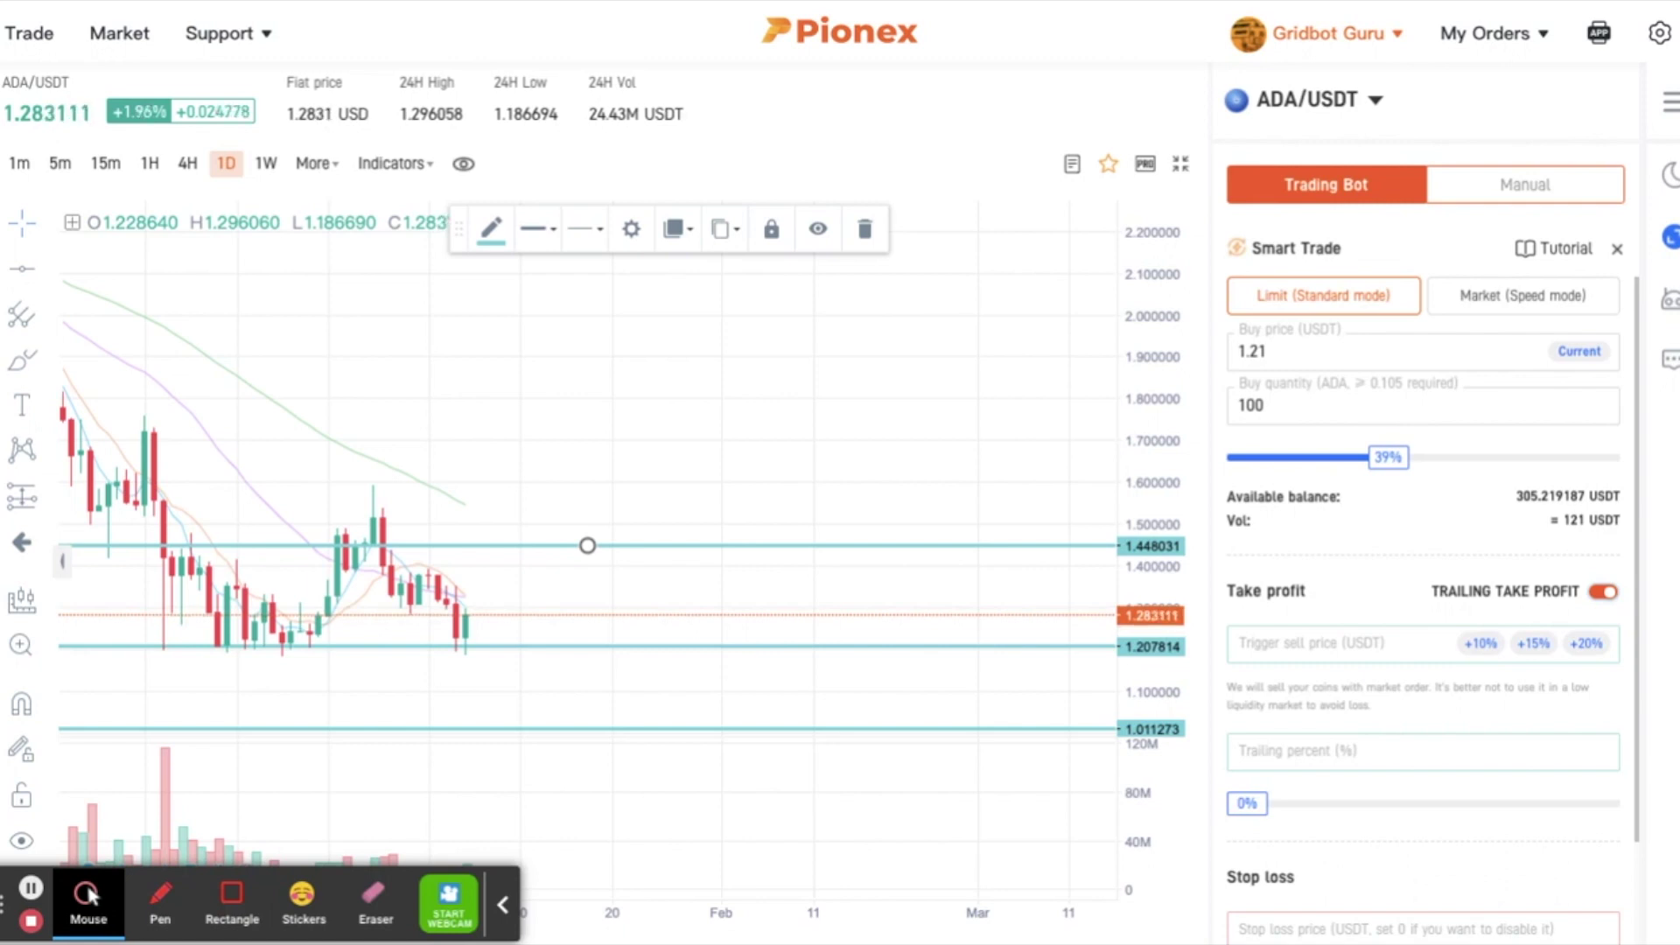
click(1480, 645)
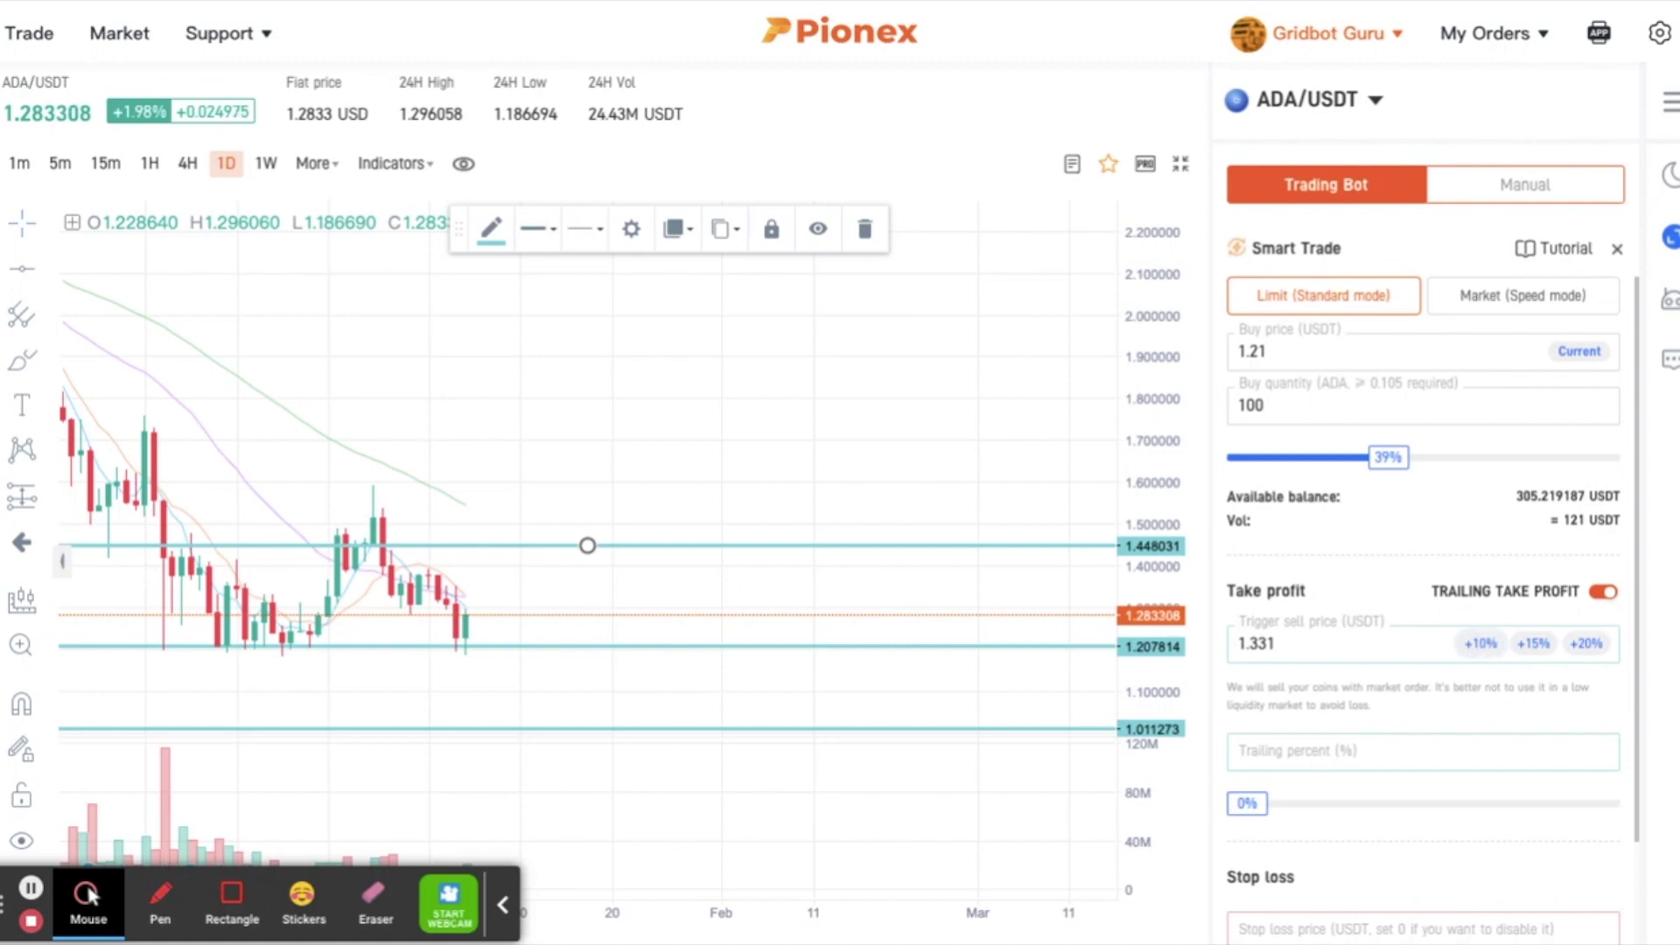
- Enter a 5% trailing percent, keeping the trigger sell price at 1.331
click(1286, 750)
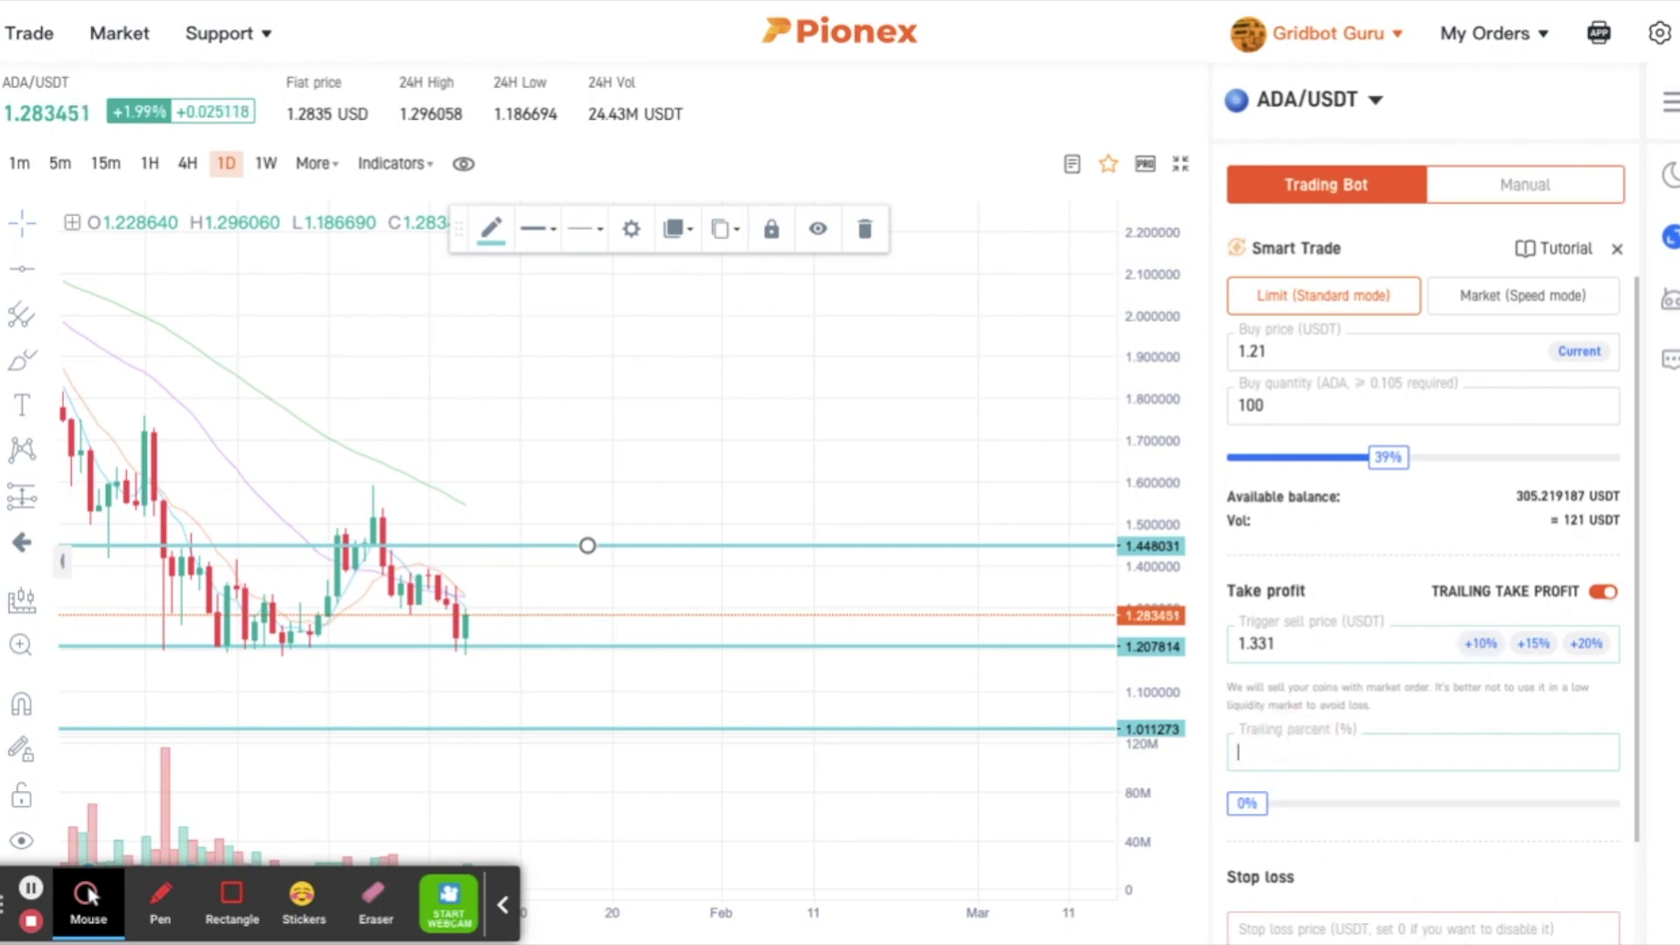
text(5)
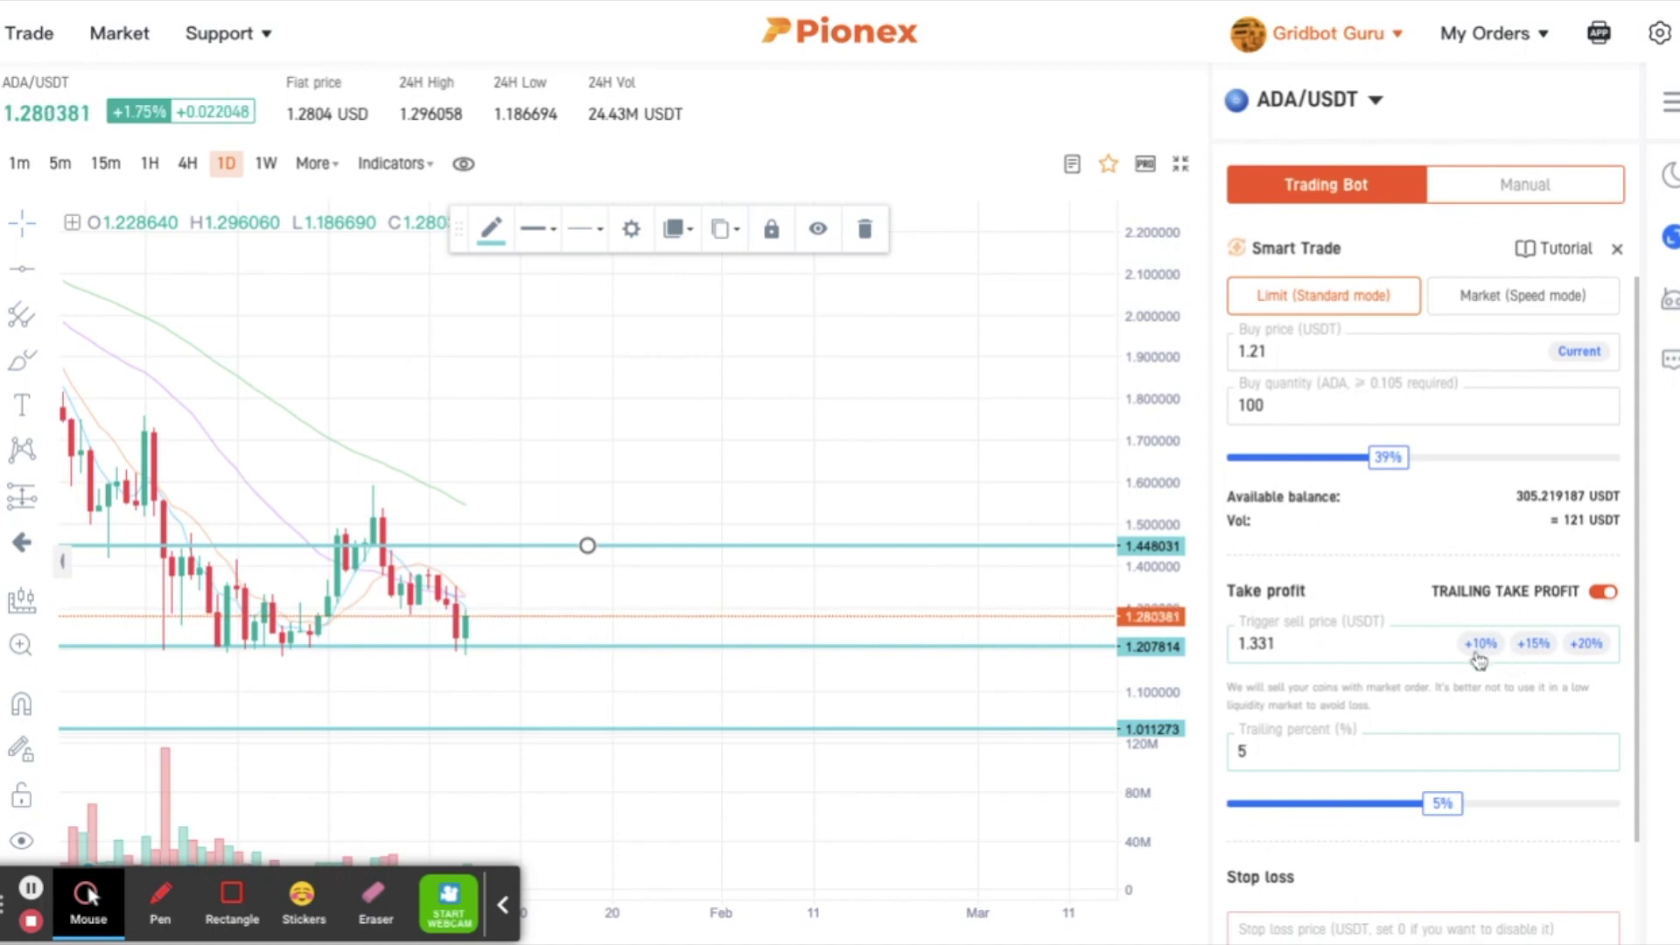
click(1265, 752)
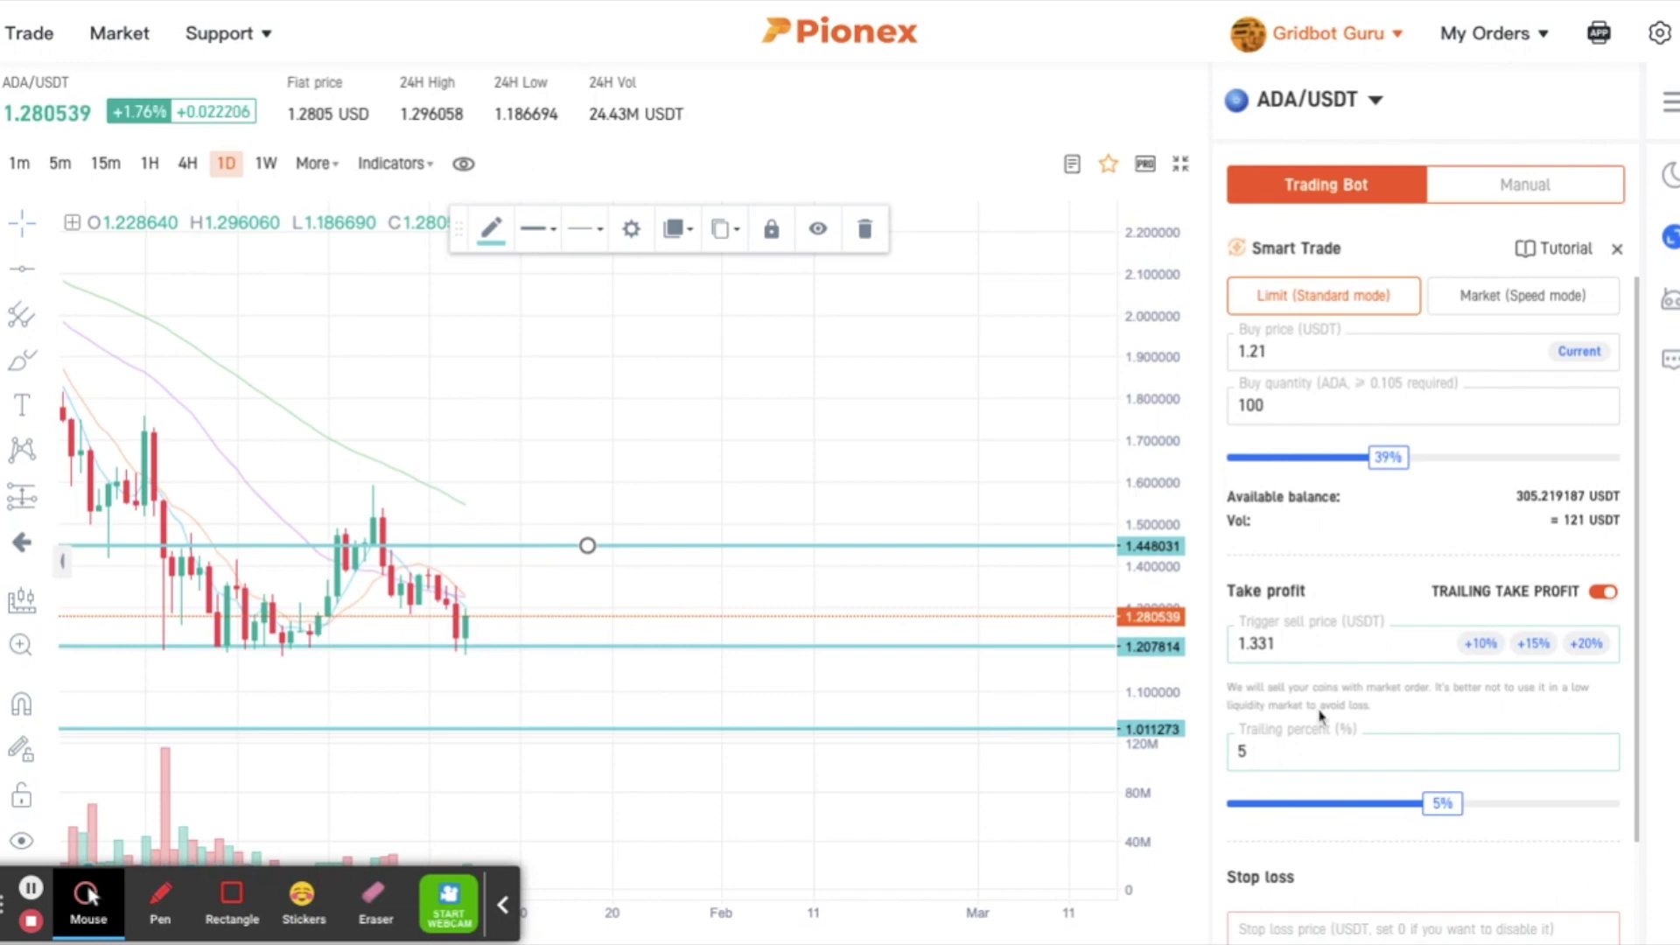
- Try trigger sell prices 15% (1.3915) and then 20% (1.452) above the 1.21 buy price
click(1531, 647)
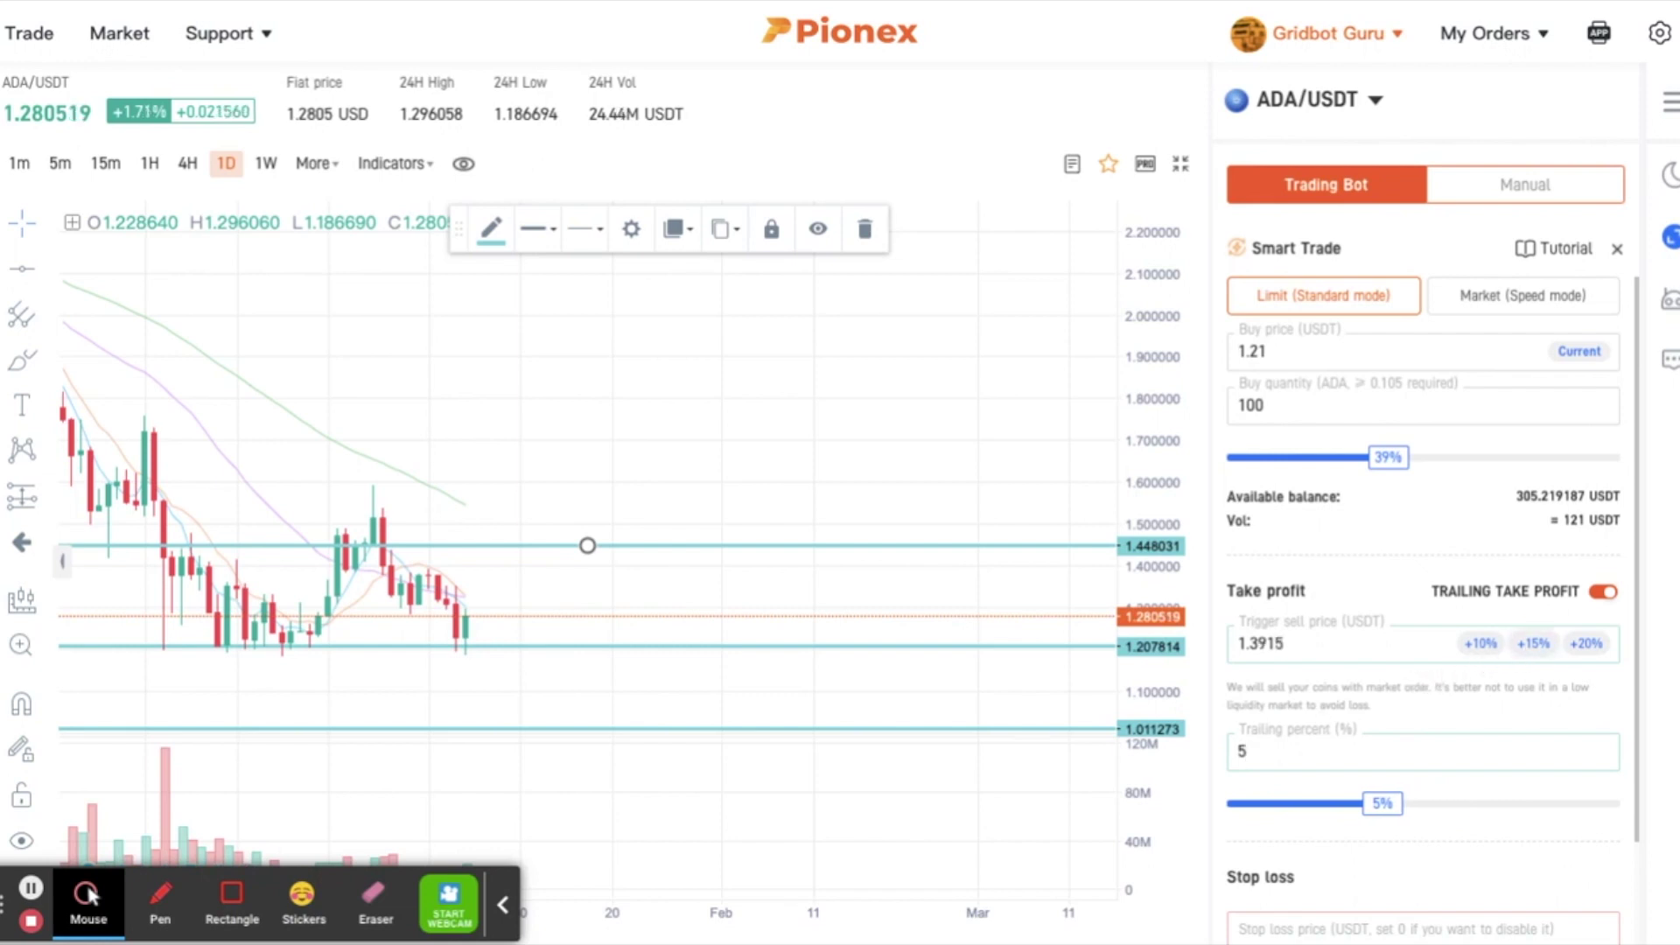
double_click(1241, 731)
click(1587, 657)
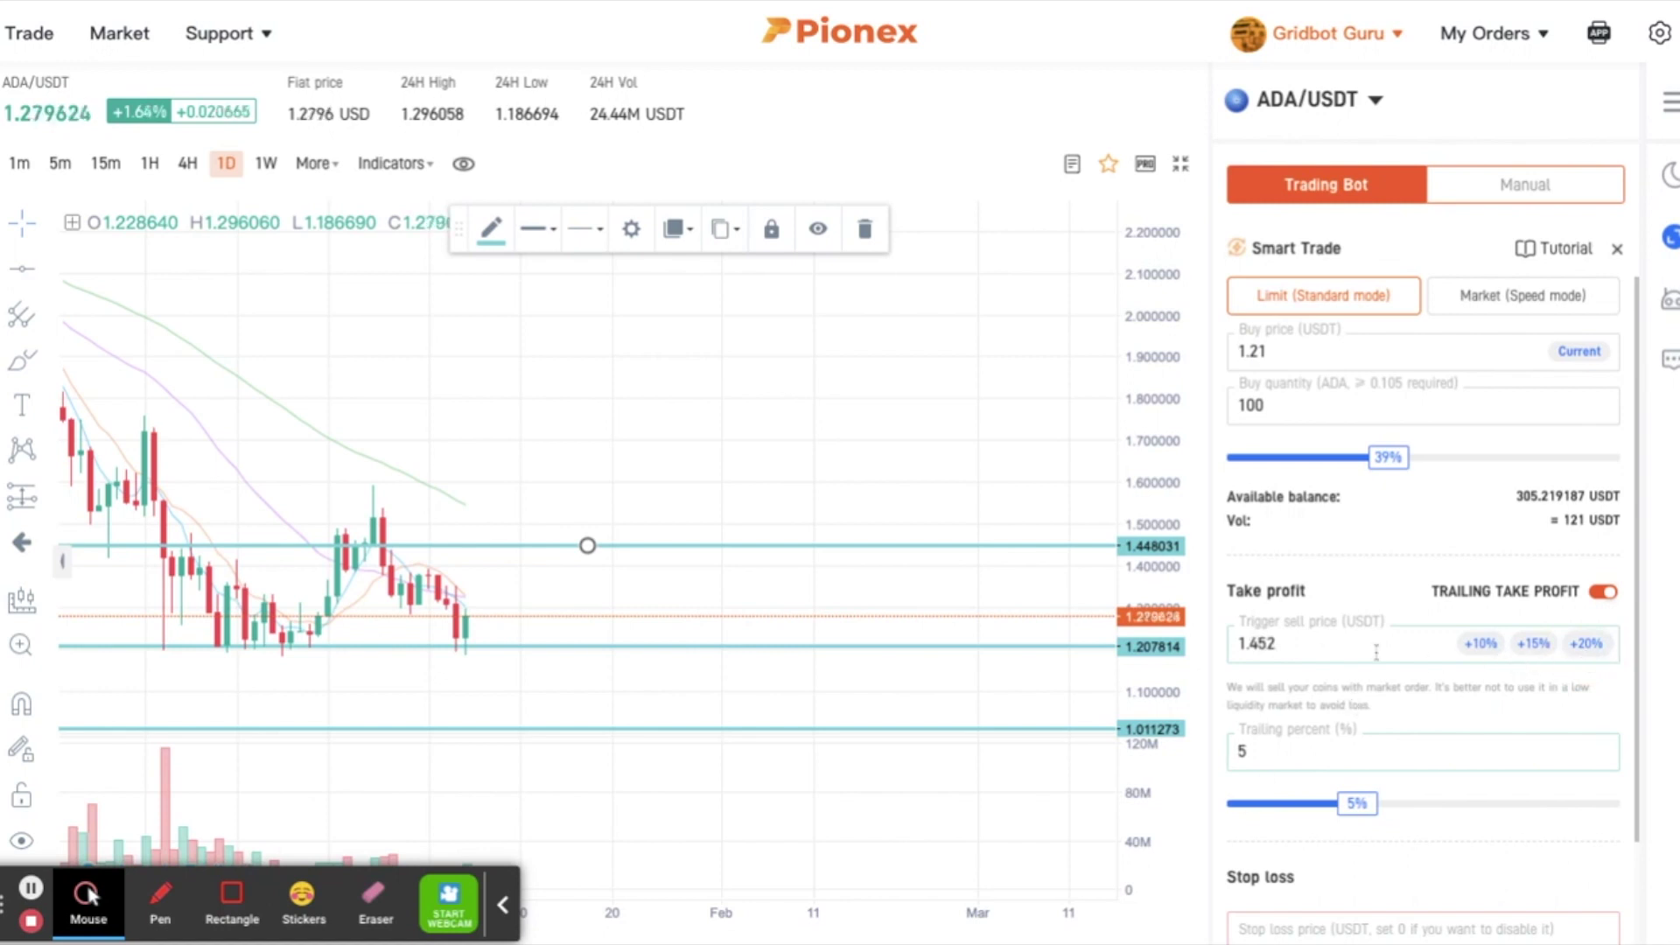
double_click(1310, 647)
- Delete the 1.452 trigger sell price, try 300, 3.00 and 7, then leave it blank
key(BackSpace)
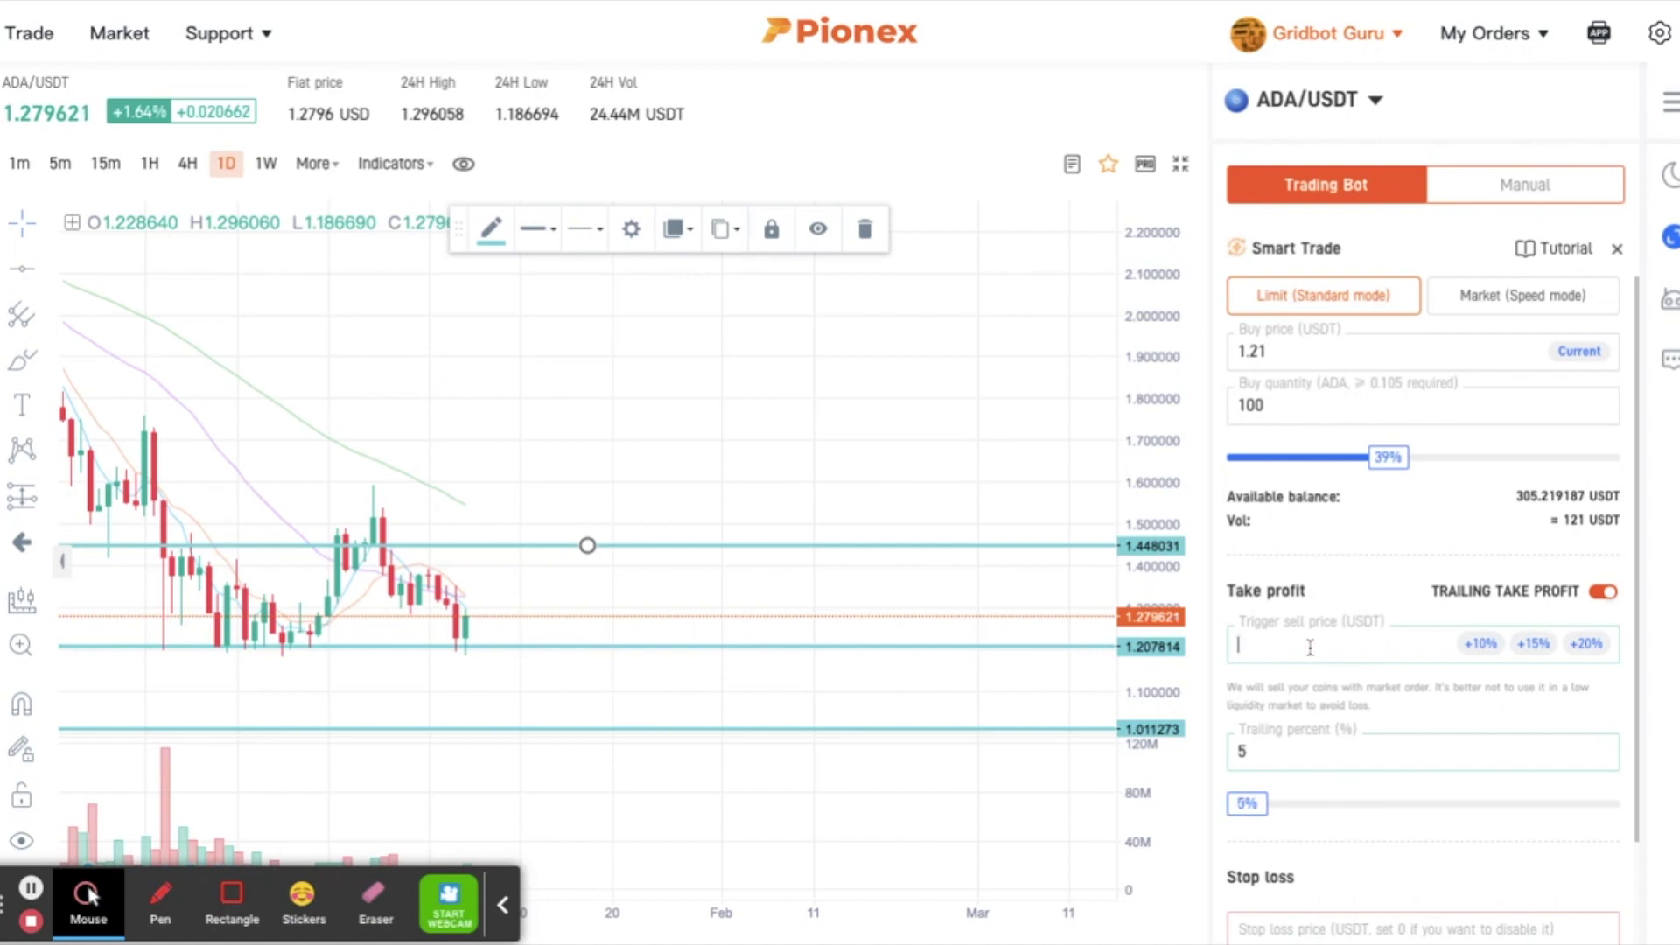
text(300)
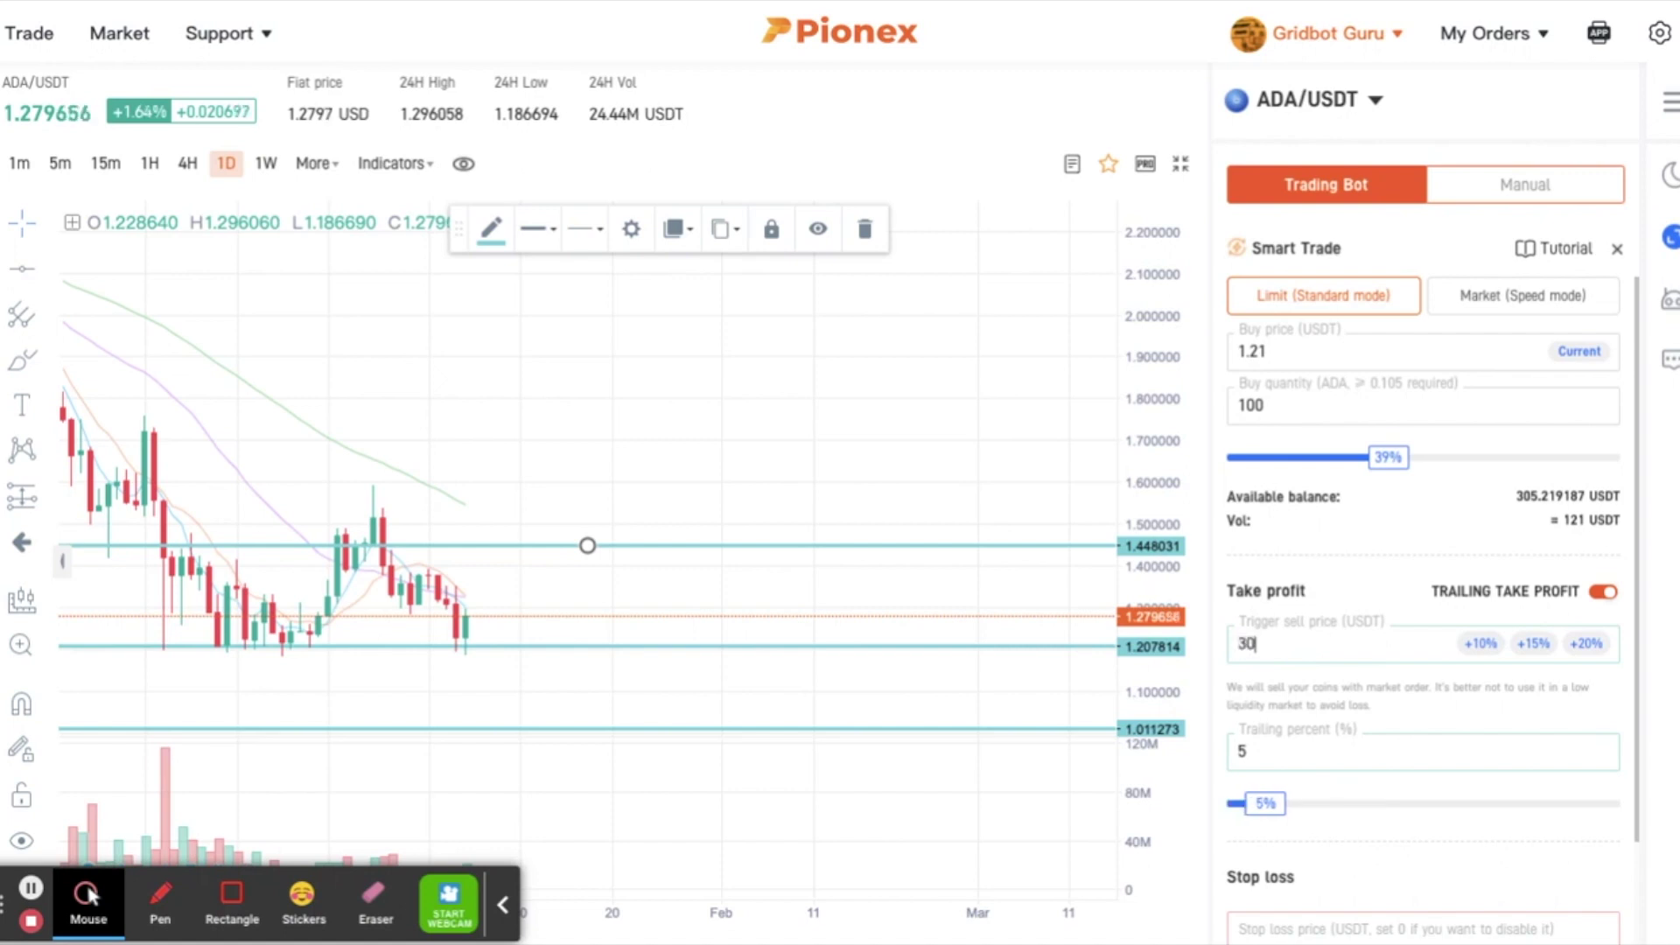
key(BackSpace)
key(BackSpace)
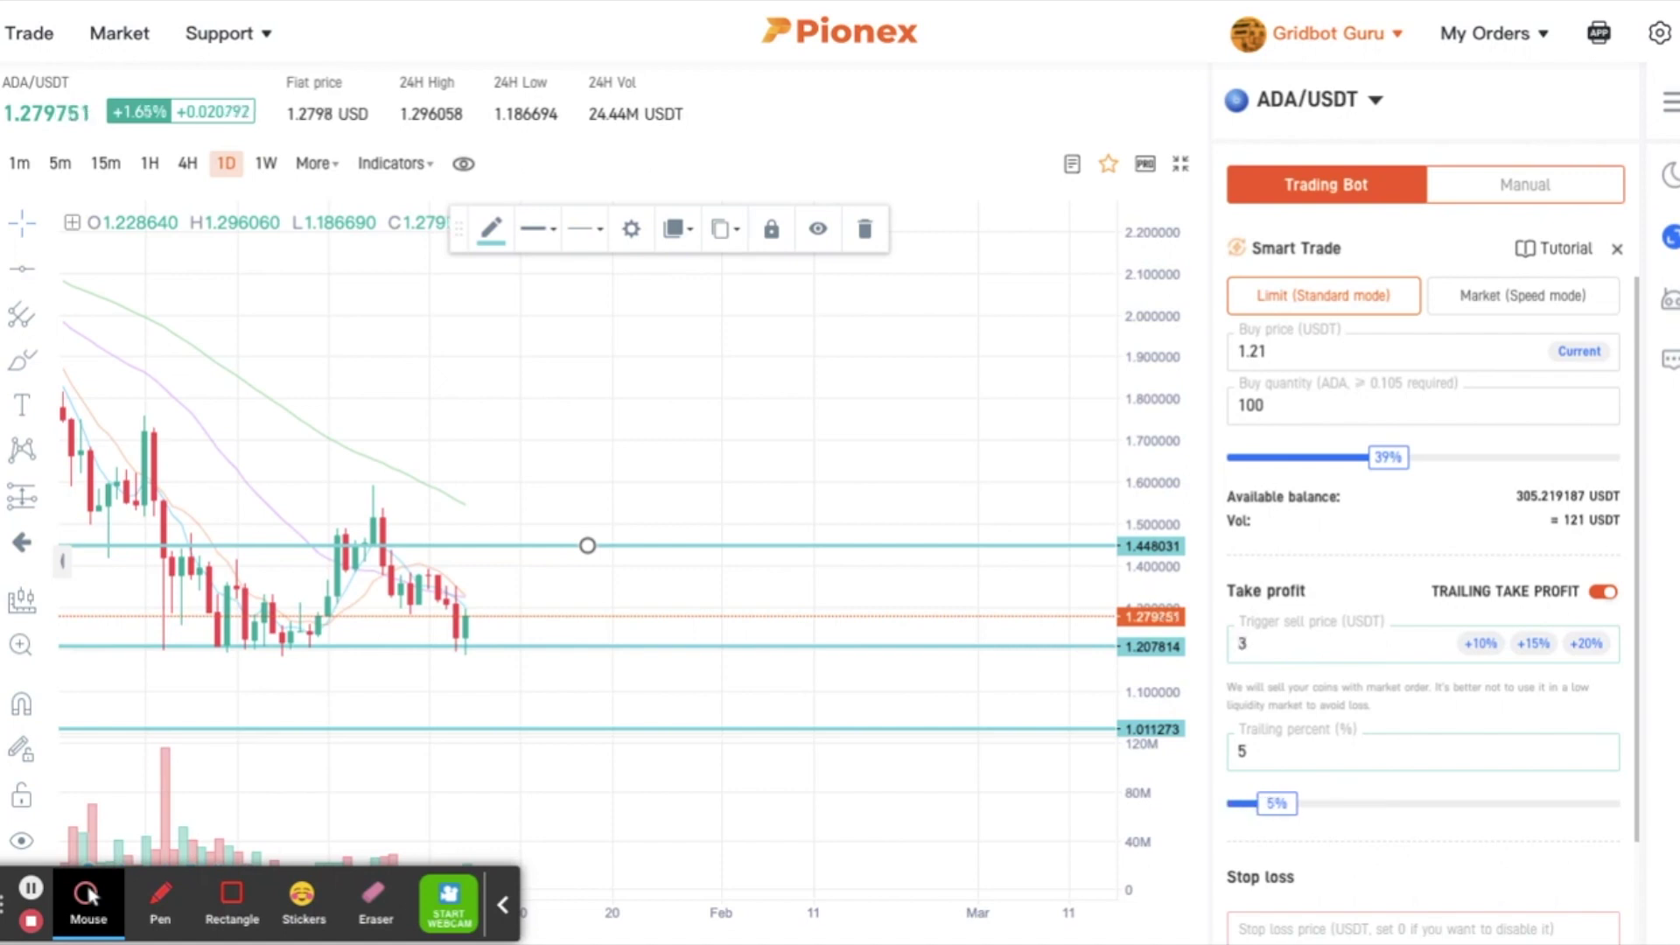
text(.00)
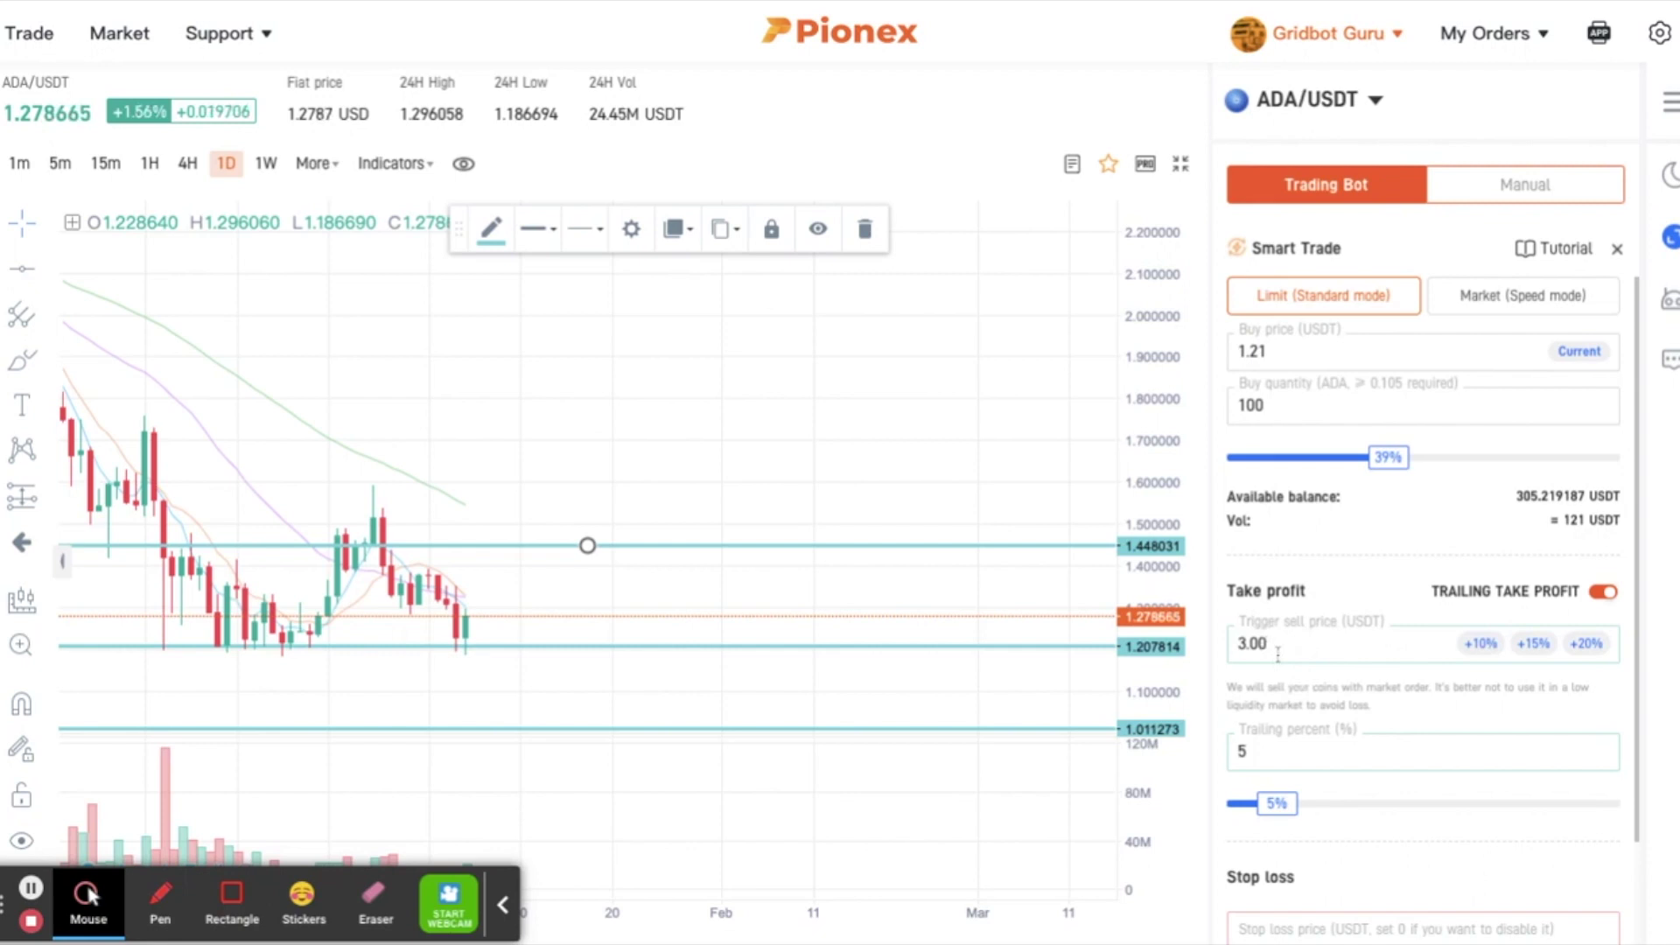
click(1311, 643)
key(BackSpace)
key(BackSpace)
key(BackSpace)
key(BackSpace)
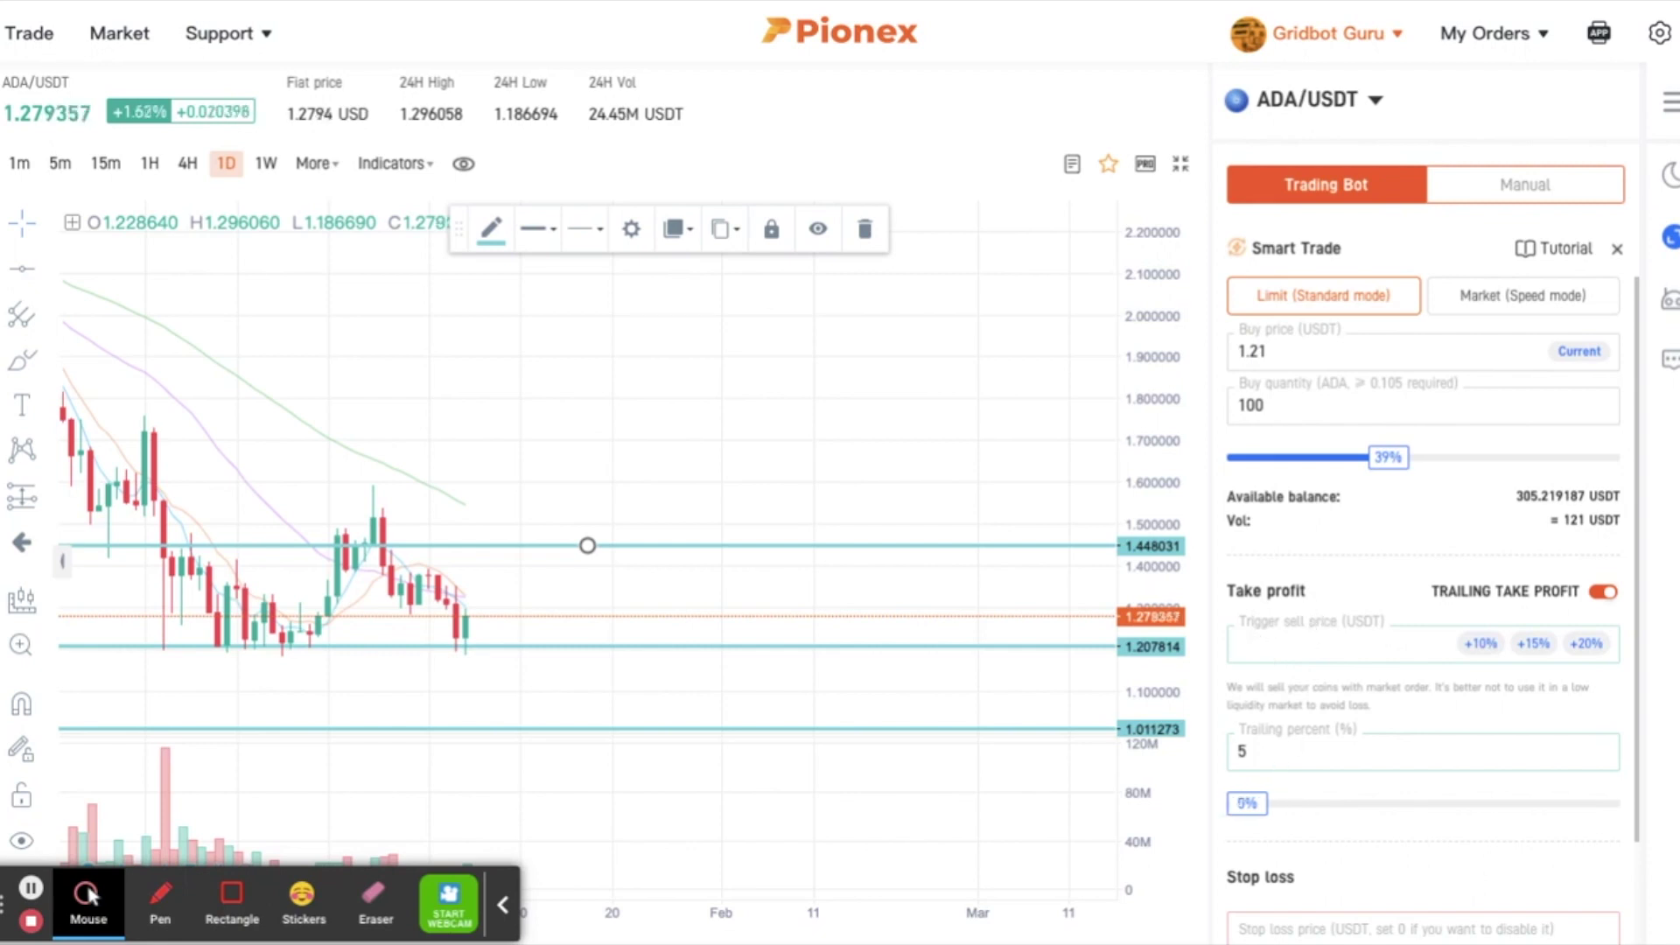
text(7)
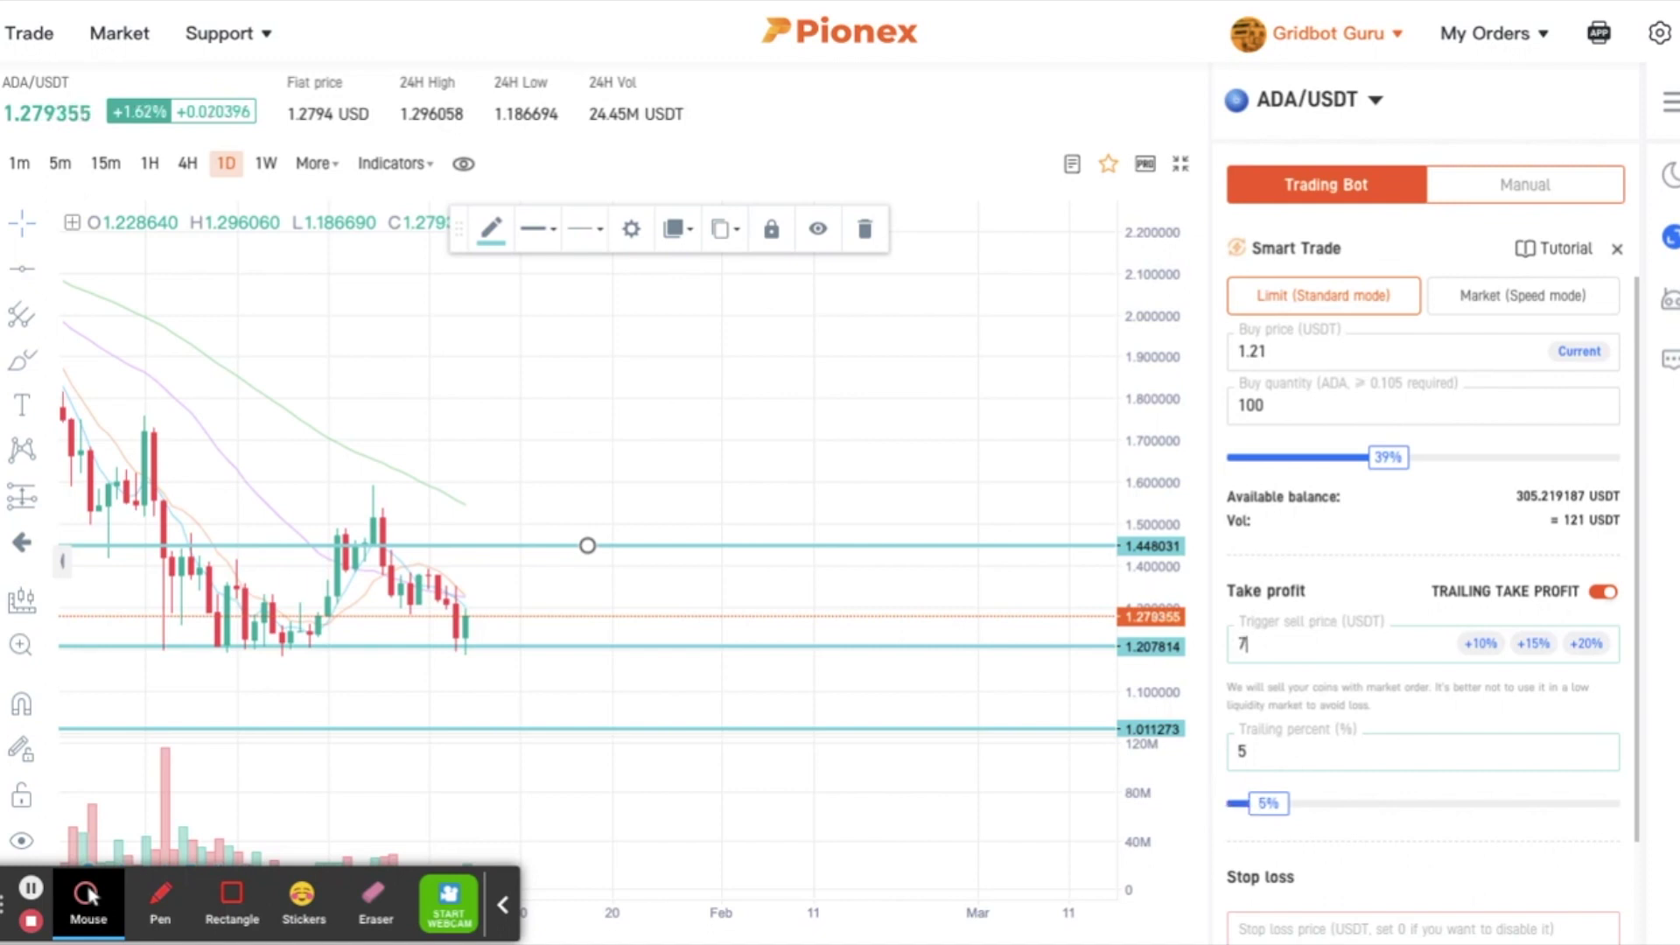
key(BackSpace)
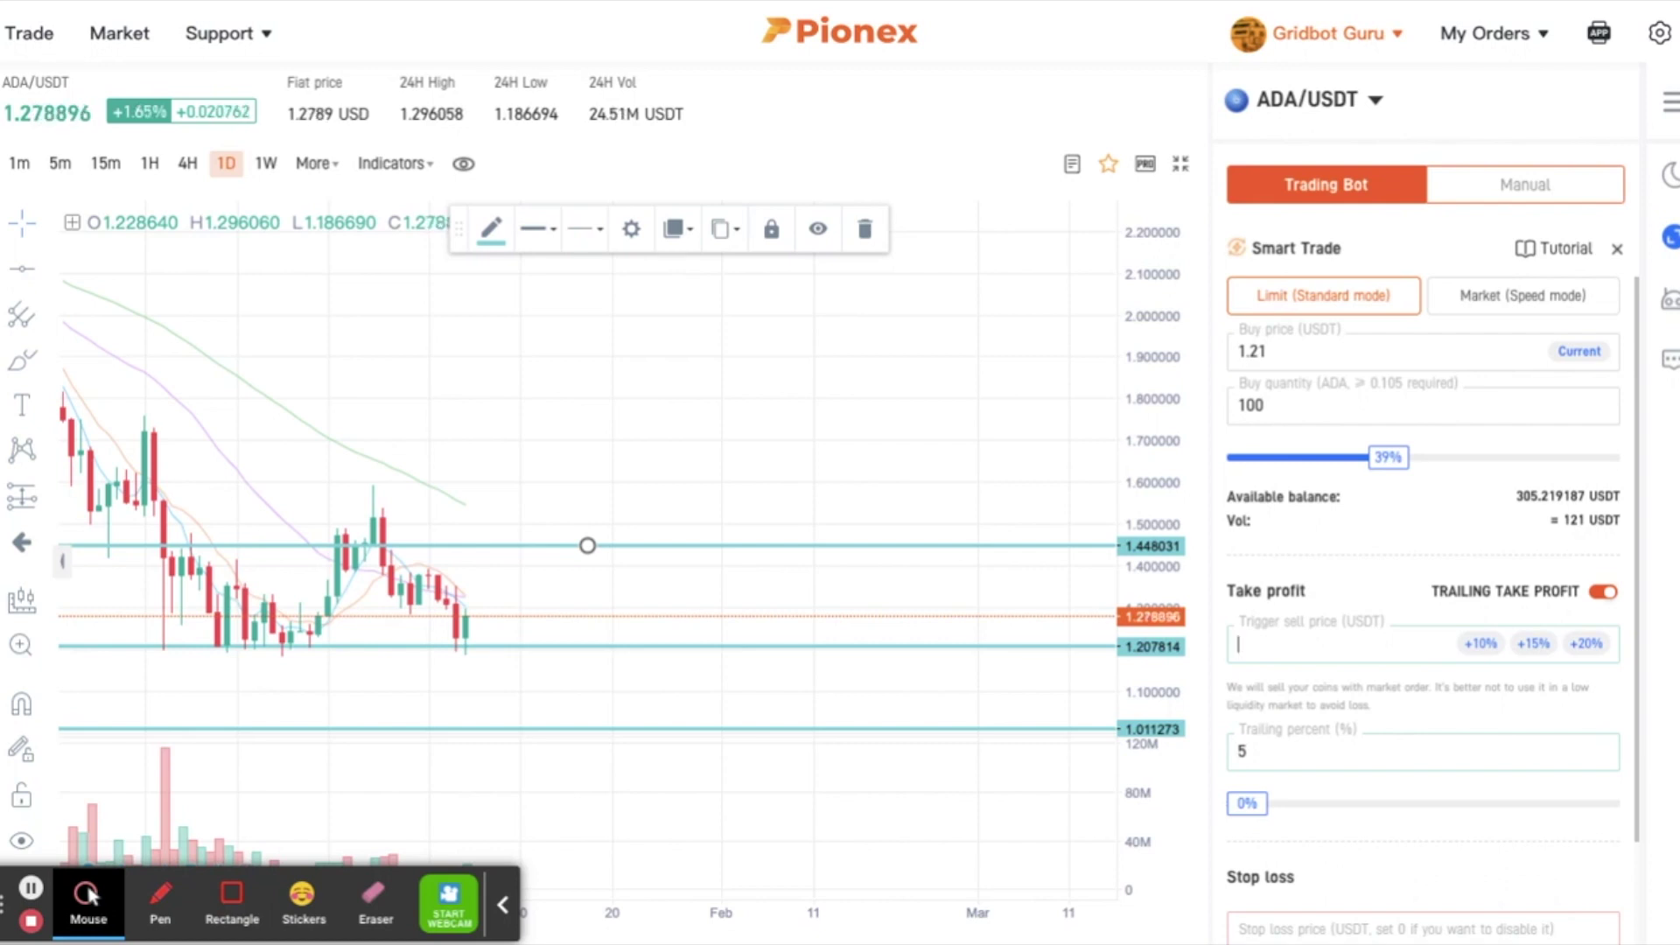
- Enter 1.2947 as the trailing take-profit trigger sell price
text(1.2947)
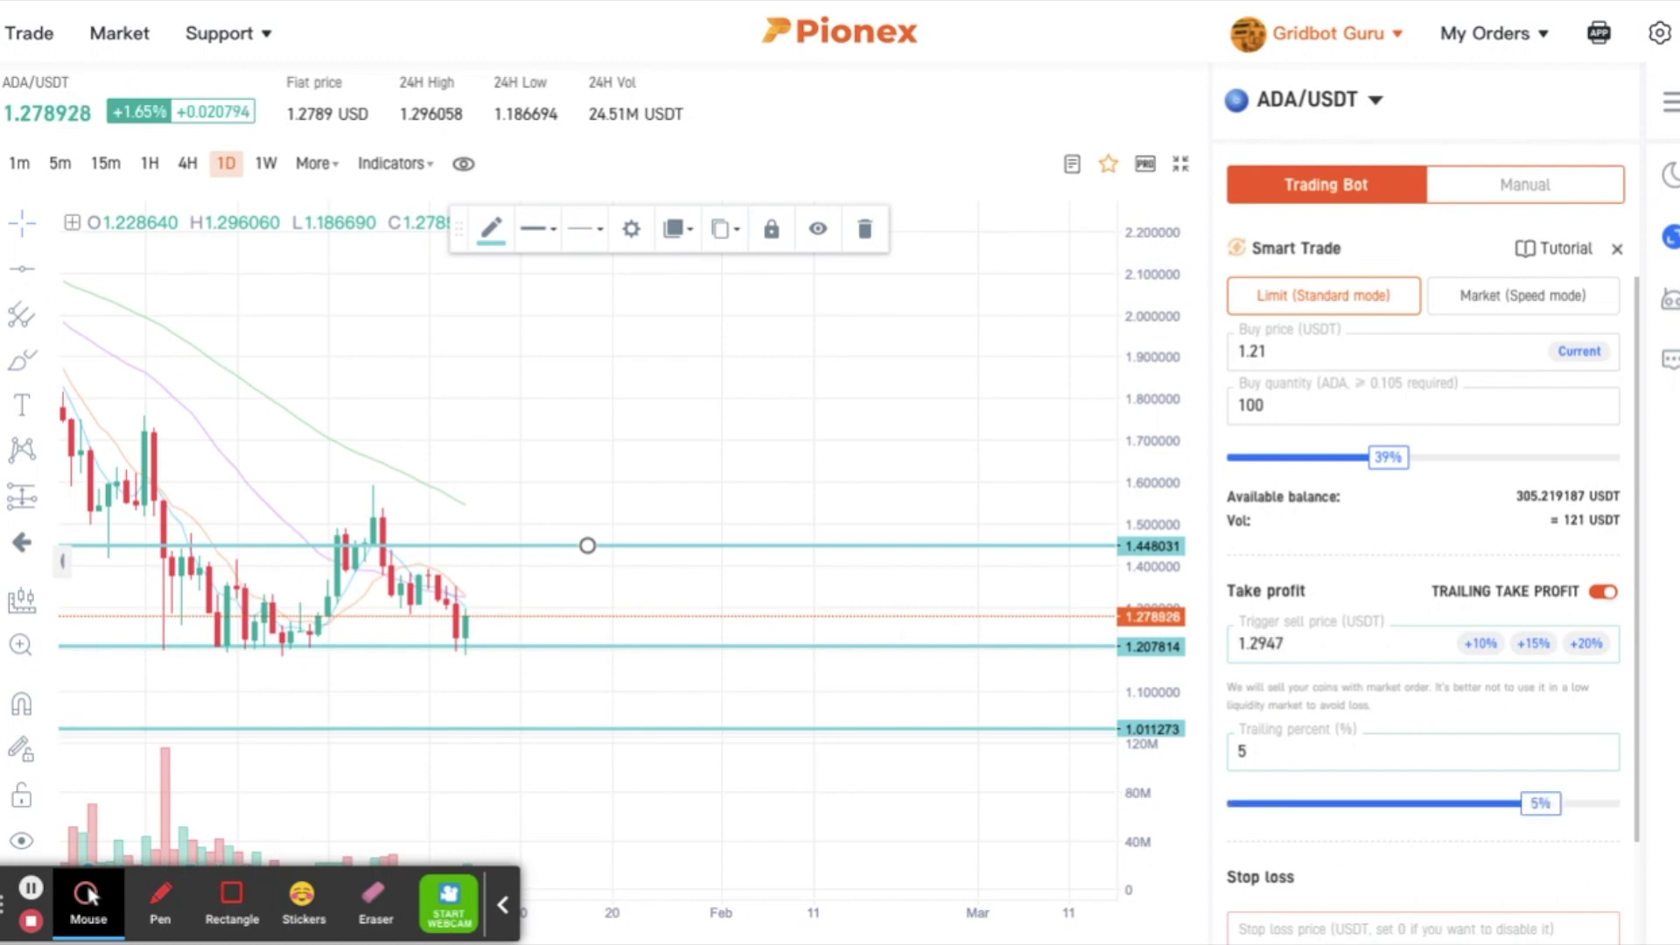